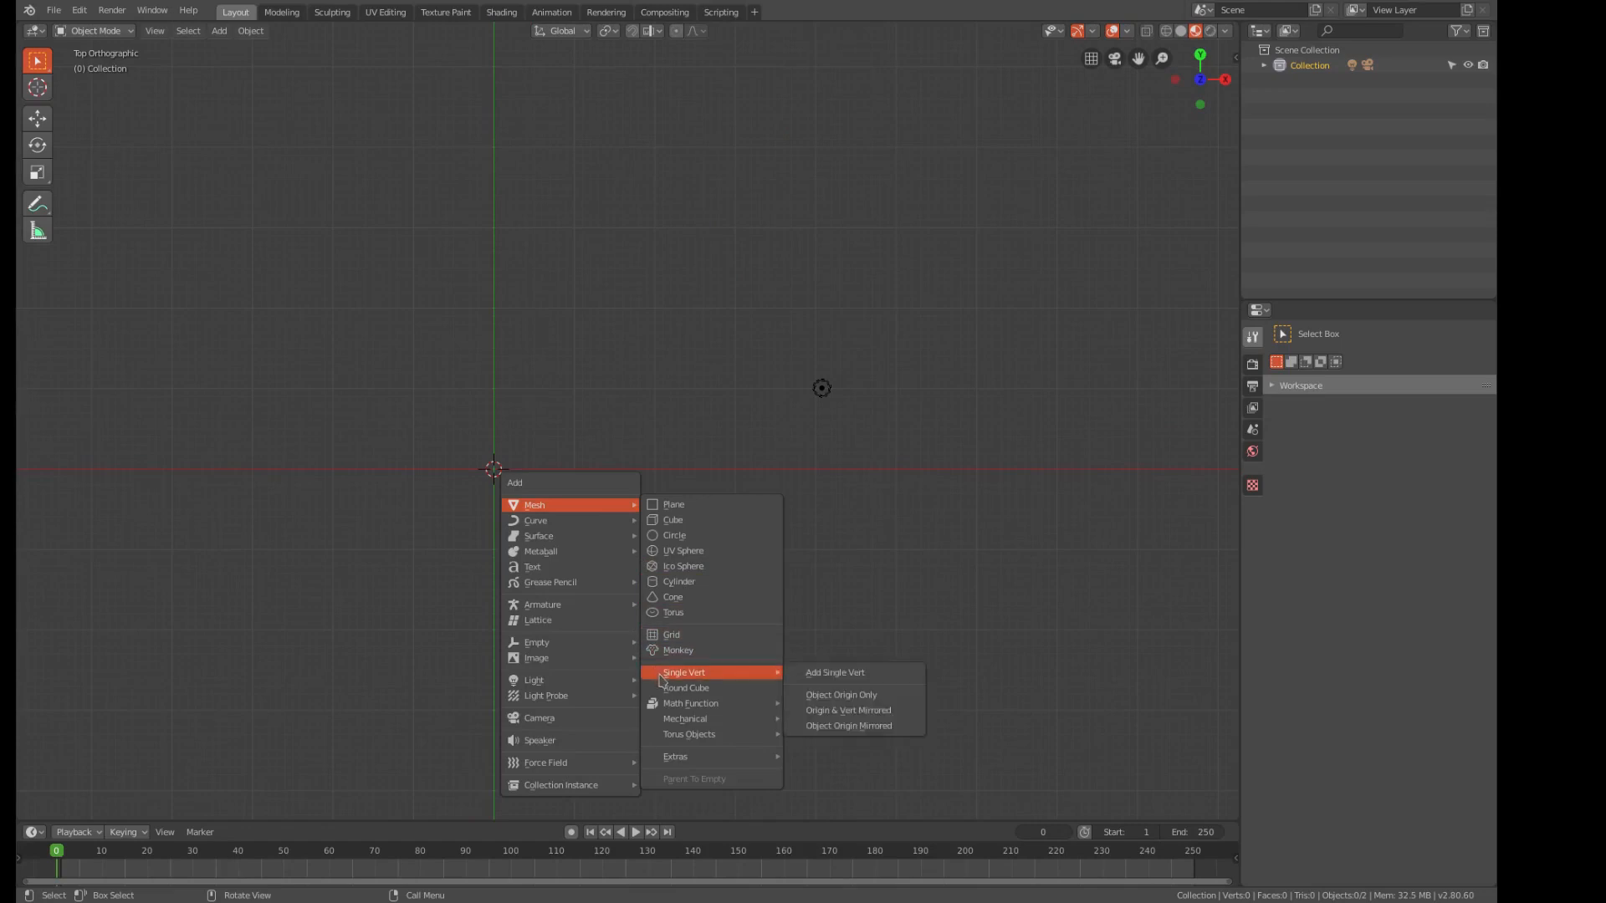
- Add a single-vertex mesh at the origin and move the vertex 0.5 m along the X axis
left_click(829, 673)
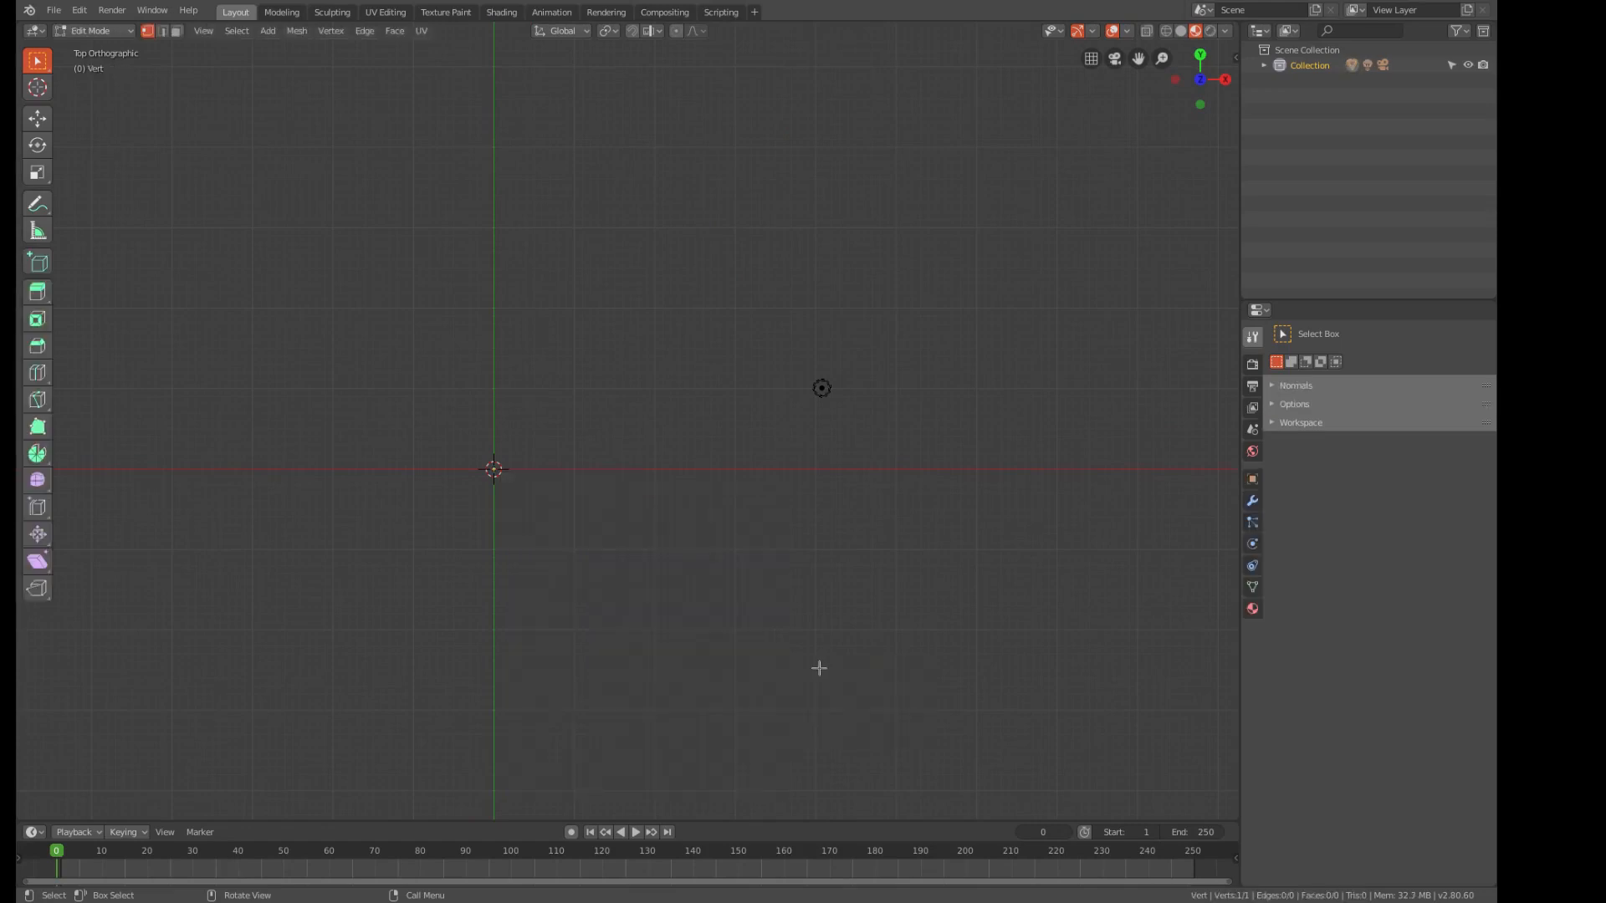
key("g")
type("x.5")
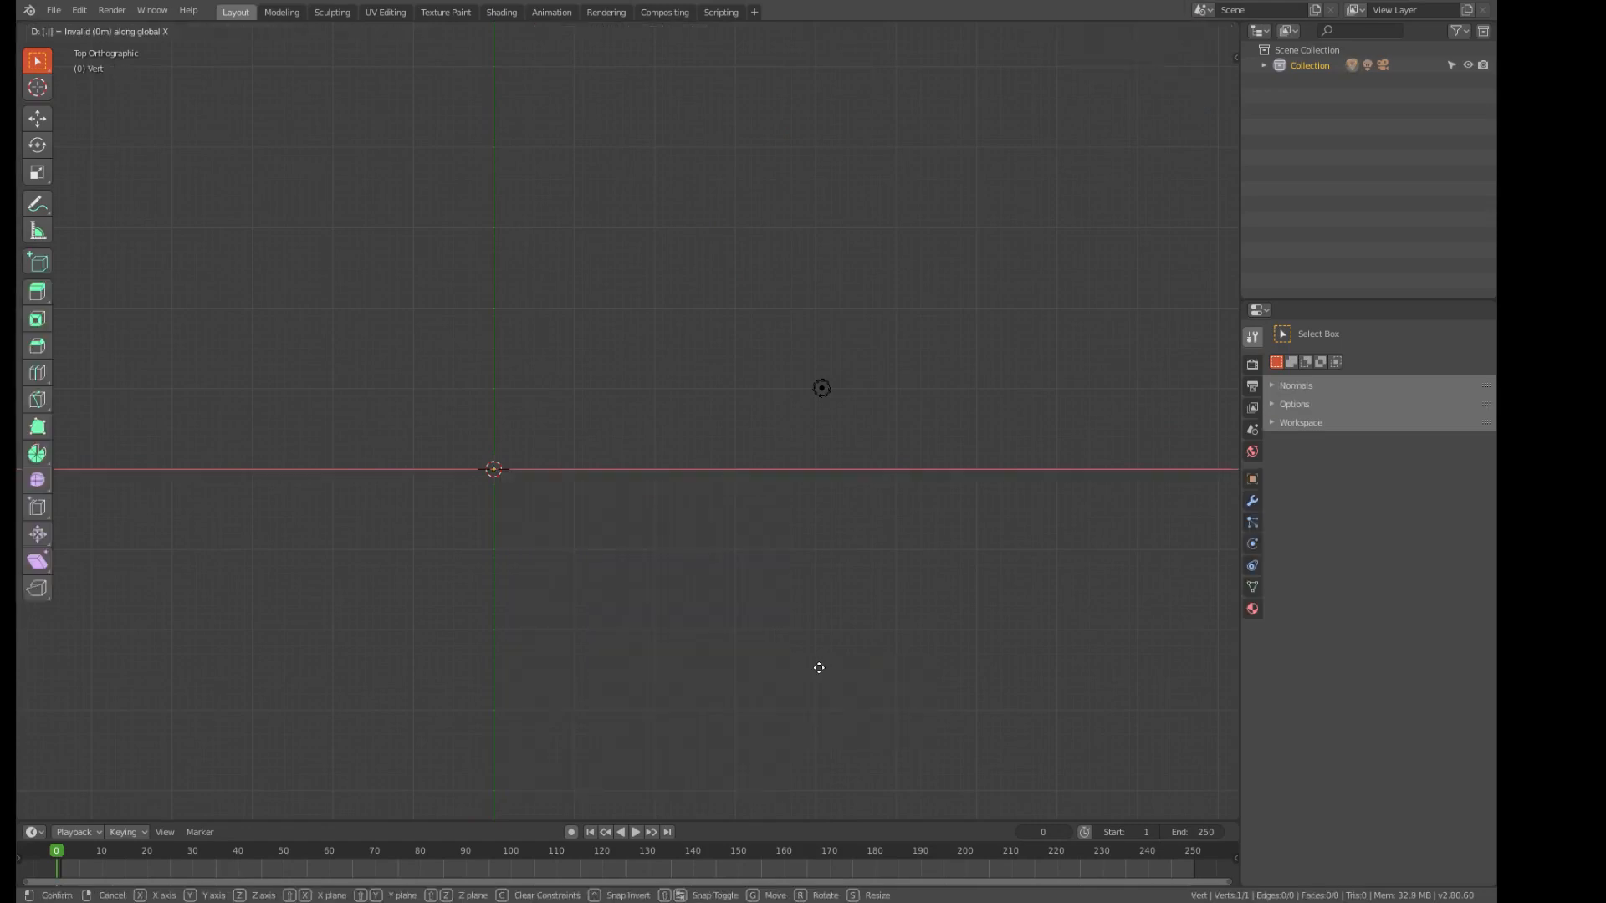
key("Return")
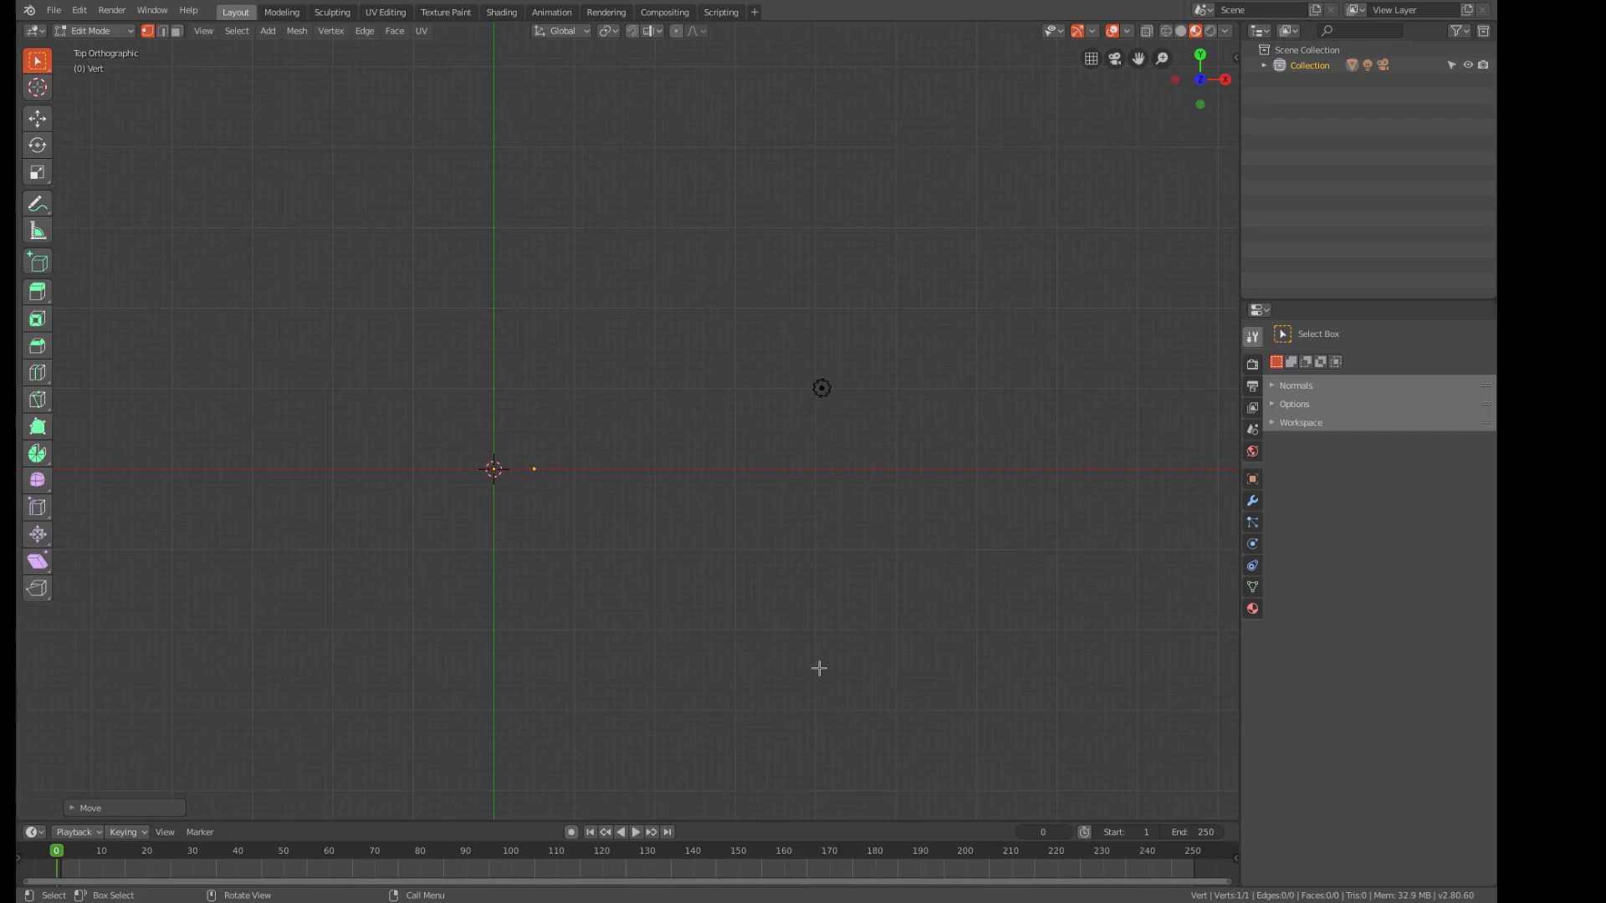
- Extrude the vertex 2 m along the X axis to form an edge
key("e")
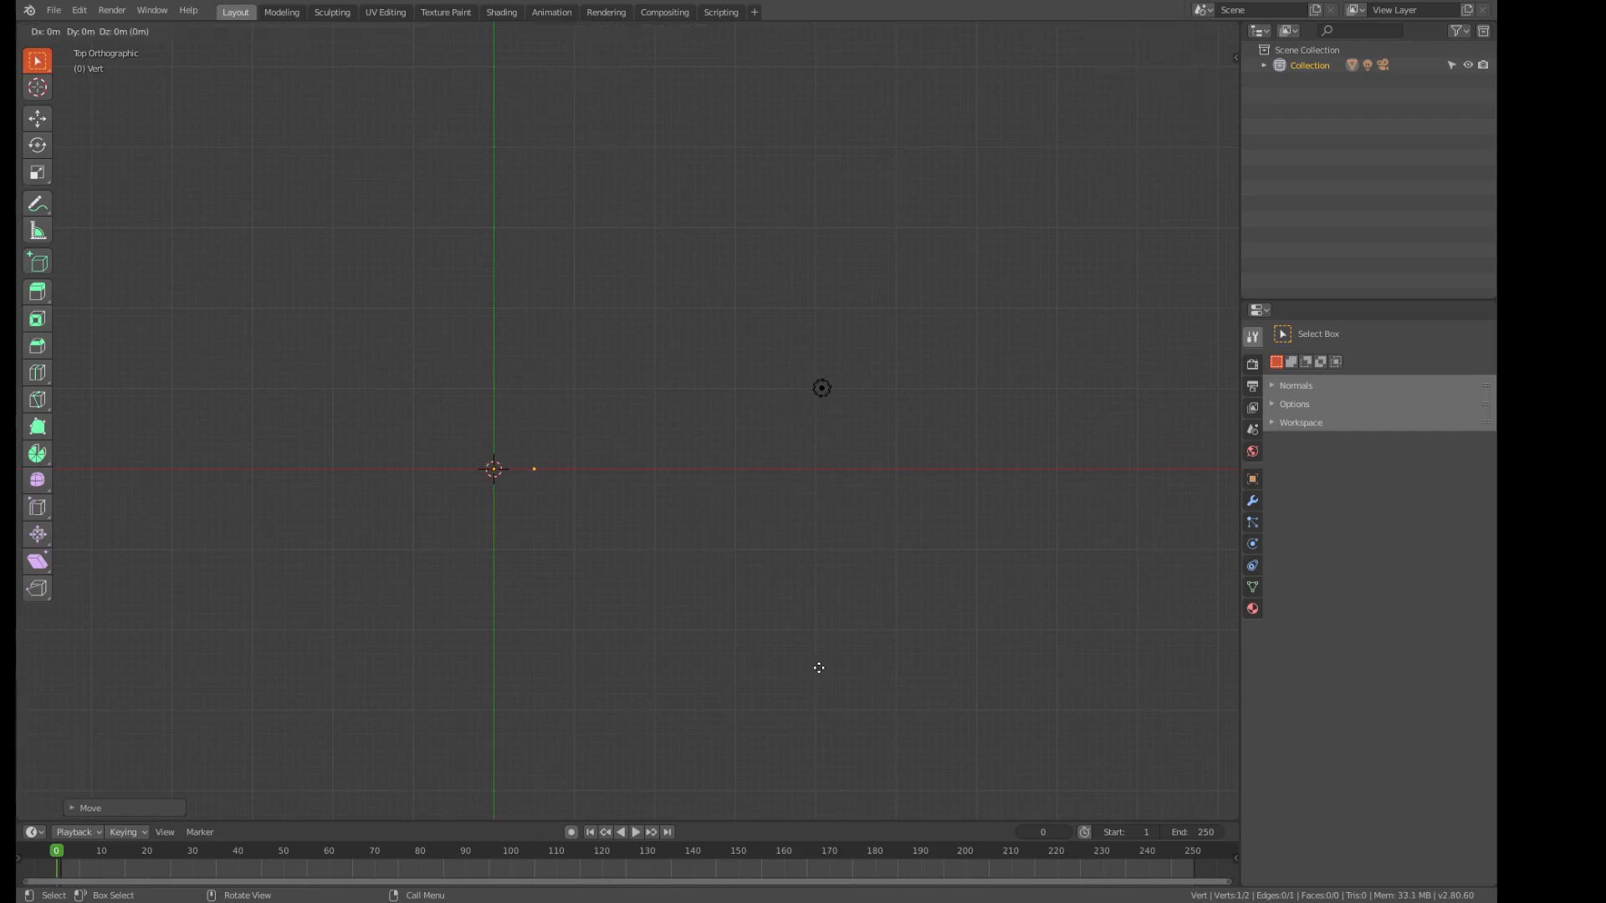
type("x")
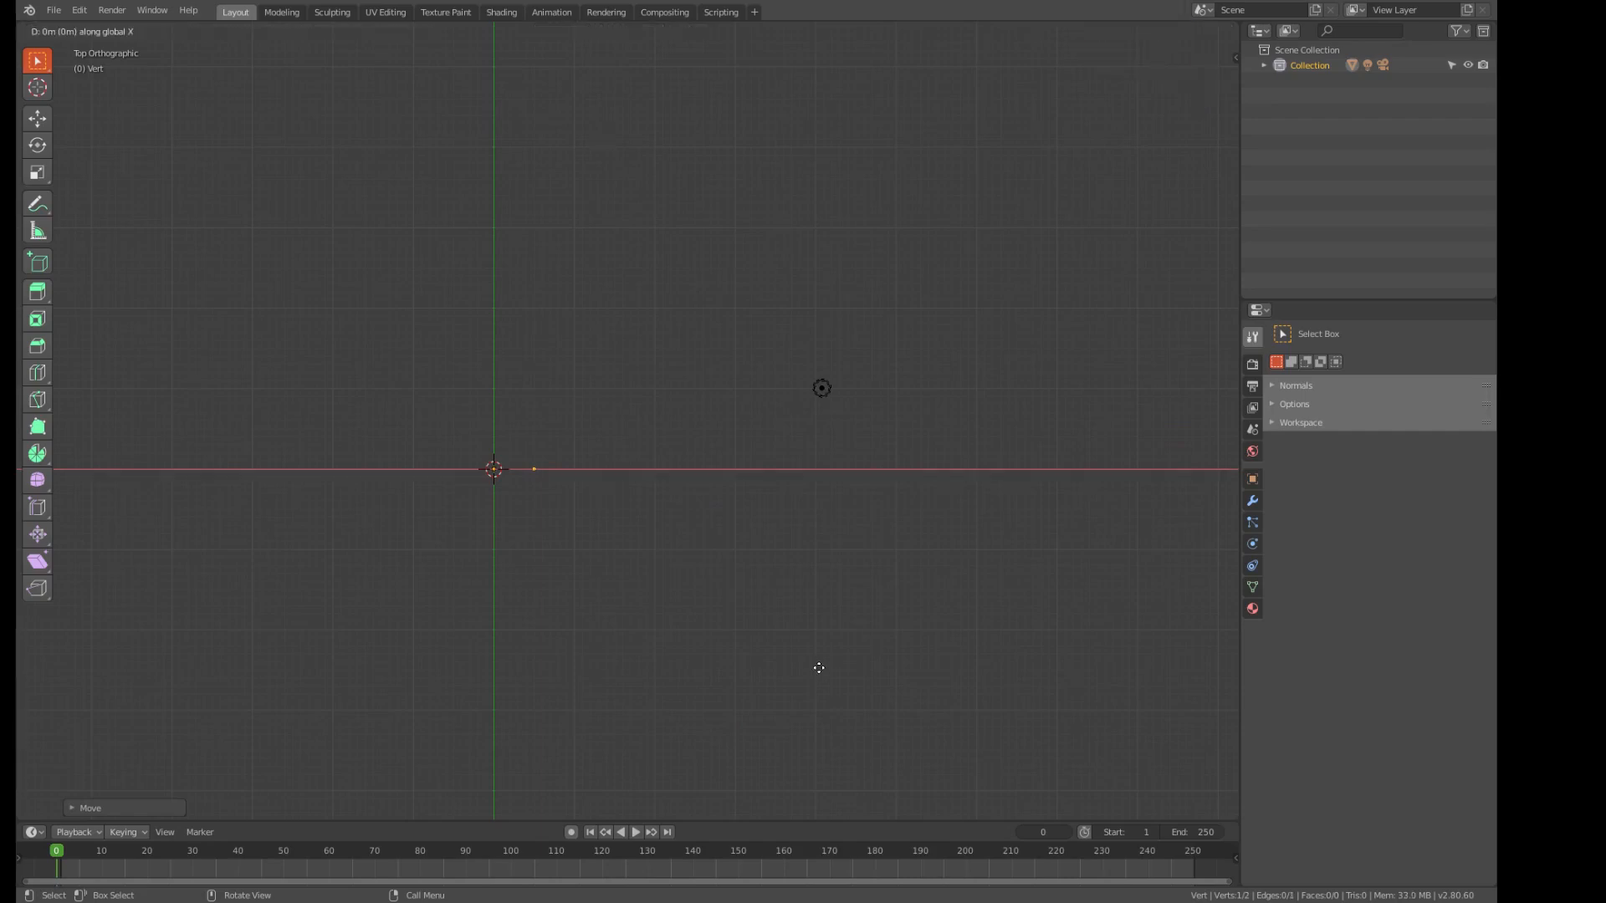
type("2")
key("Return")
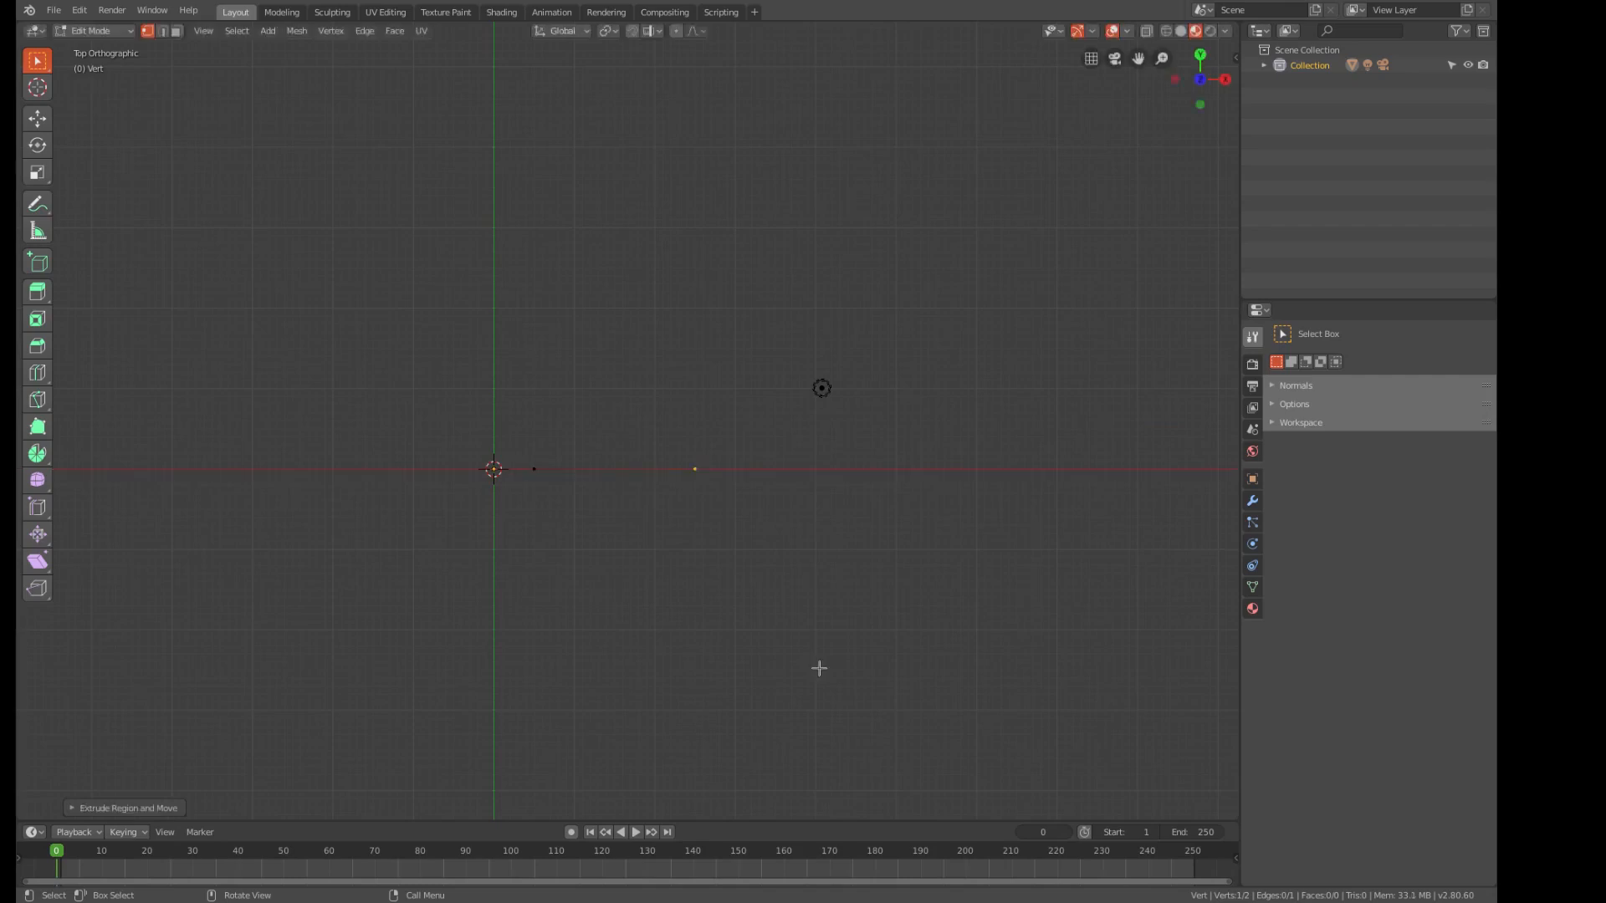
- Spin the whole edge around the origin about the Z axis with 2 steps and an angle of 18°
key("a")
left_click(44, 461)
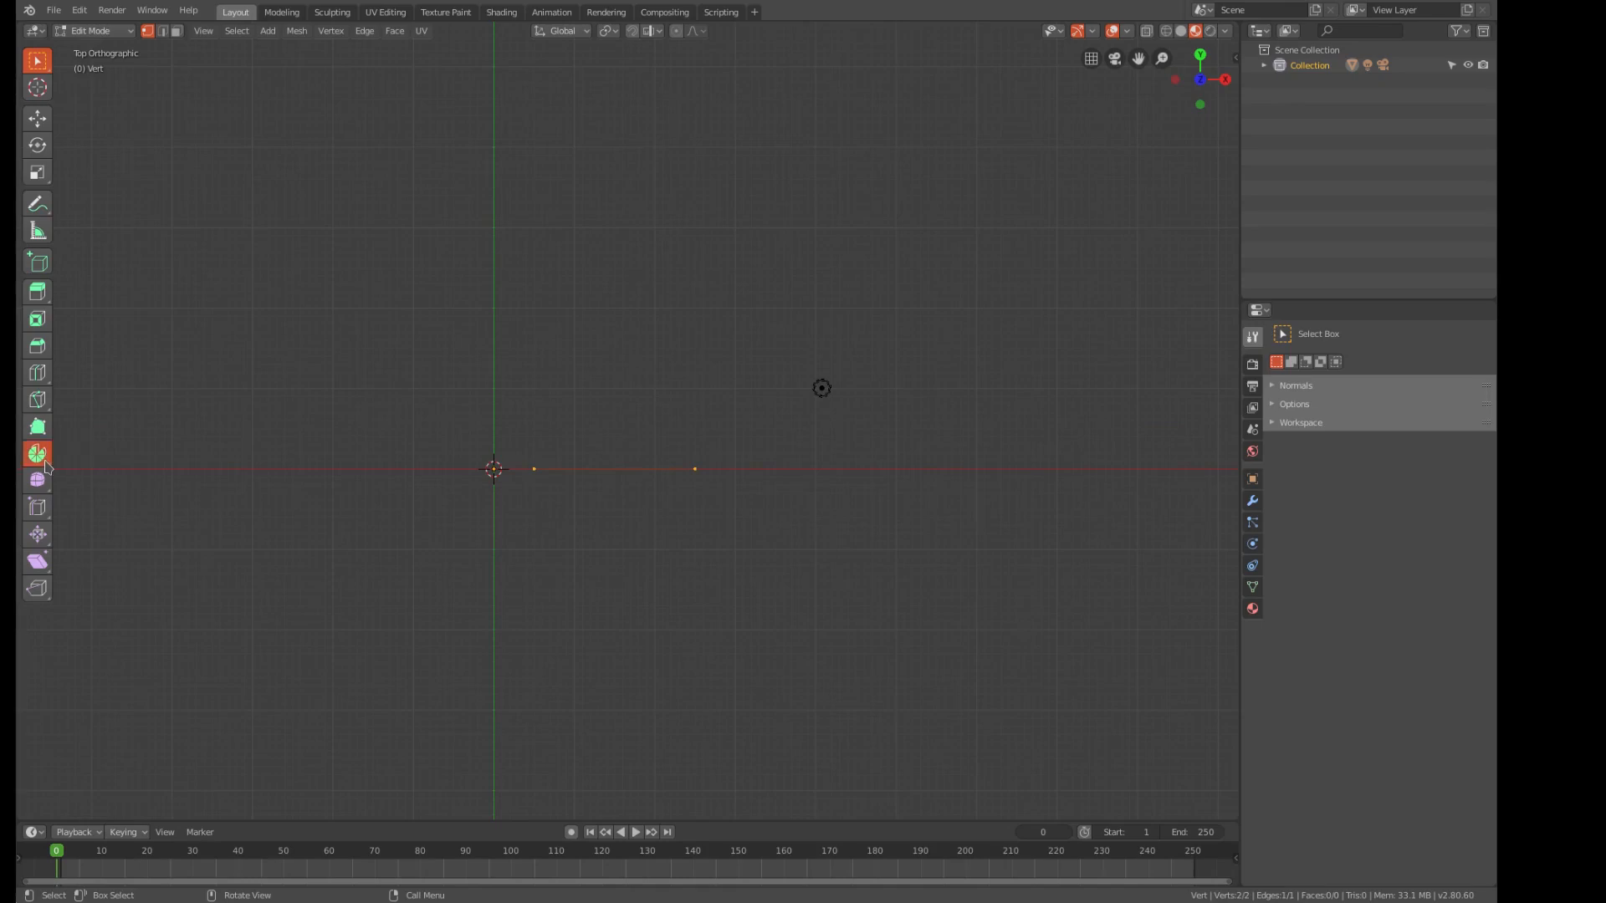
left_click_drag(588, 375, 249, 558)
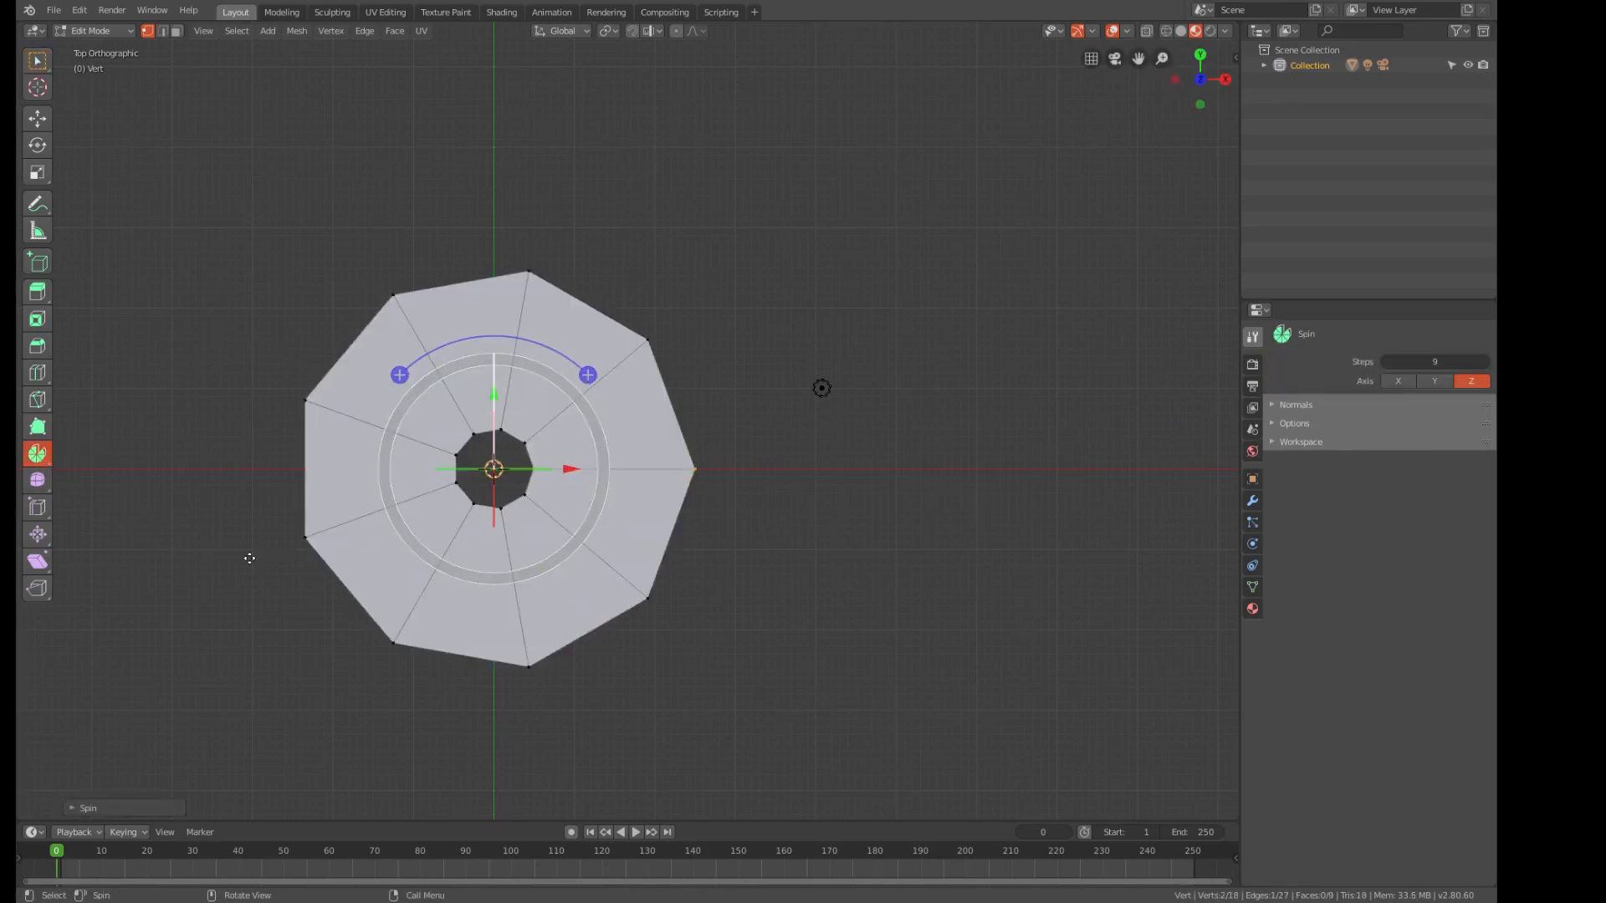
left_click(83, 807)
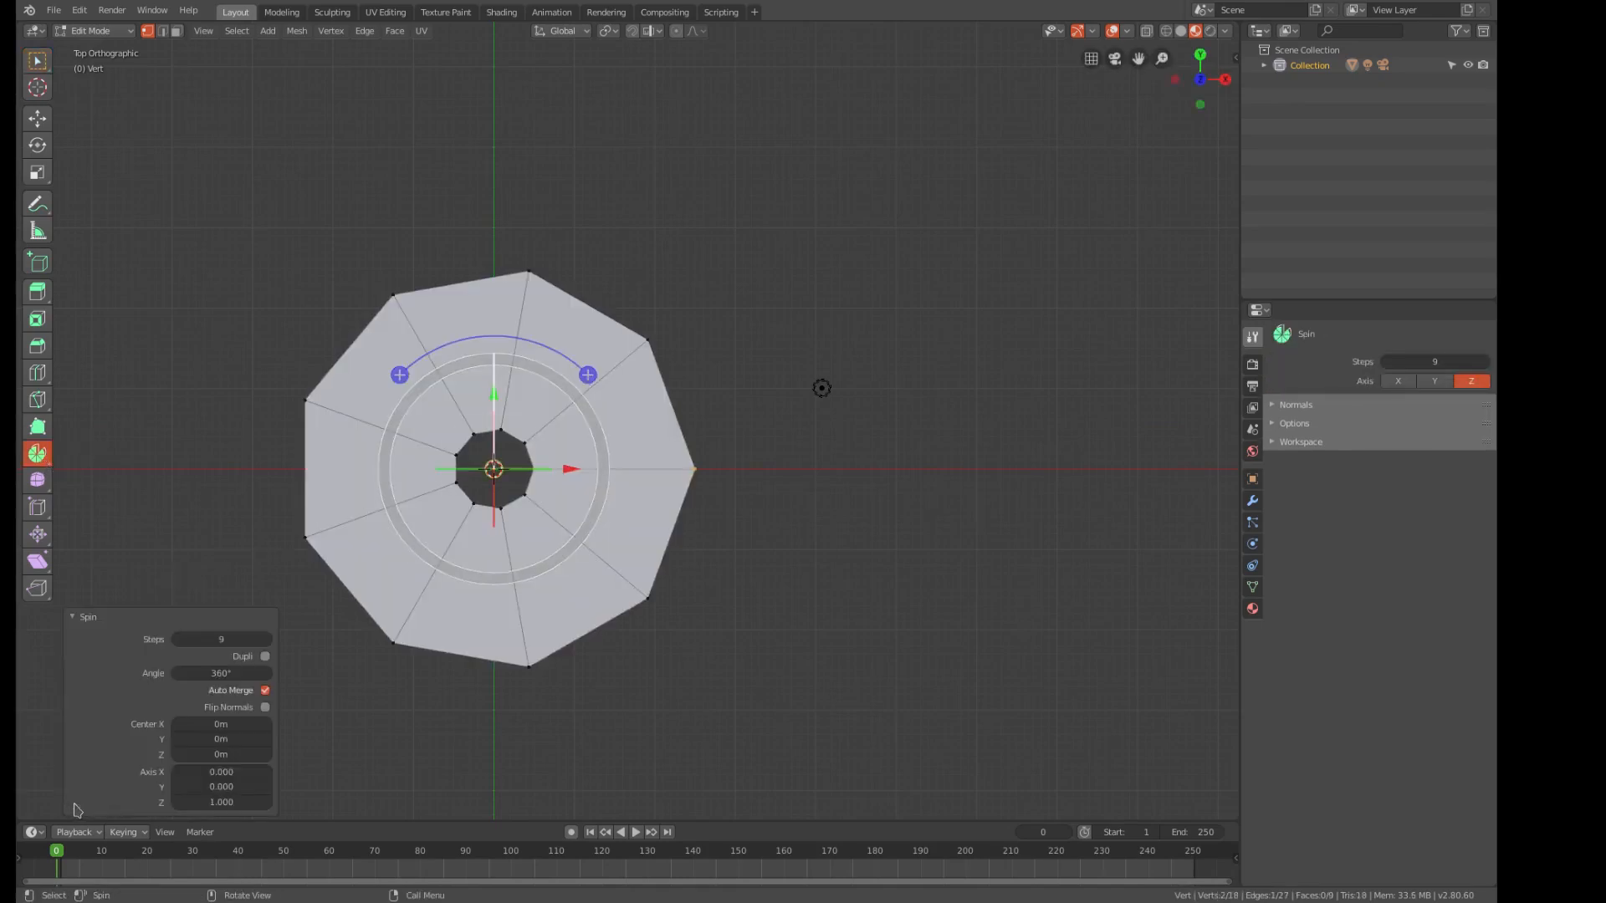
left_click(260, 632)
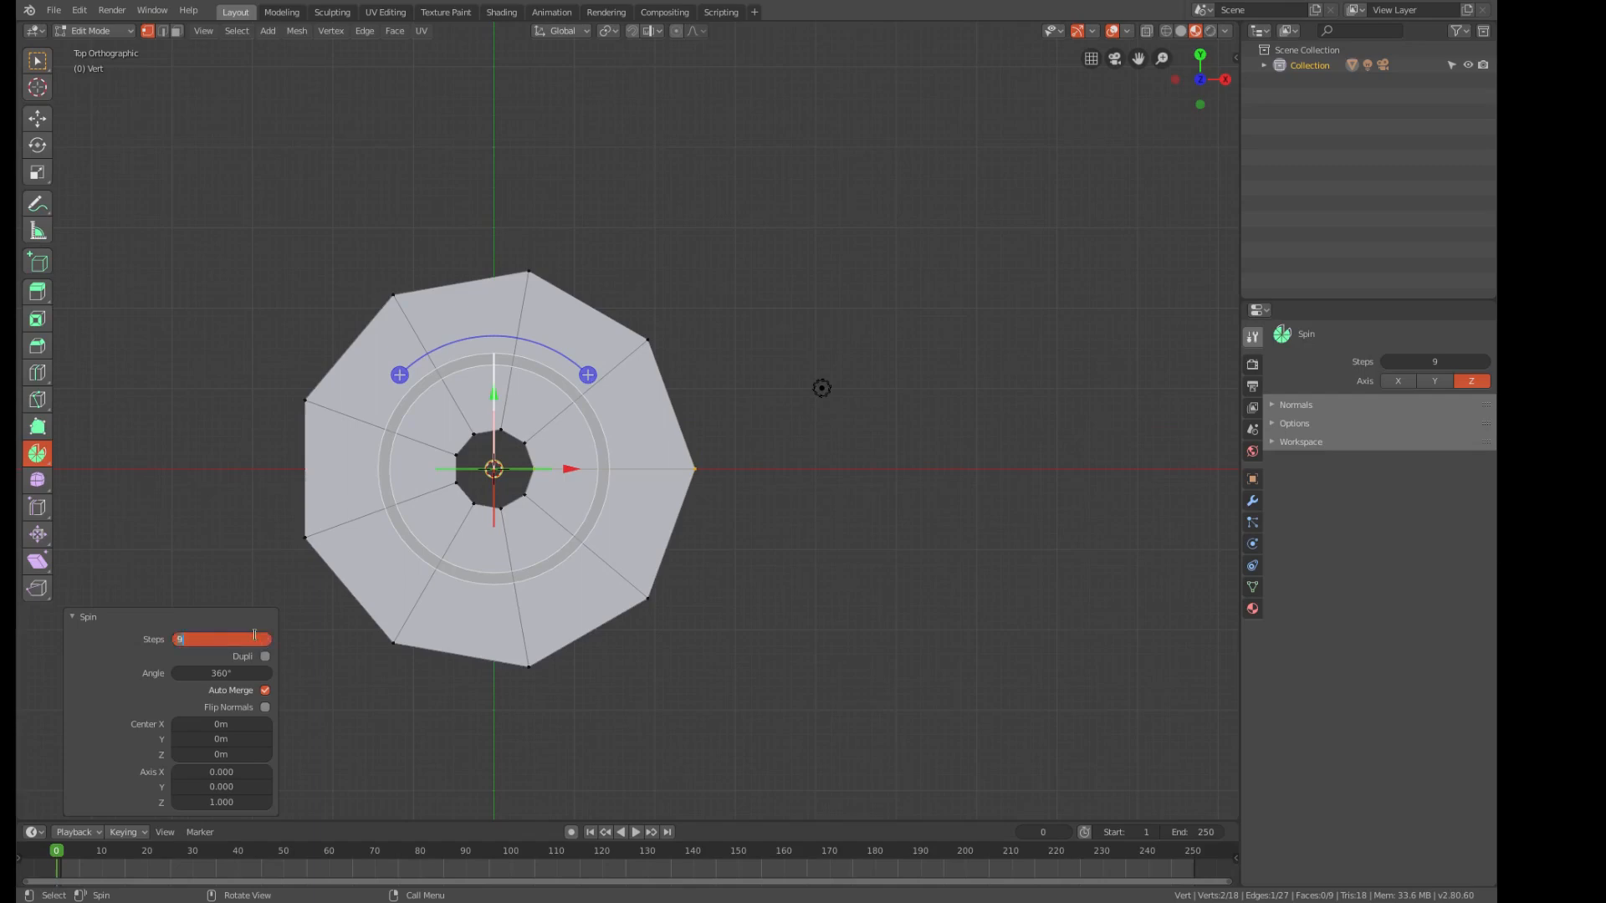
type("2")
key("Tab")
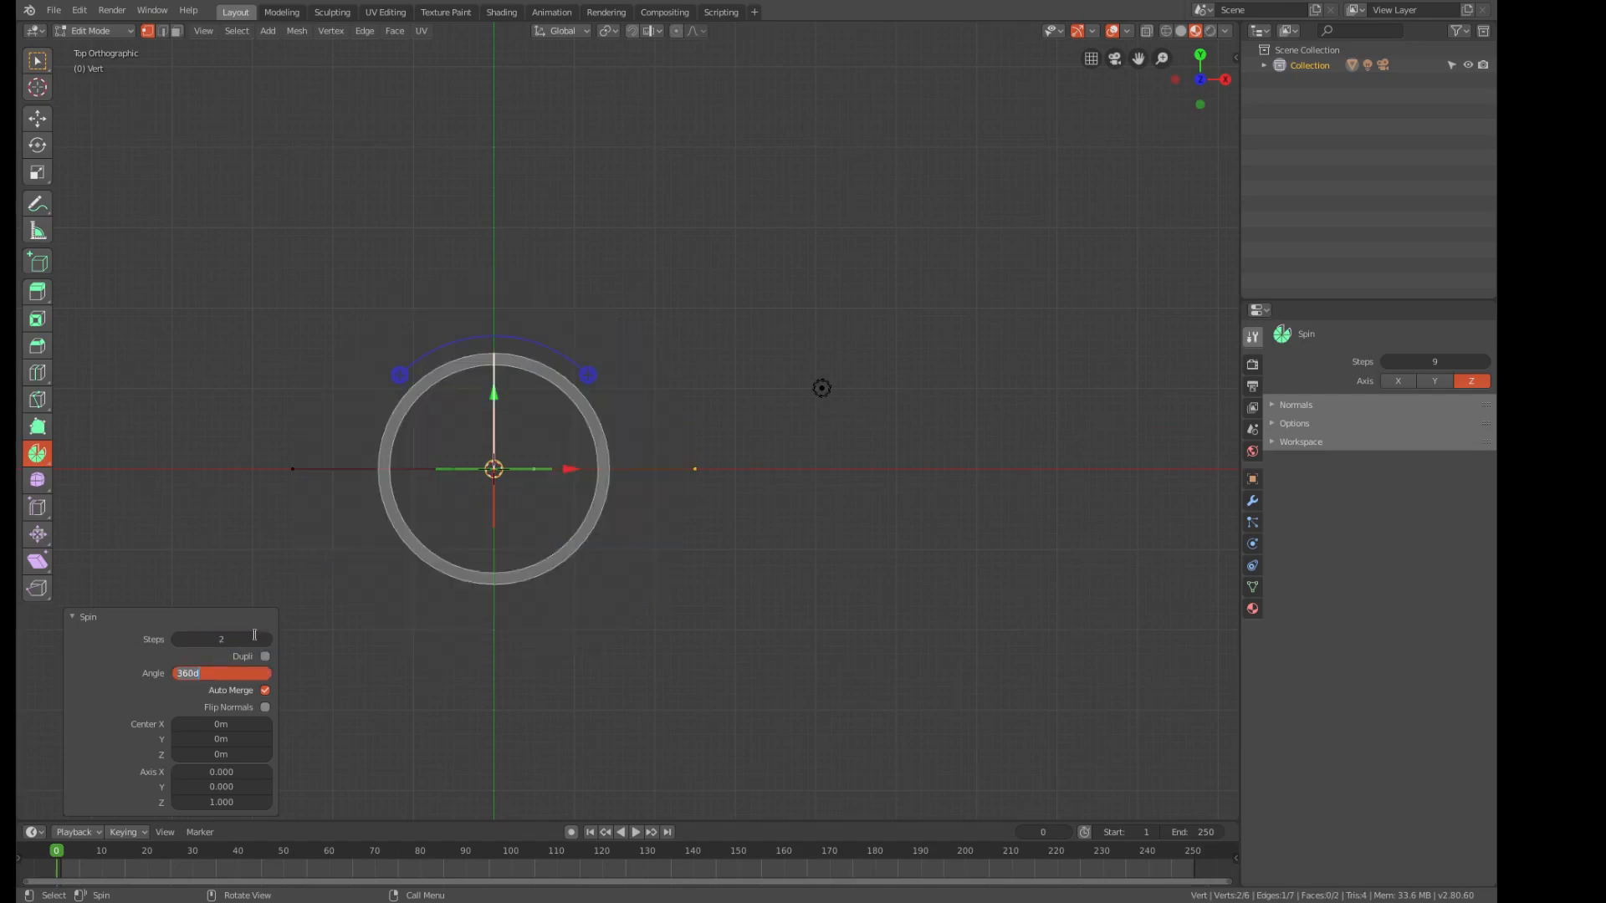
key("Return")
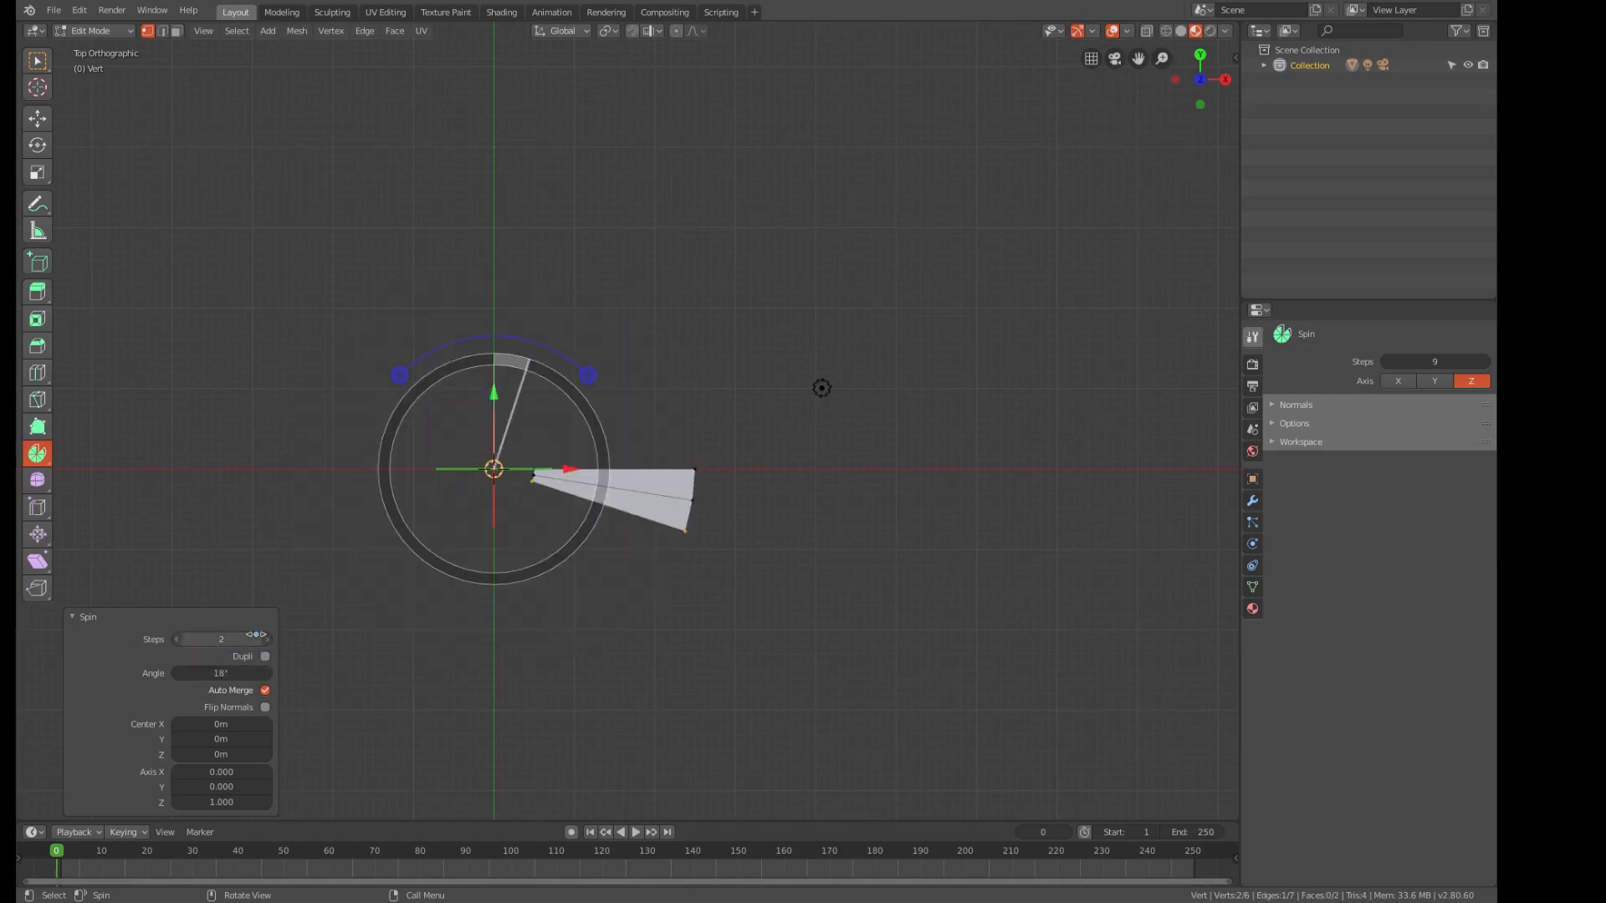
left_click(37, 60)
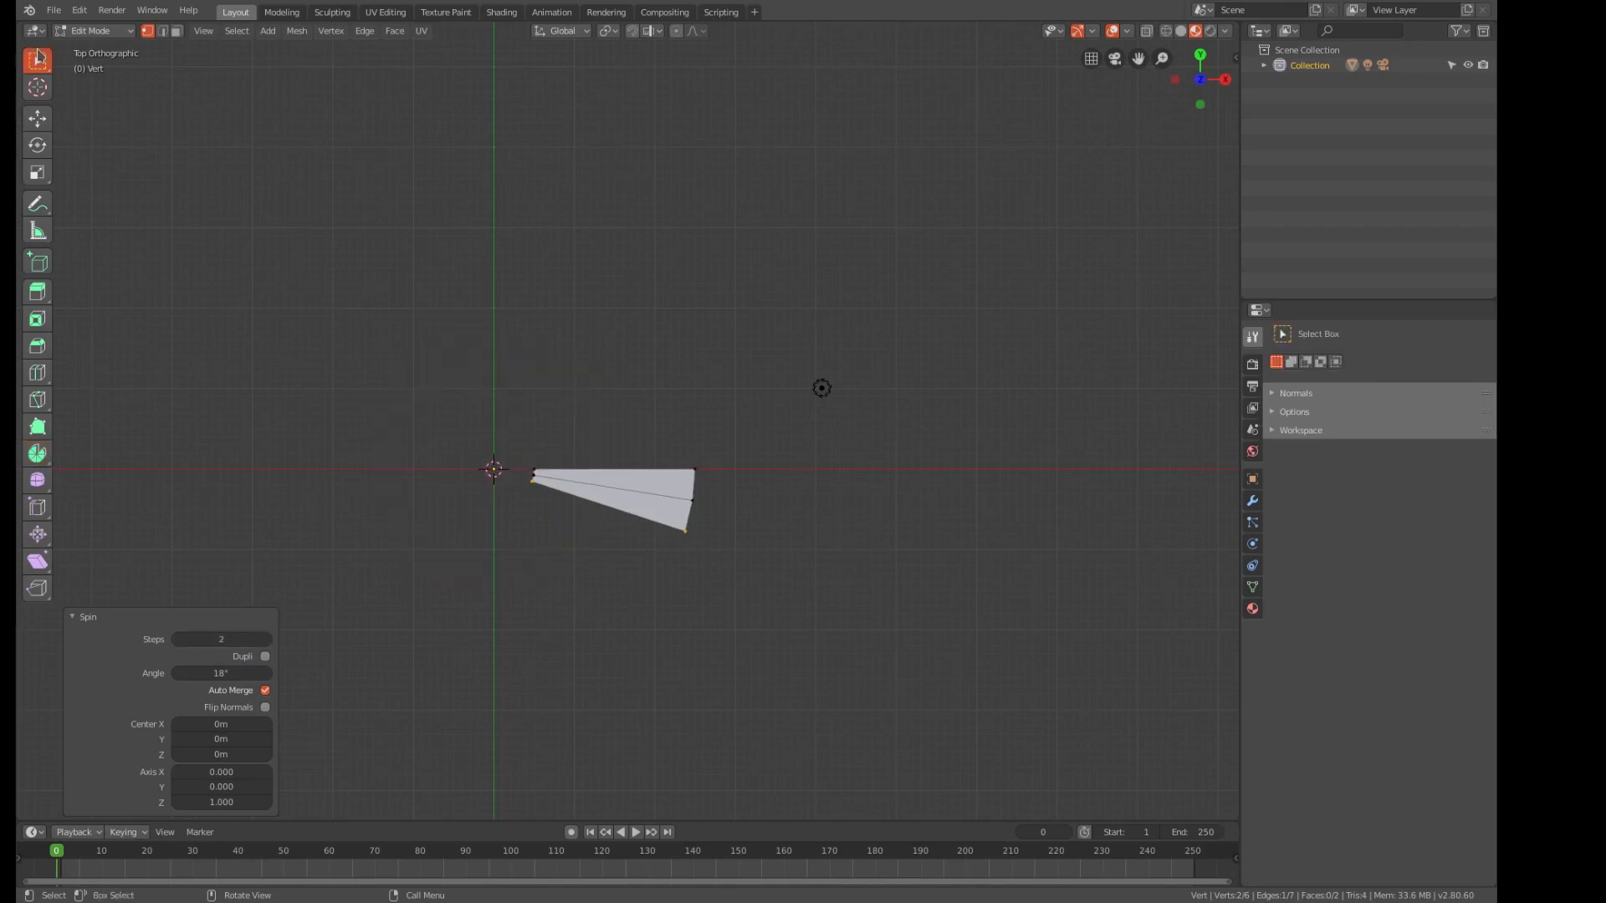
- Extrude all faces of the flat wedge 0.25 m upward along Z
key("KP_1")
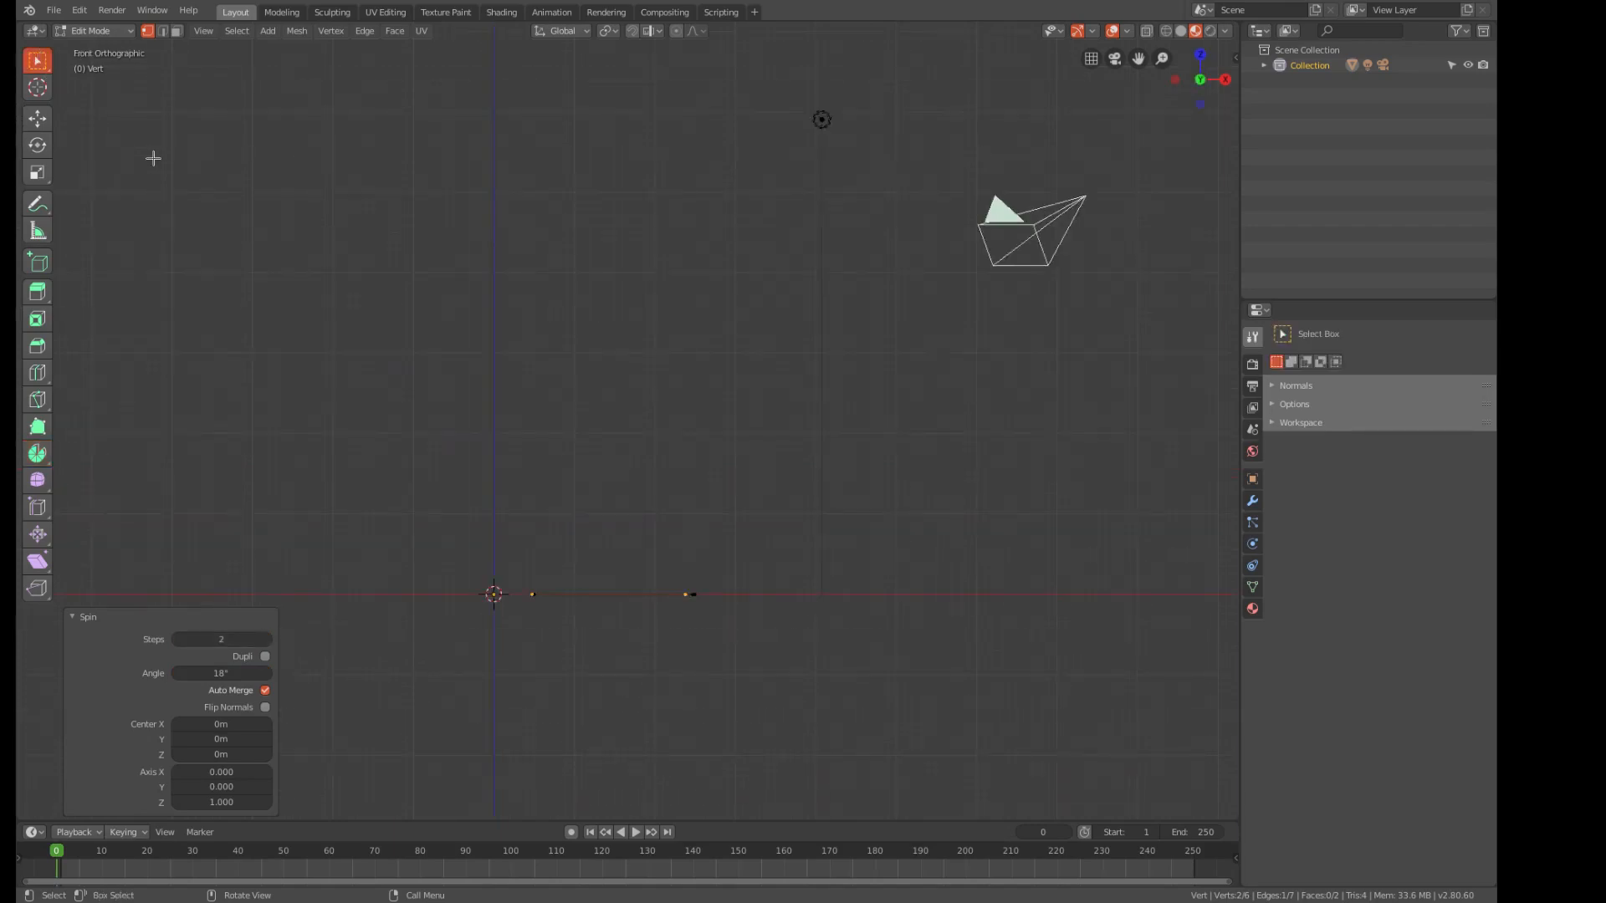
key("a")
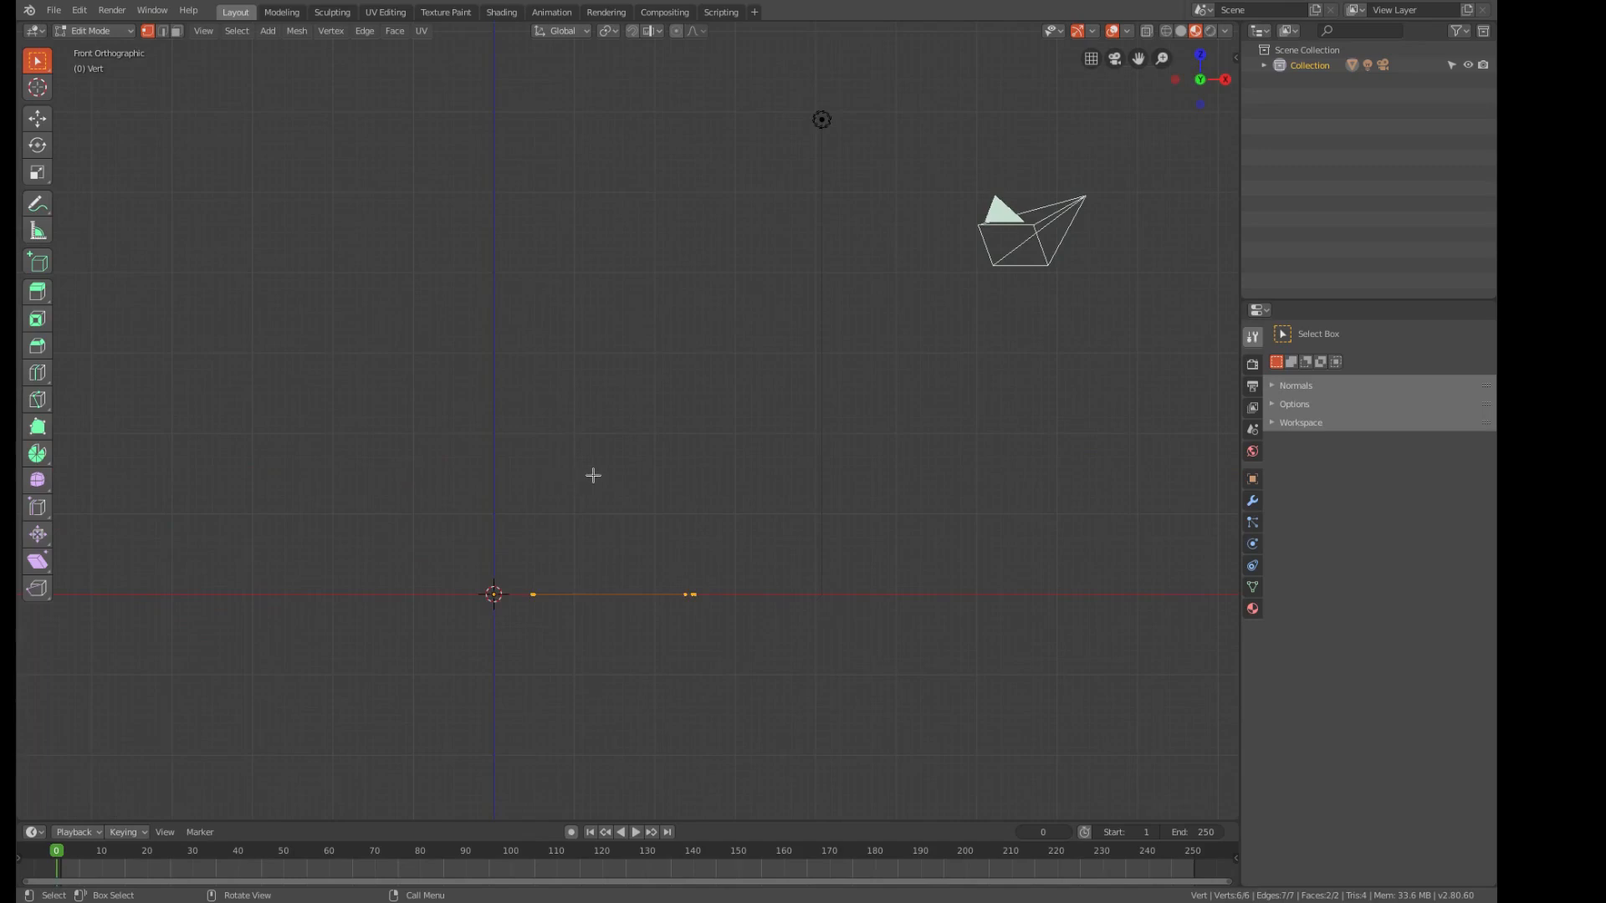
key("e")
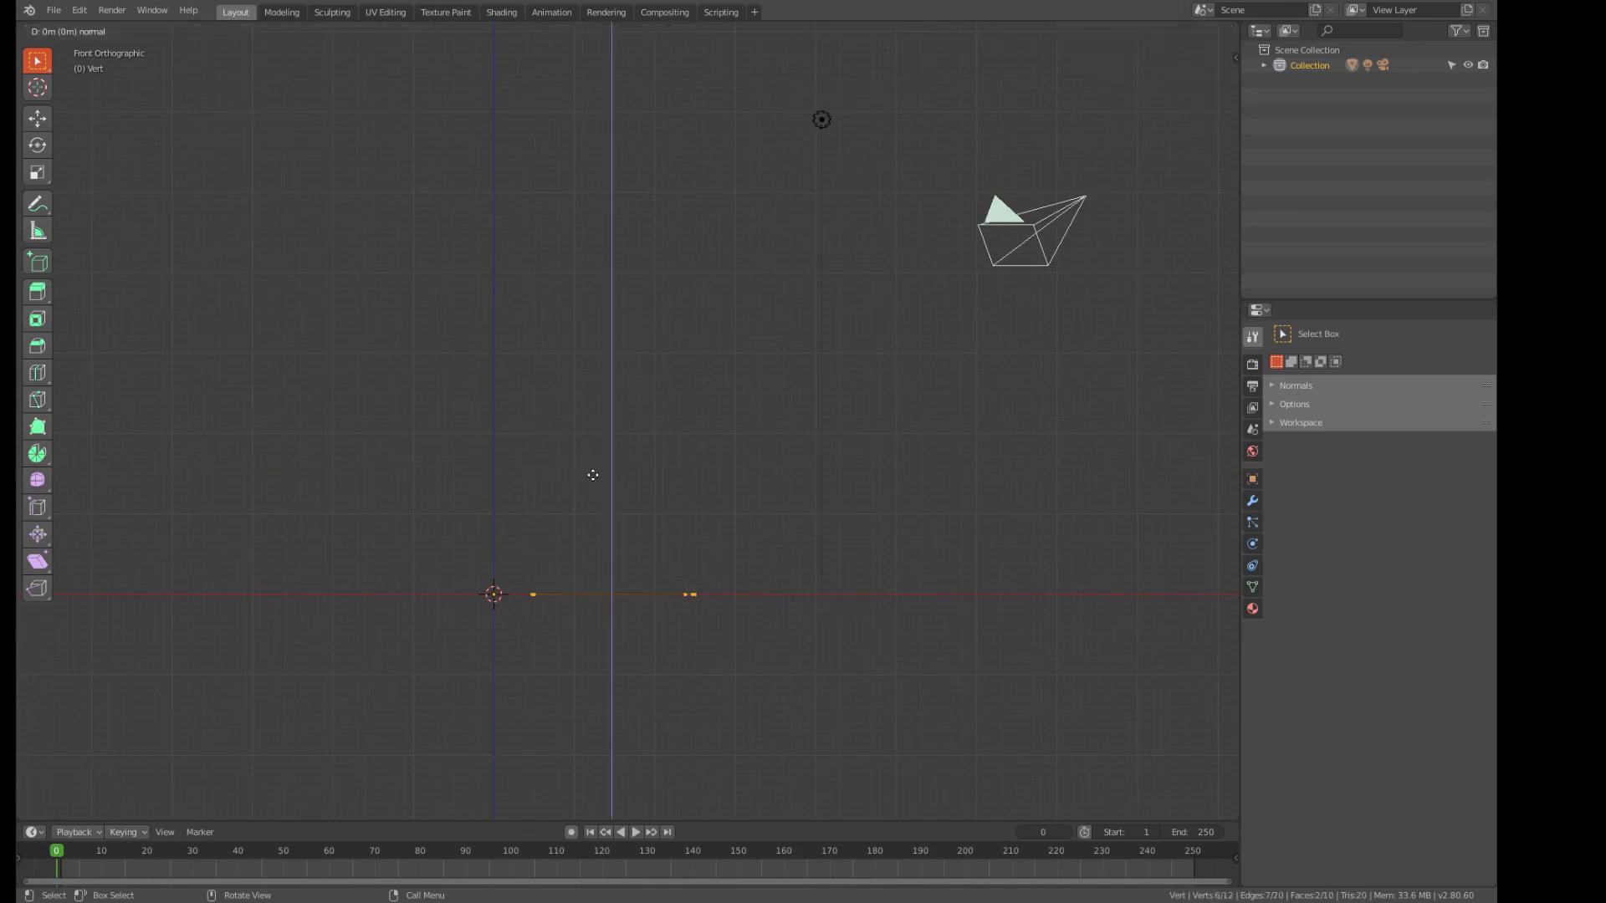
type(".25")
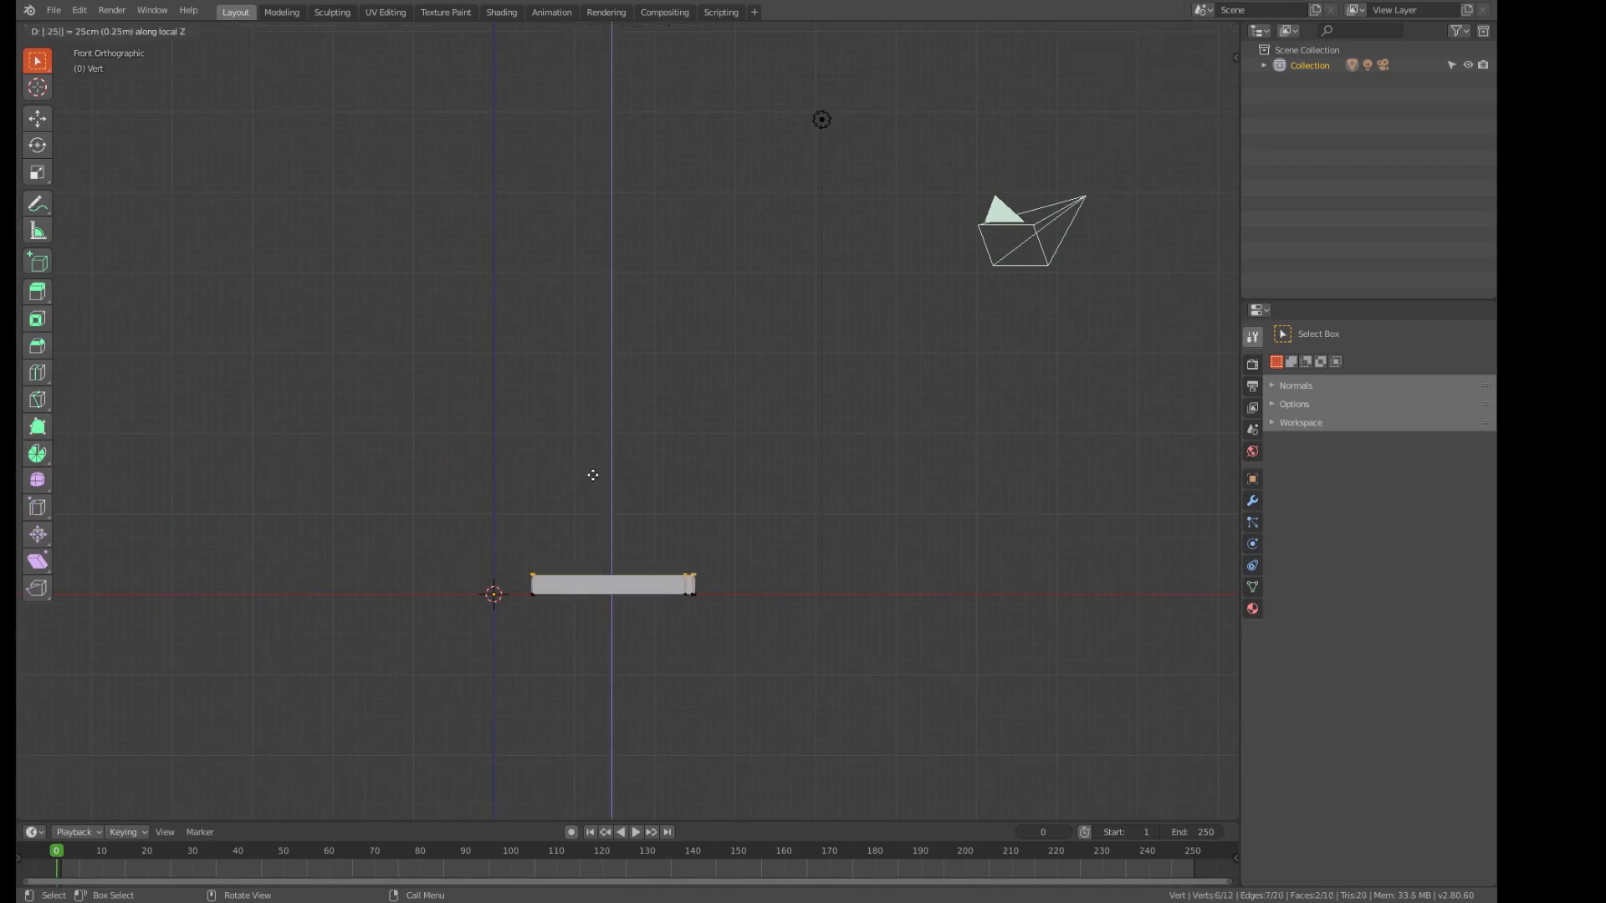
key("Return")
- Delete the two faces at the wedge's narrow inner end and the two at its wide outer end
key("a")
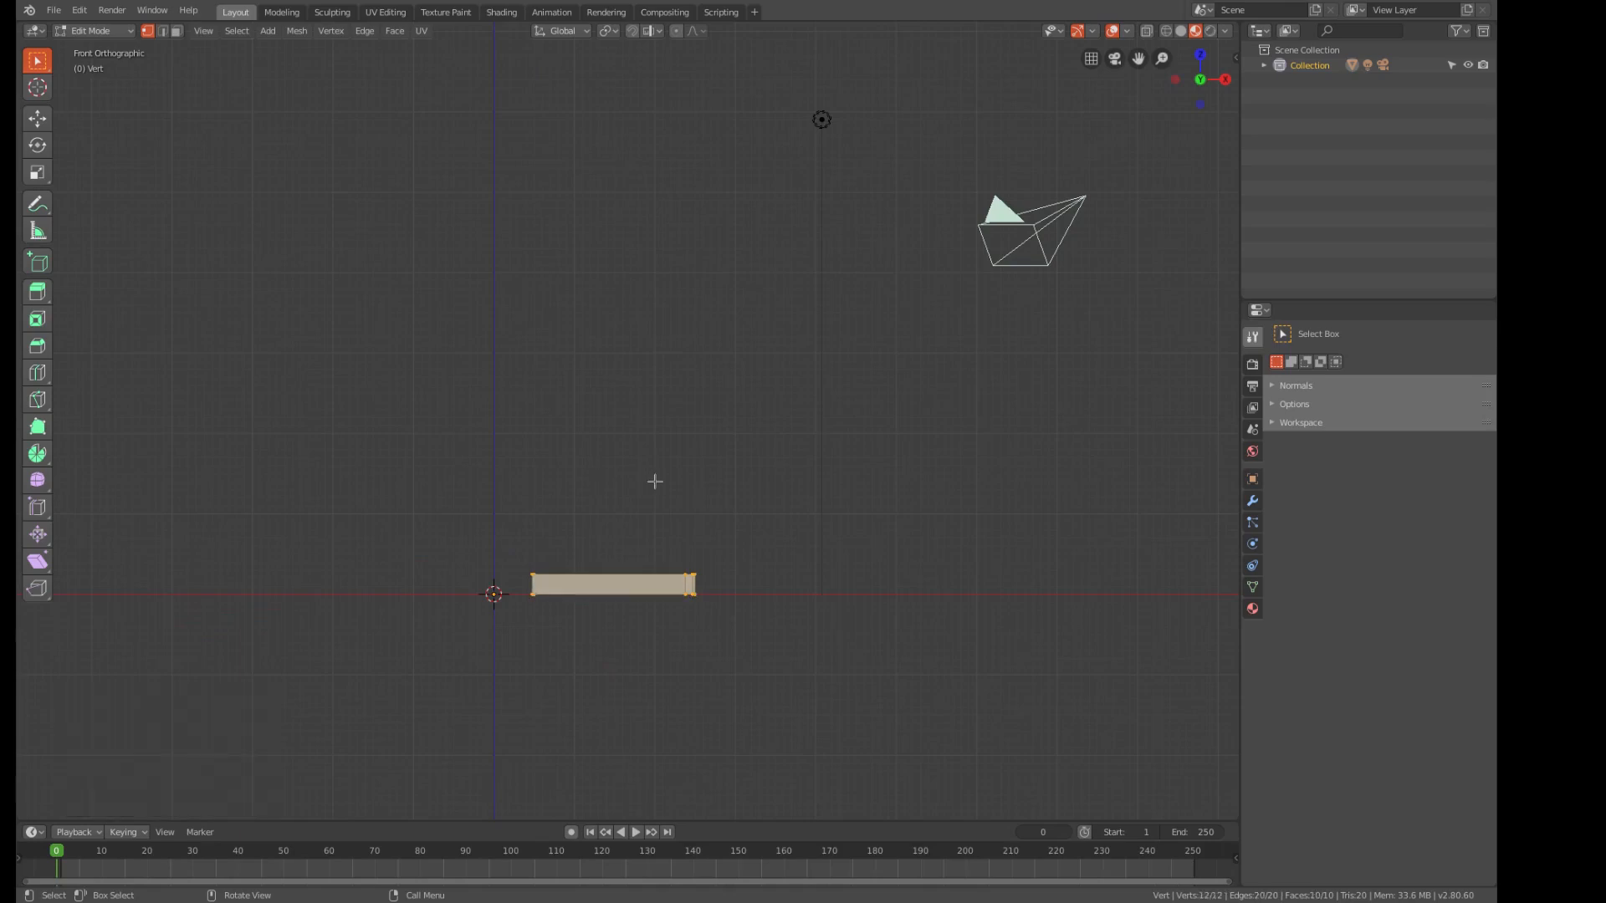
key("3")
middle_click_drag(663, 491, 761, 351)
scroll(761, 352, "up", 4)
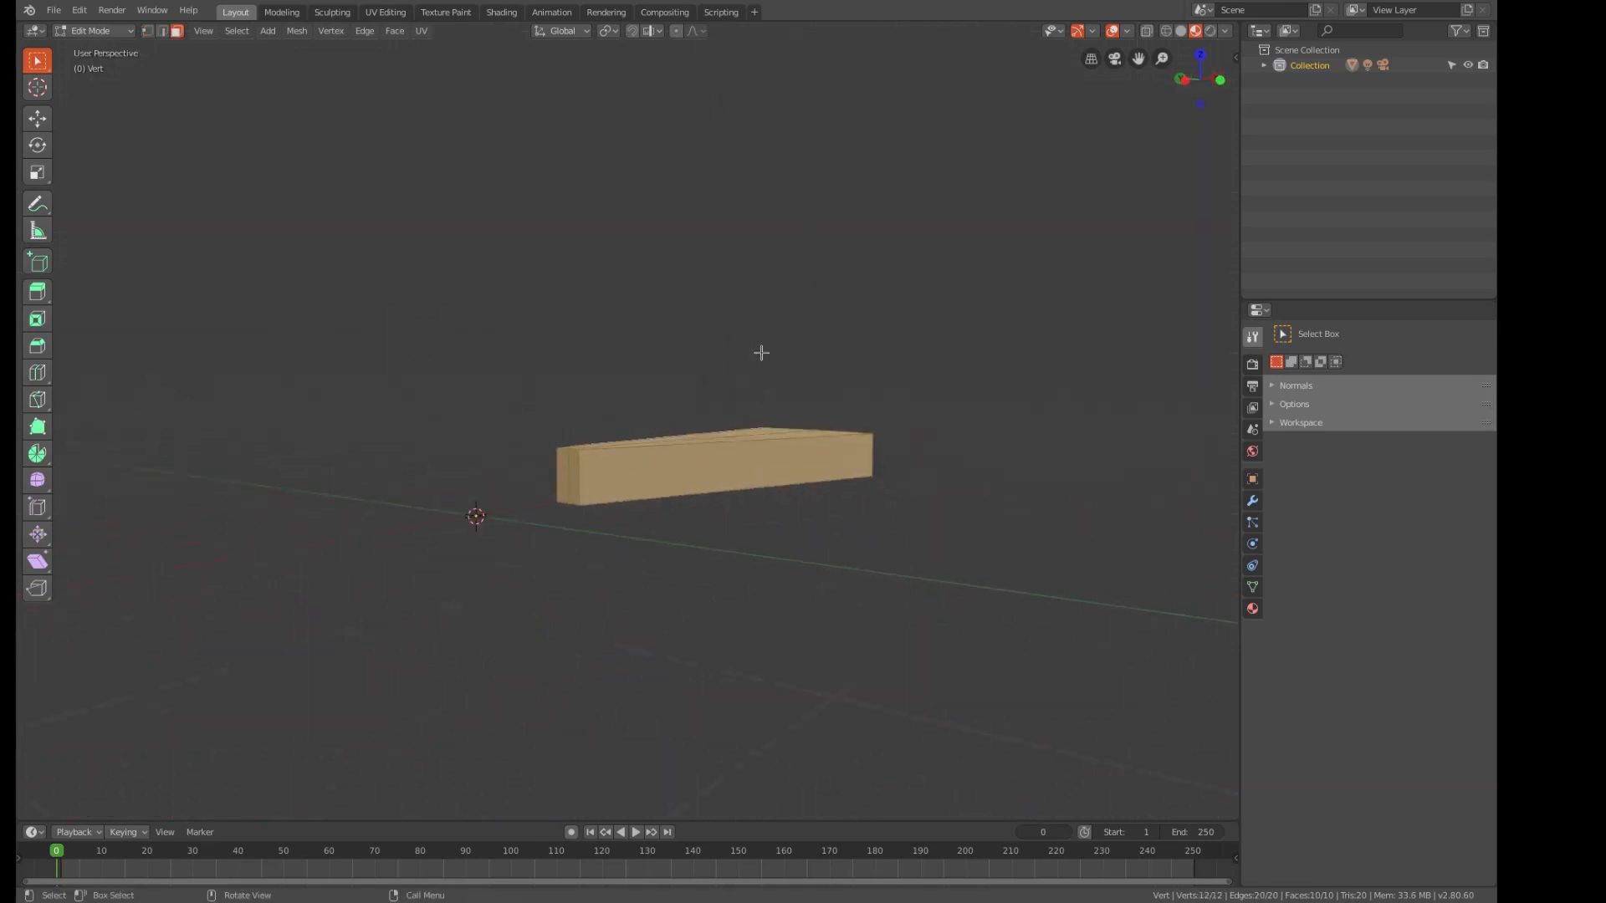
key("alt+a")
middle_click_drag(761, 352, 687, 500)
left_click(660, 558, "shift")
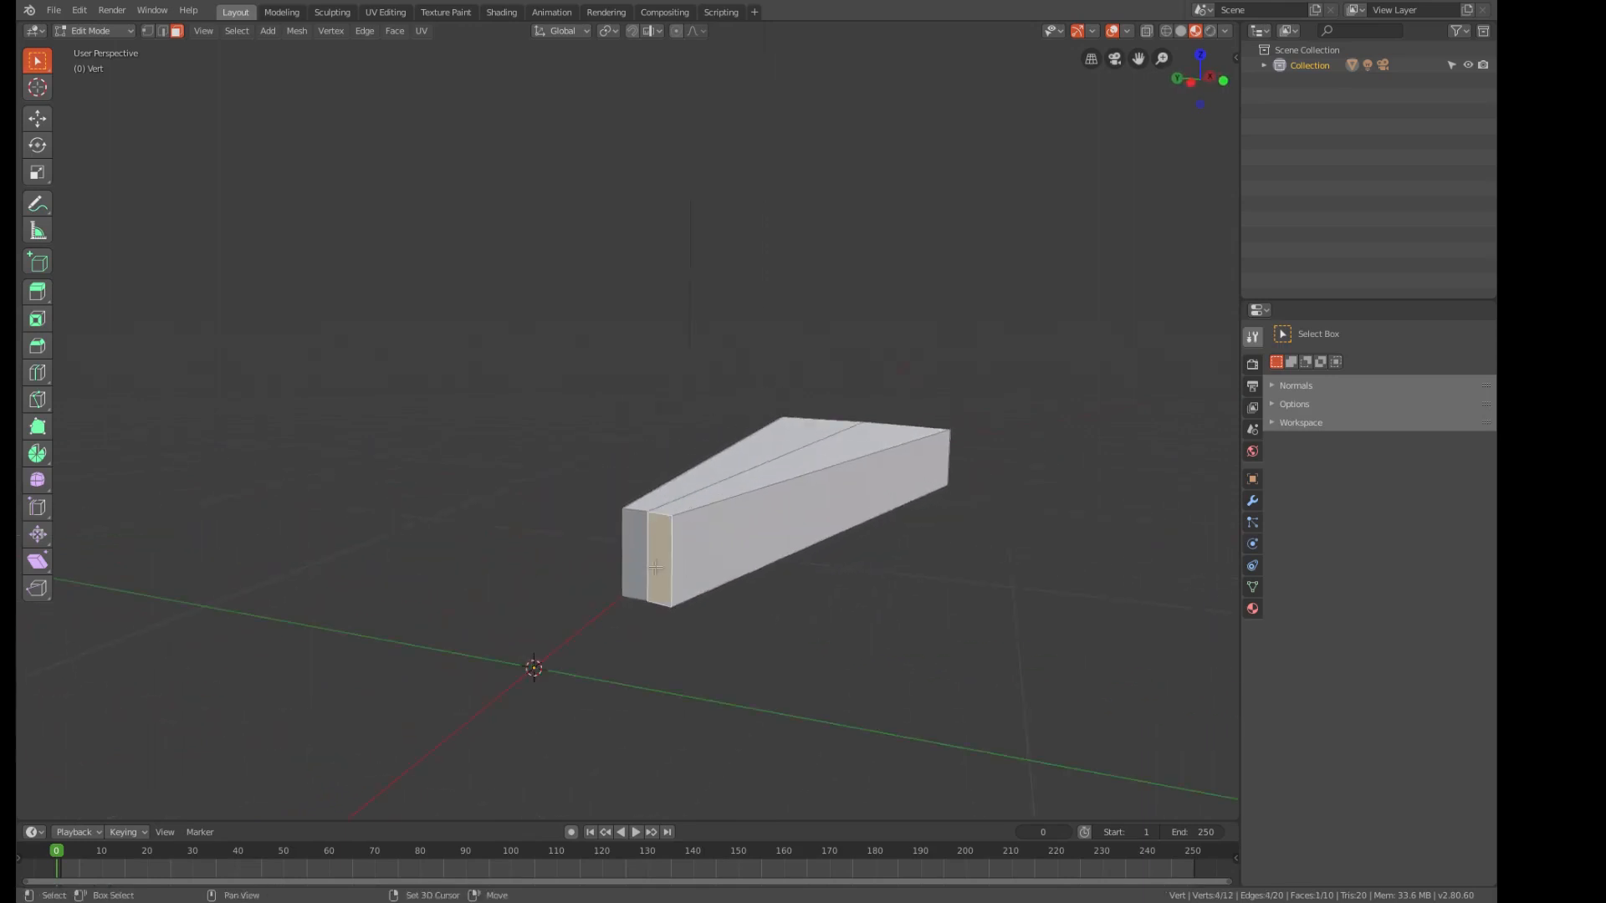
left_click(633, 557, "shift")
middle_click_drag(942, 564, 676, 559)
left_click(535, 493, "shift")
left_click(431, 497, "shift")
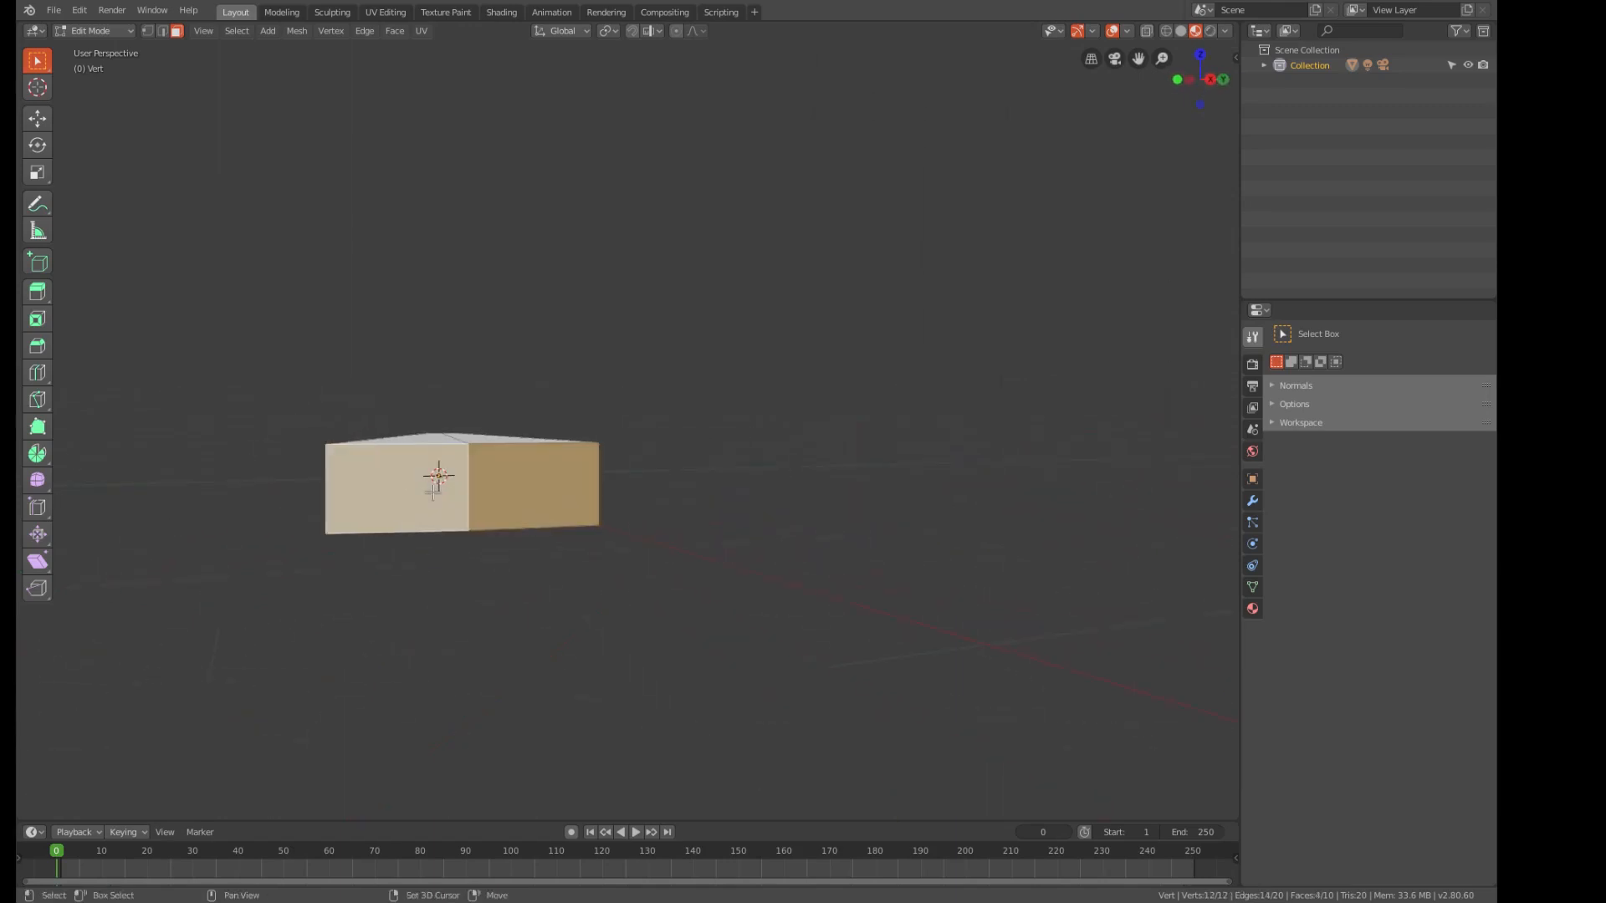
key("x")
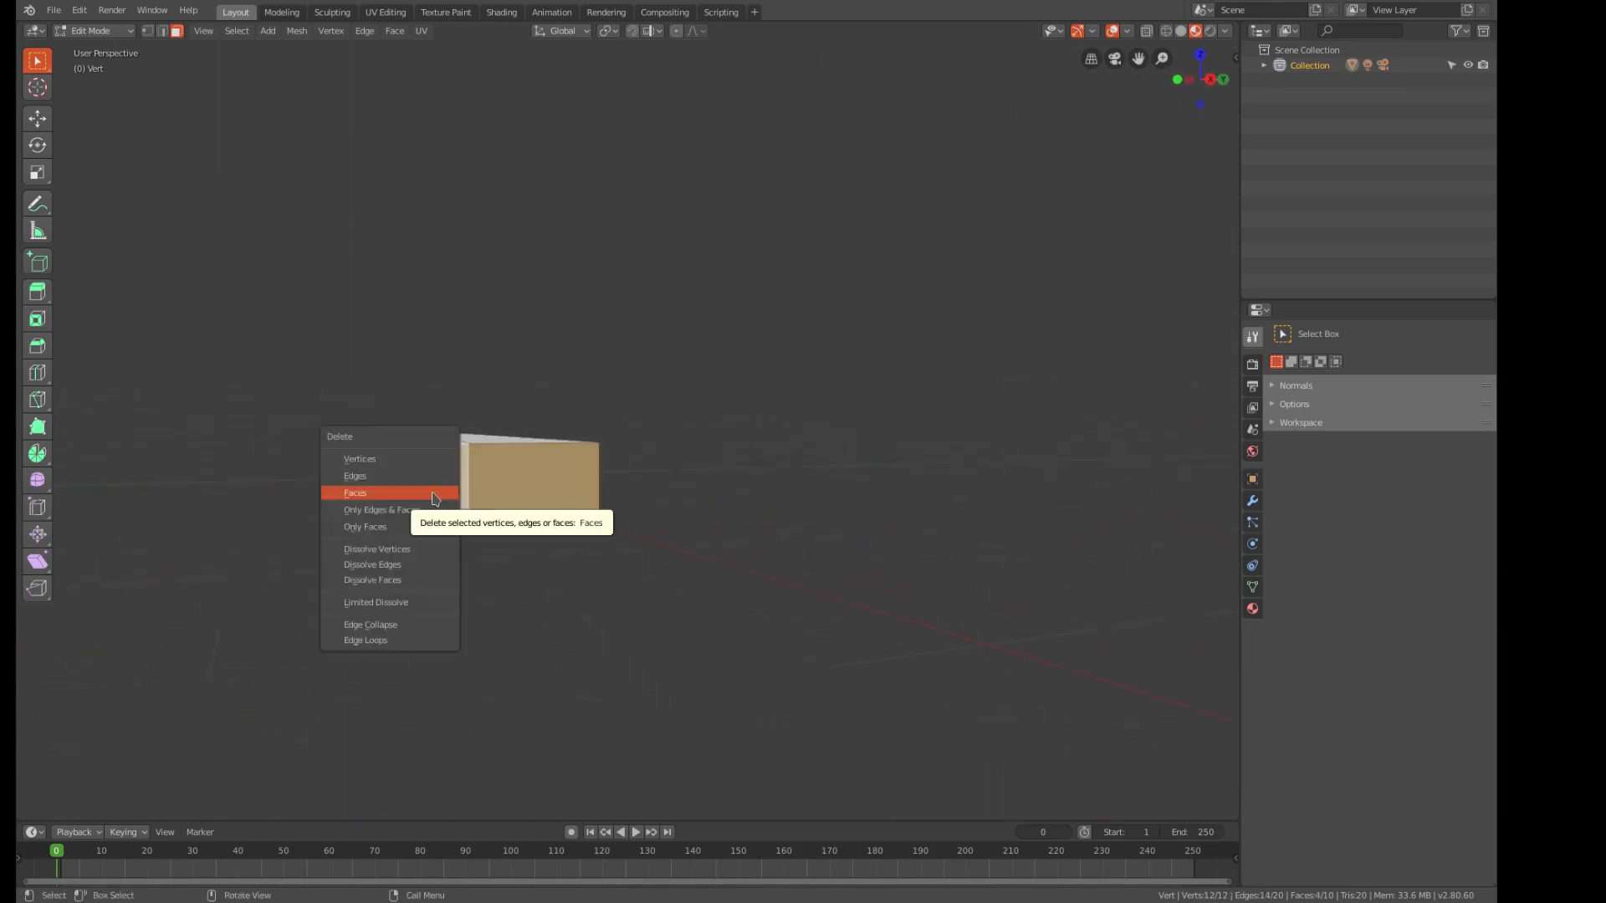
left_click(434, 498)
- Leave mesh editing and add a Plain Axes empty at the origin
middle_click_drag(439, 503, 609, 530)
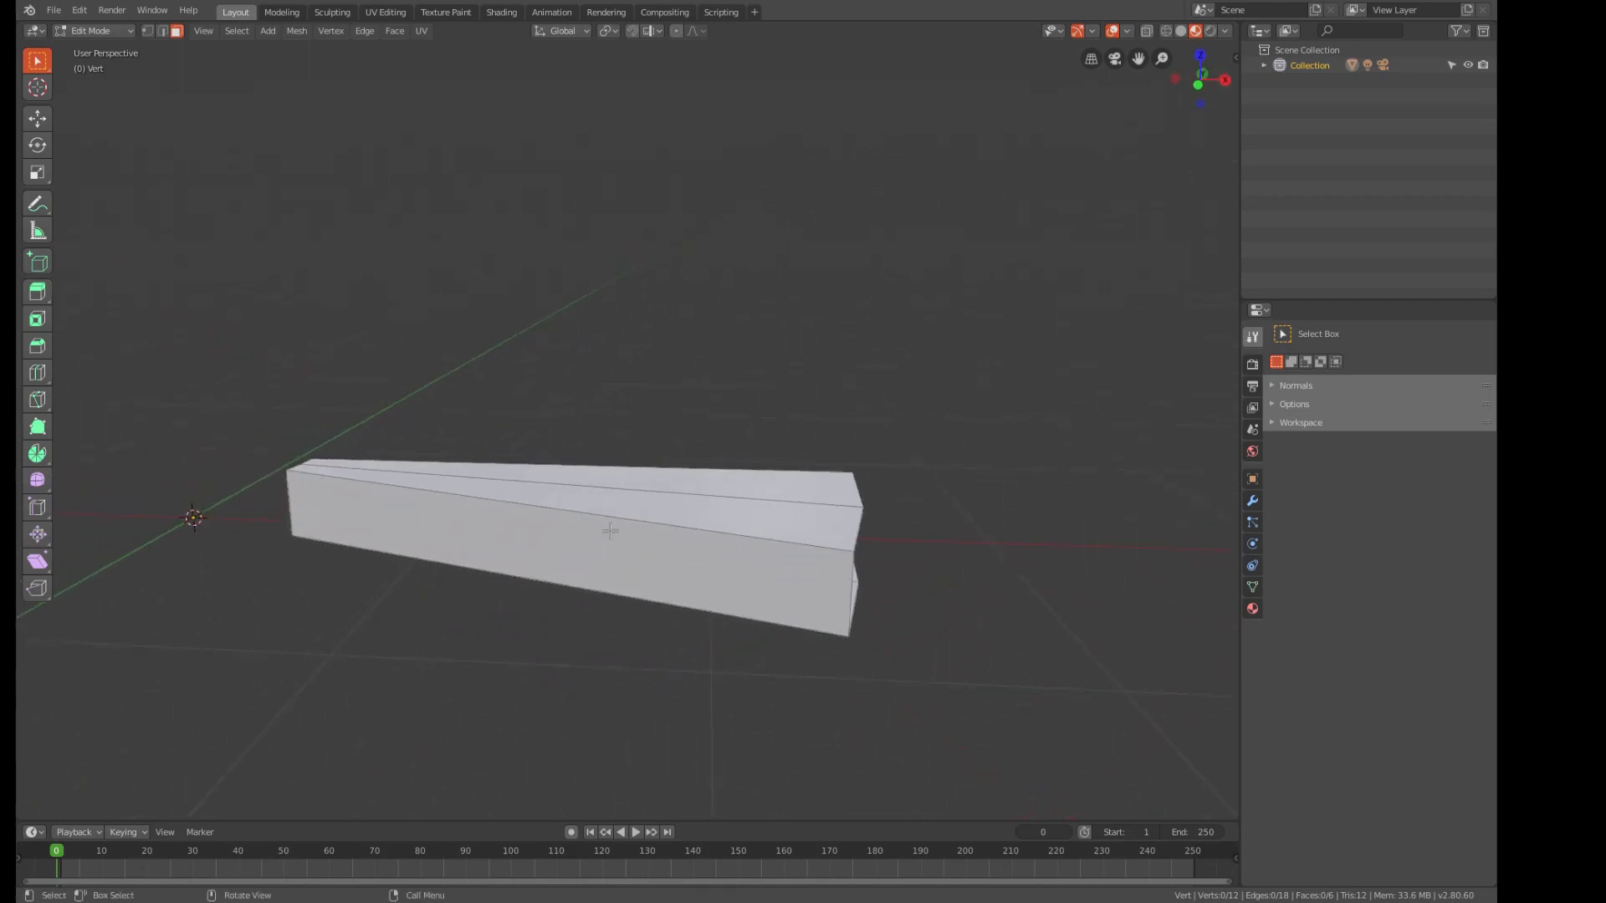
key("KP_1")
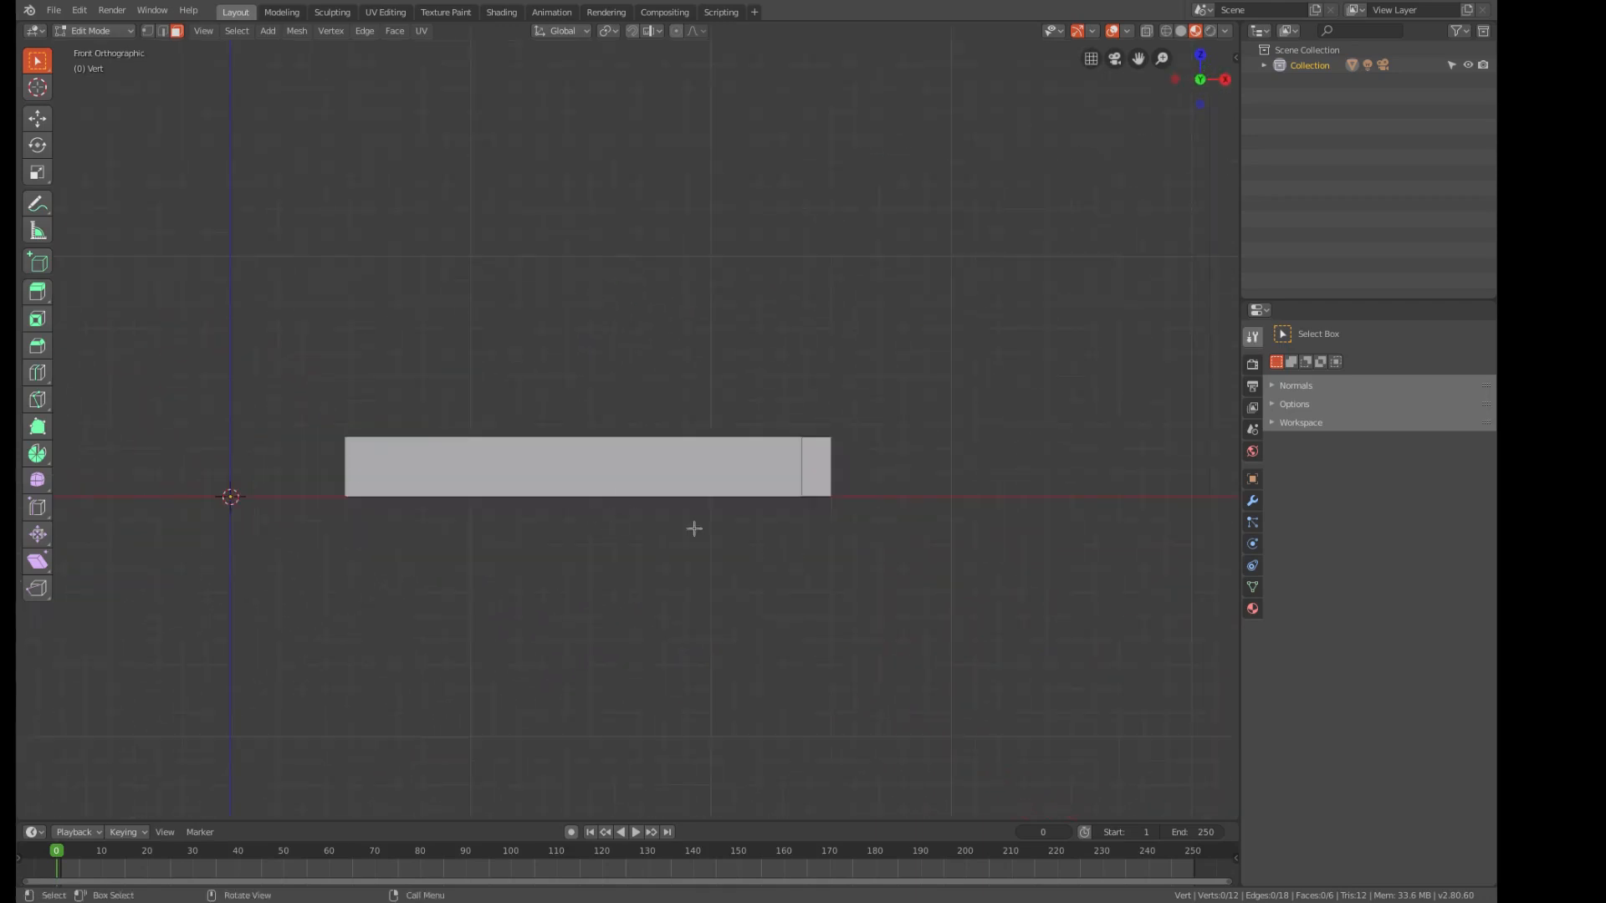
key("Tab")
key("shift+a")
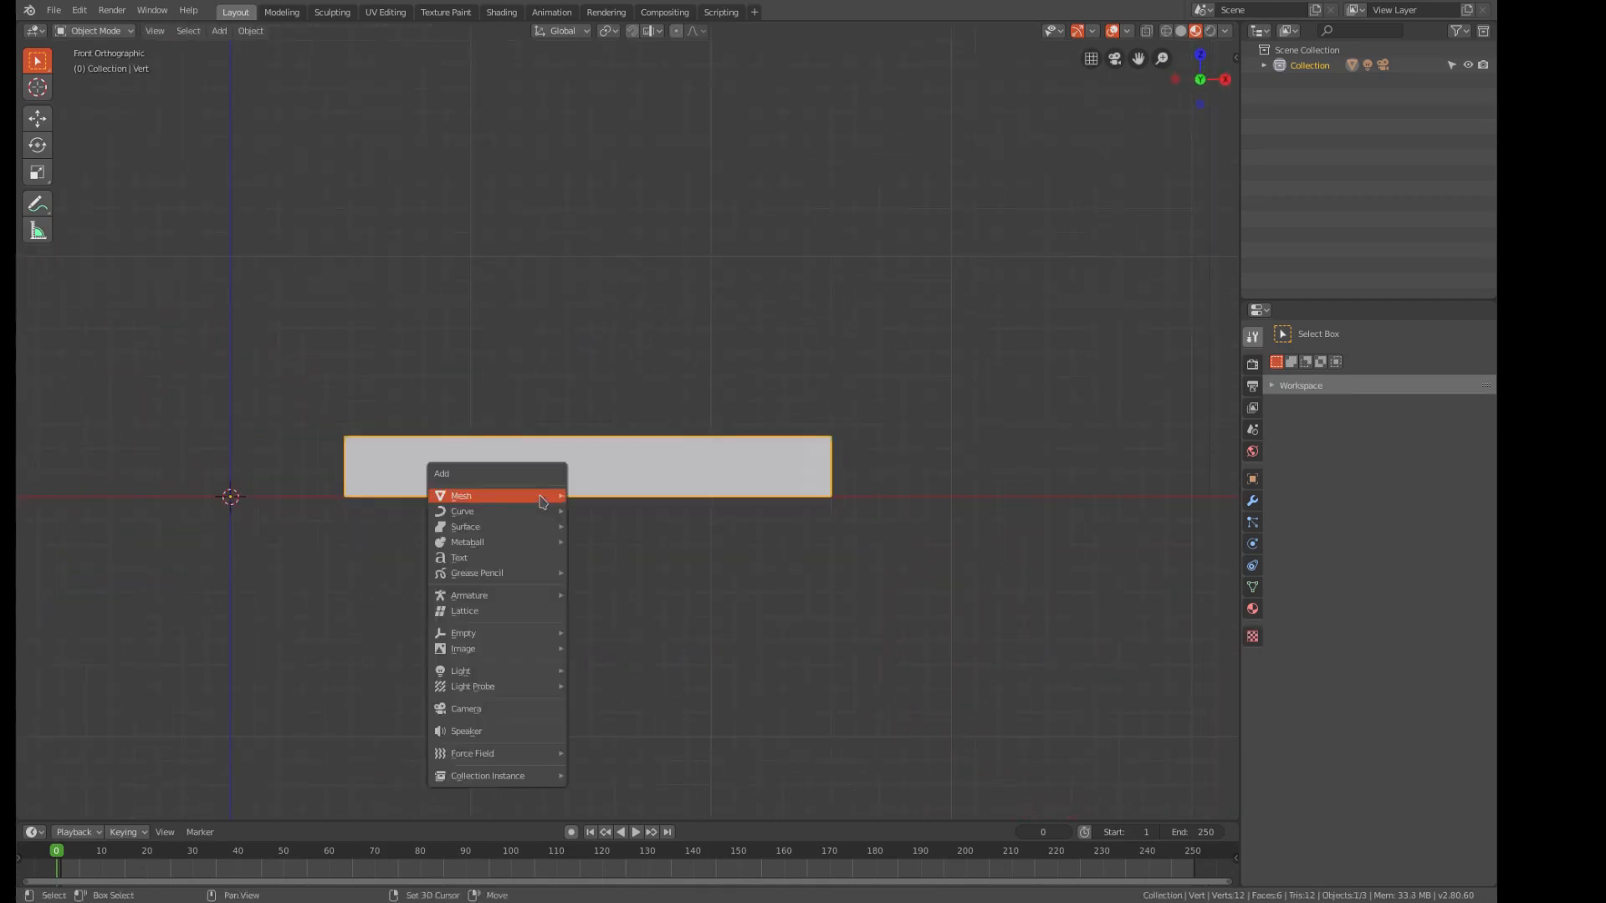
mouse_move(491, 641)
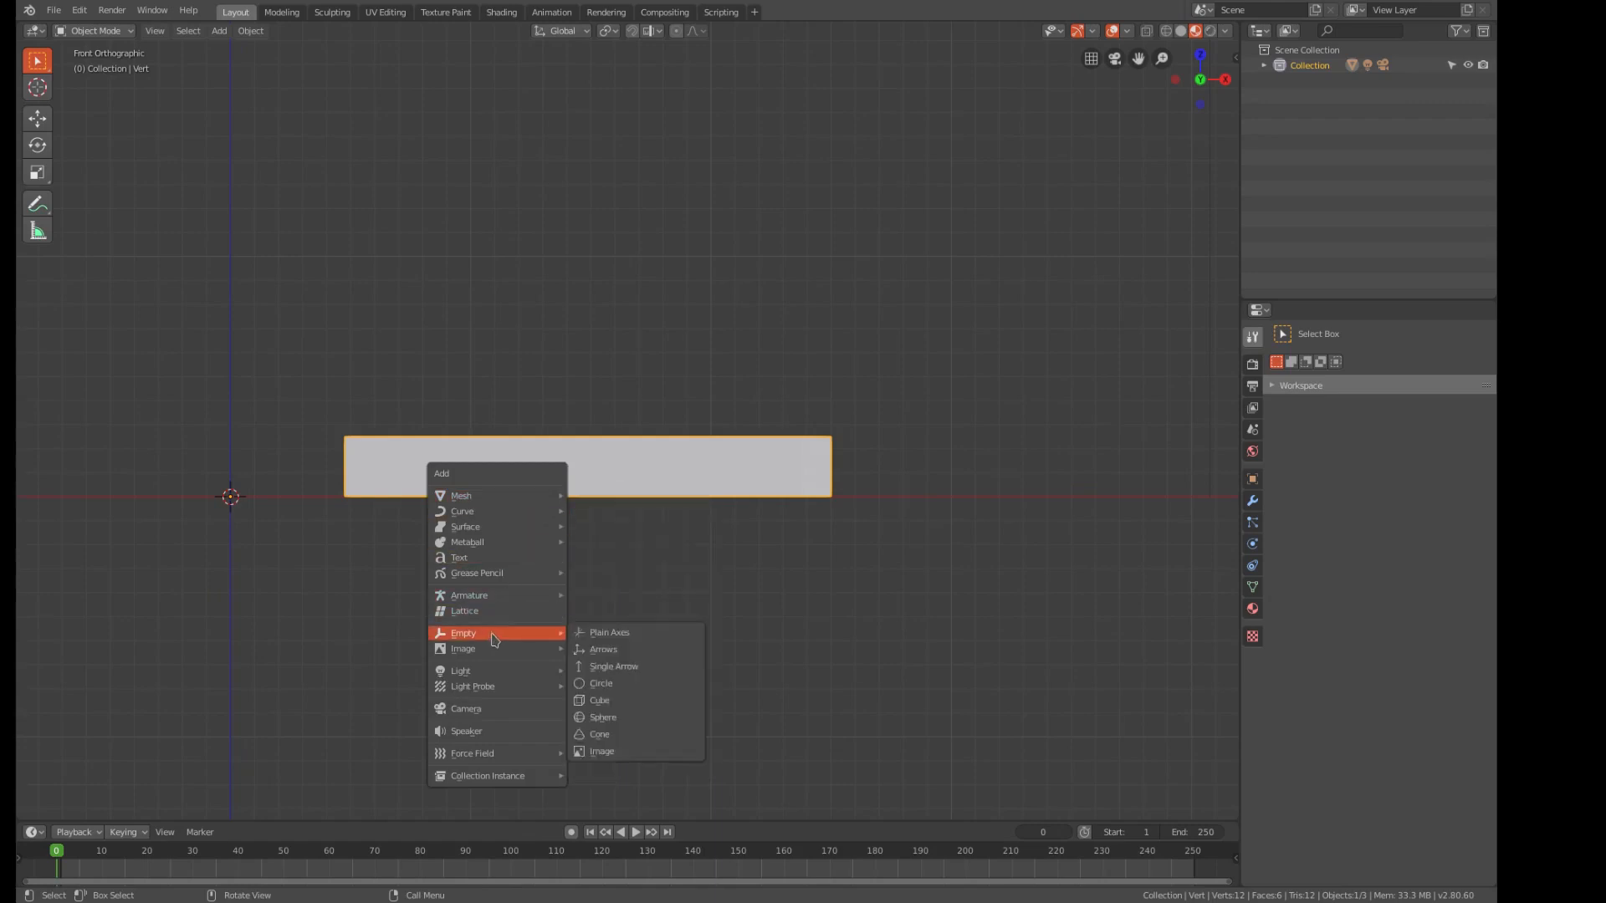
left_click(661, 637)
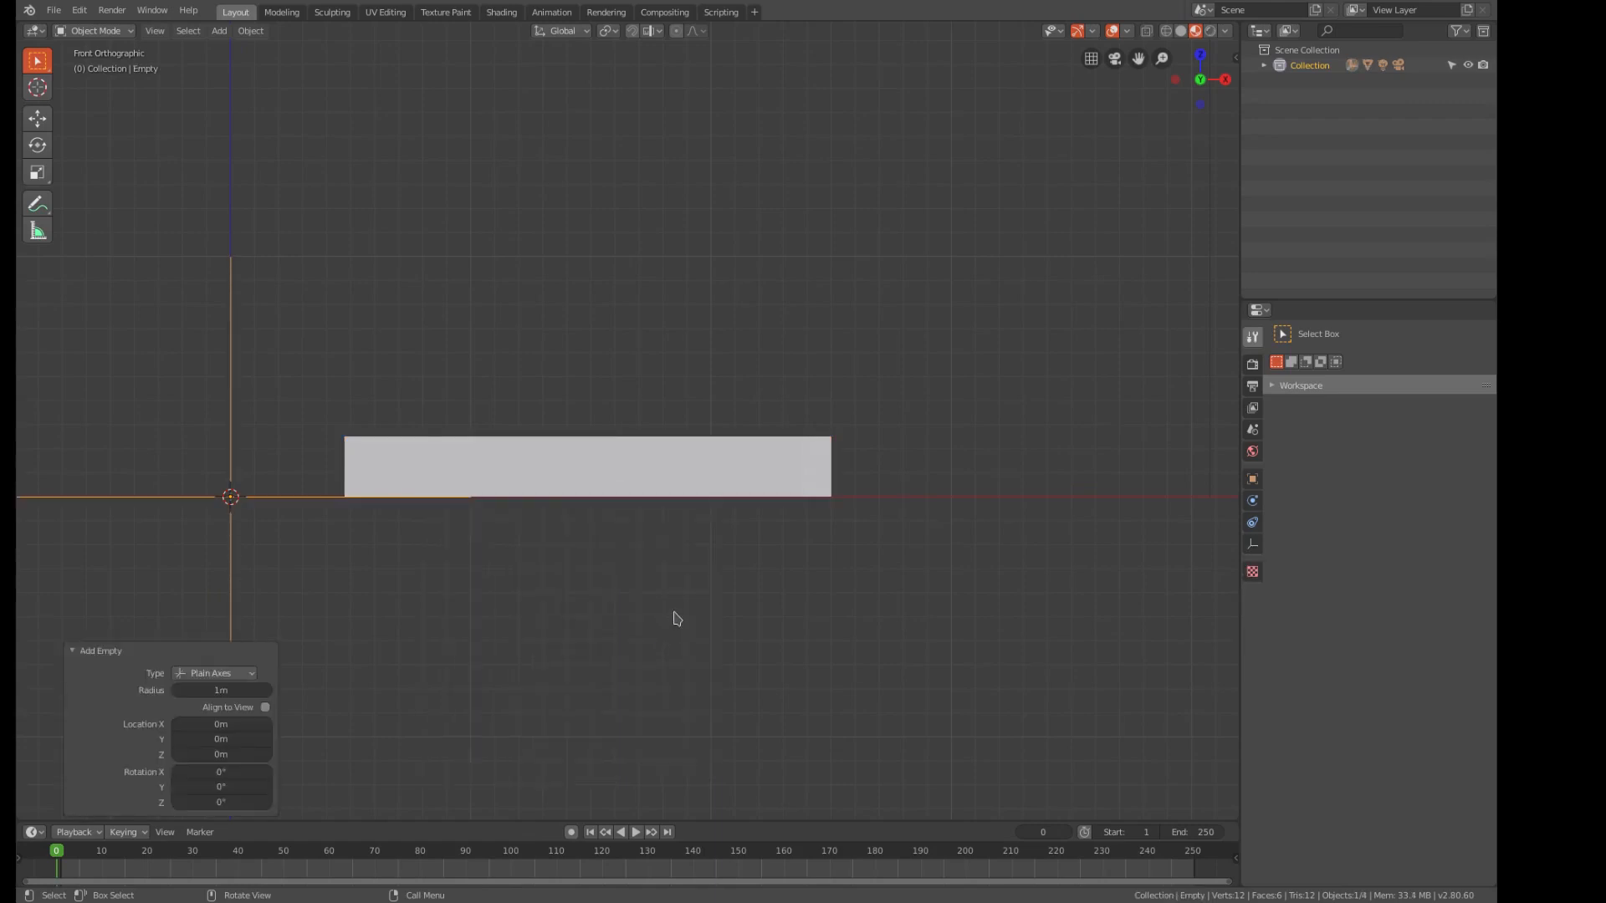
- Add an Array modifier to the wedge with a fixed count of 20
scroll(672, 606, "down", 2)
middle_click_drag(670, 595, 795, 611, "shift")
left_click(740, 455)
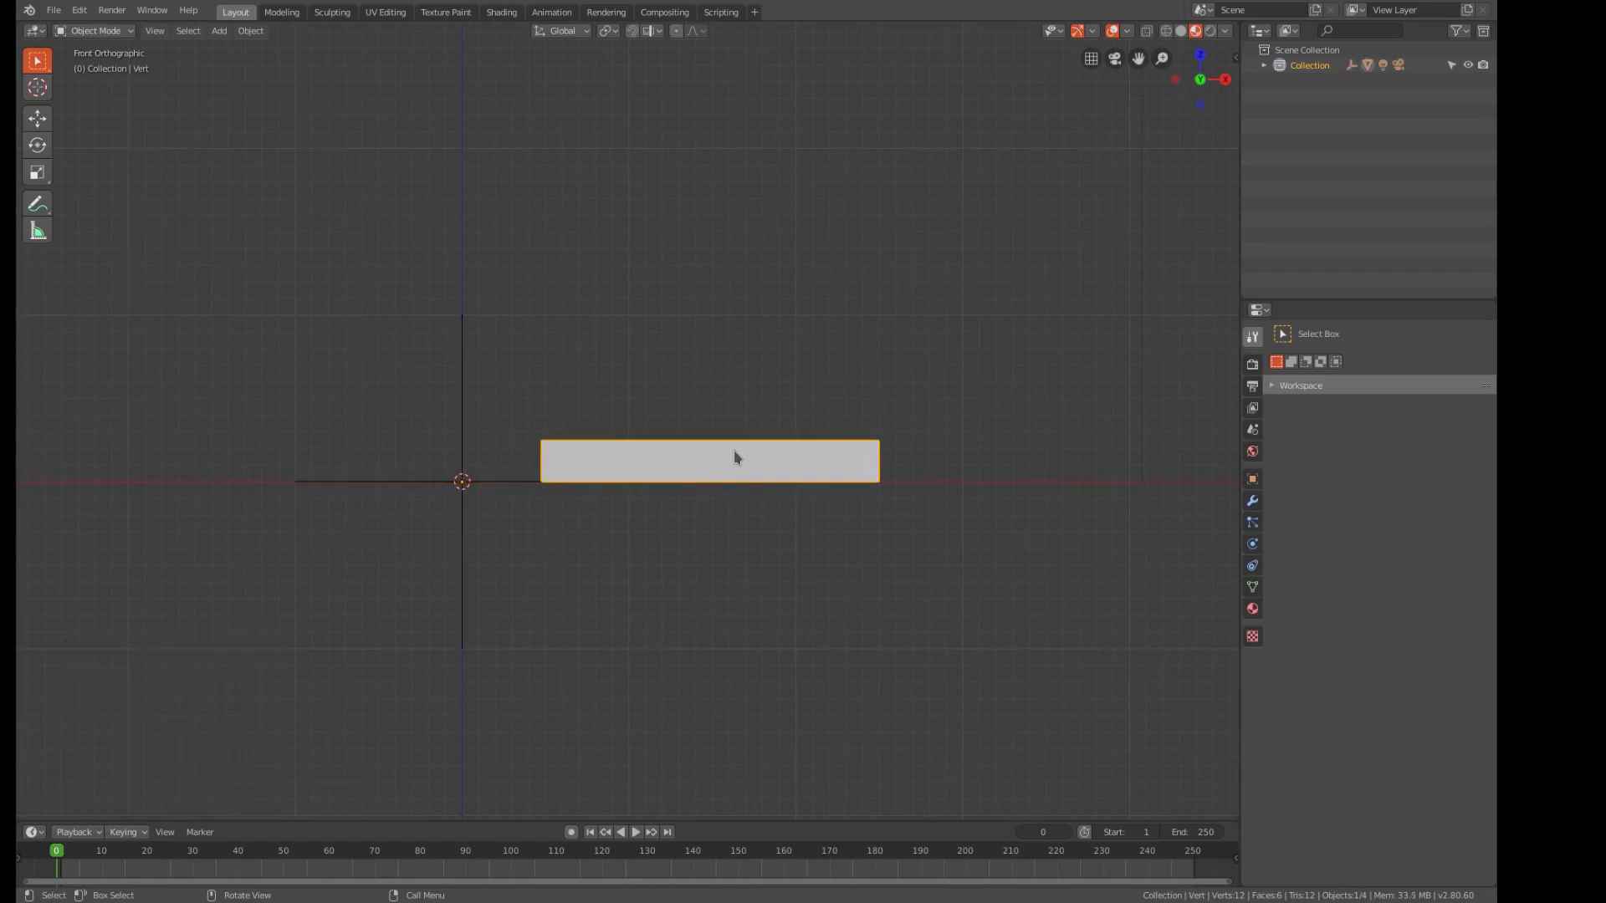
left_click(1252, 502)
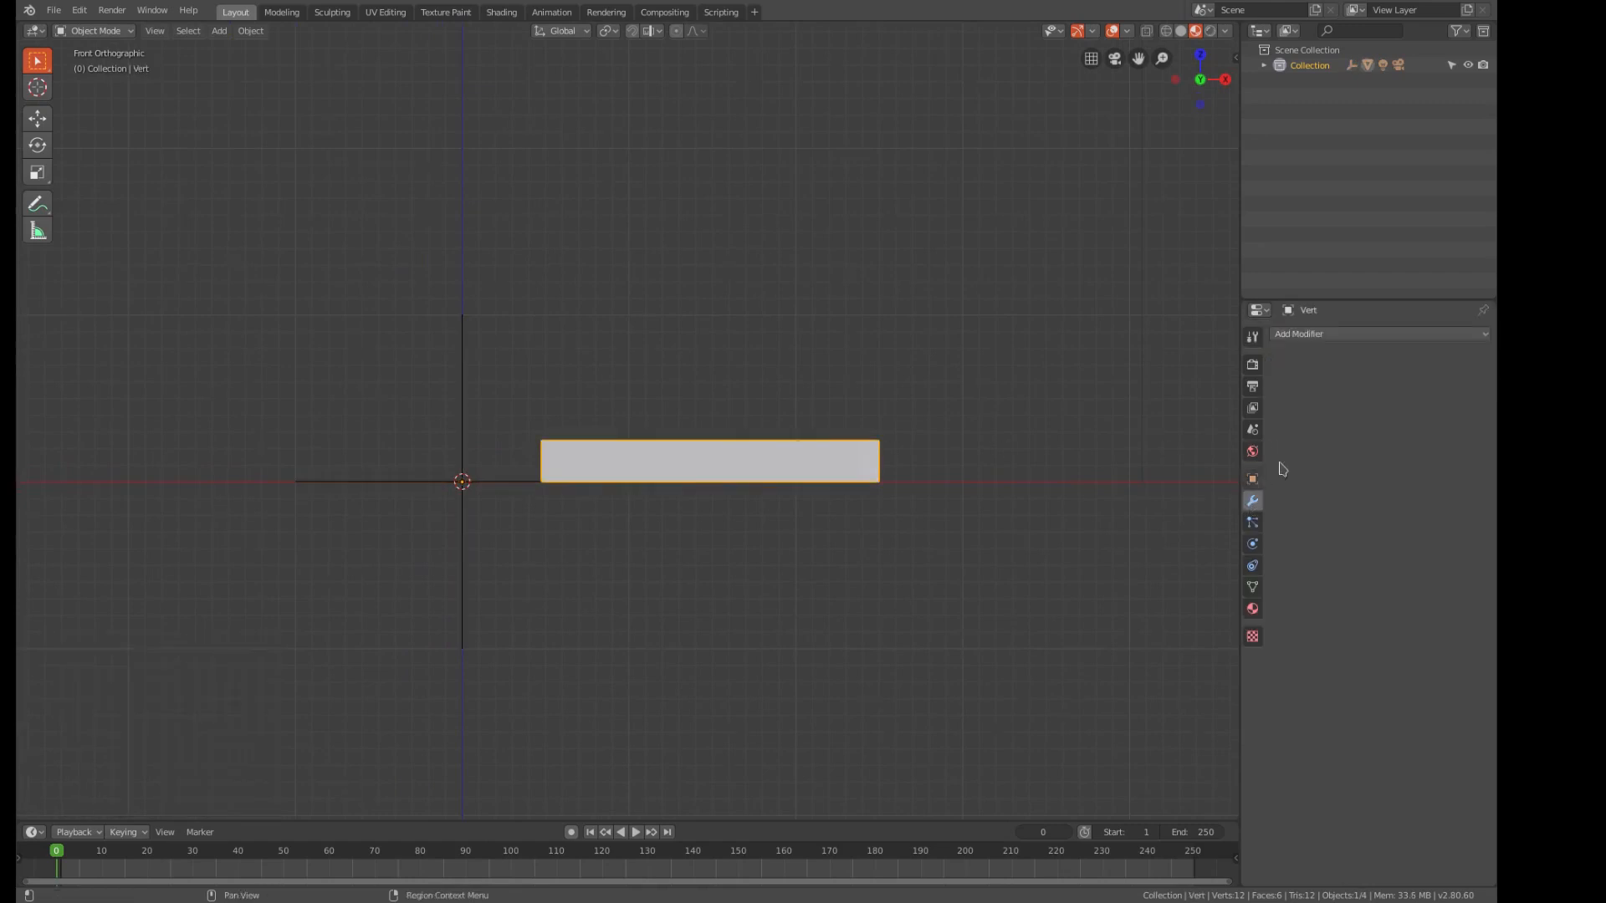
left_click(1322, 337)
left_click(1176, 368)
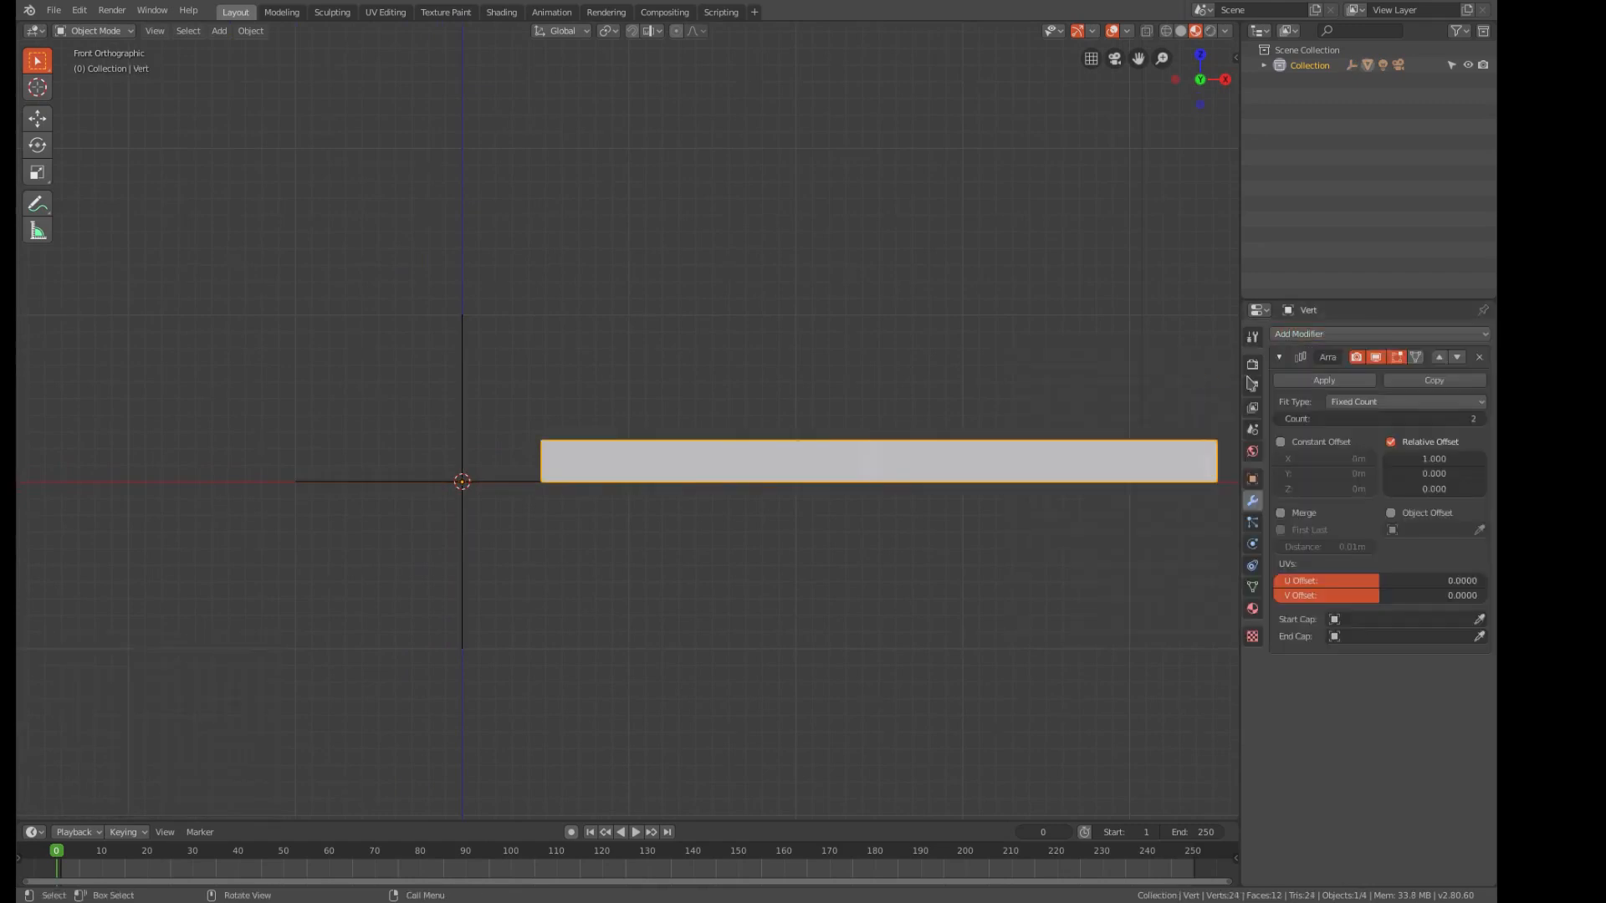
left_click(1302, 419)
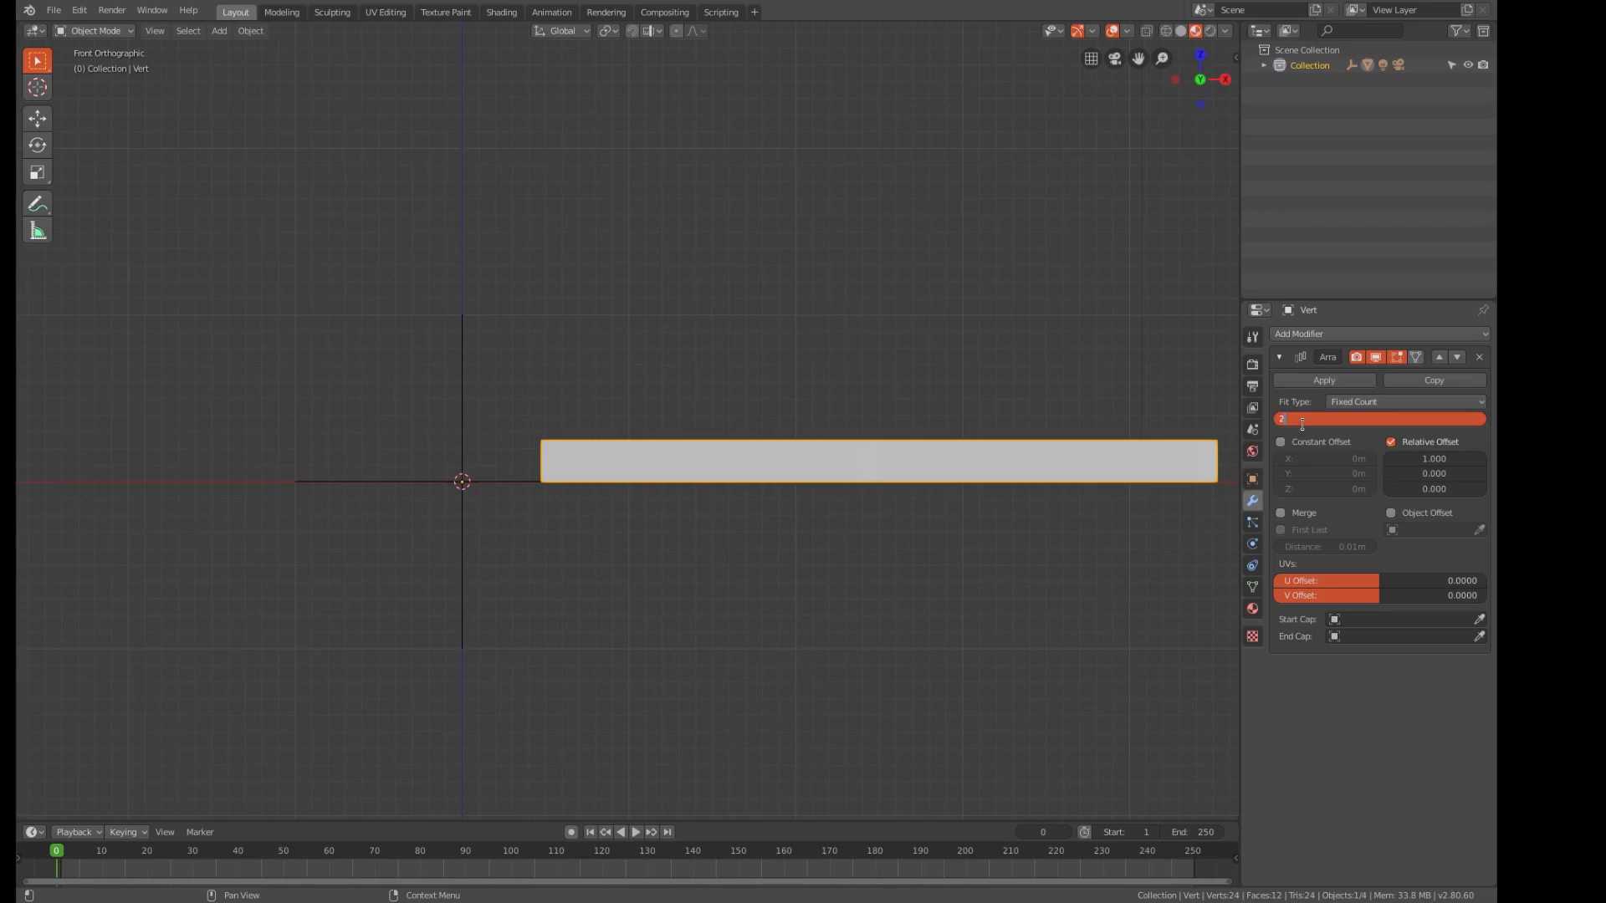
key("Return")
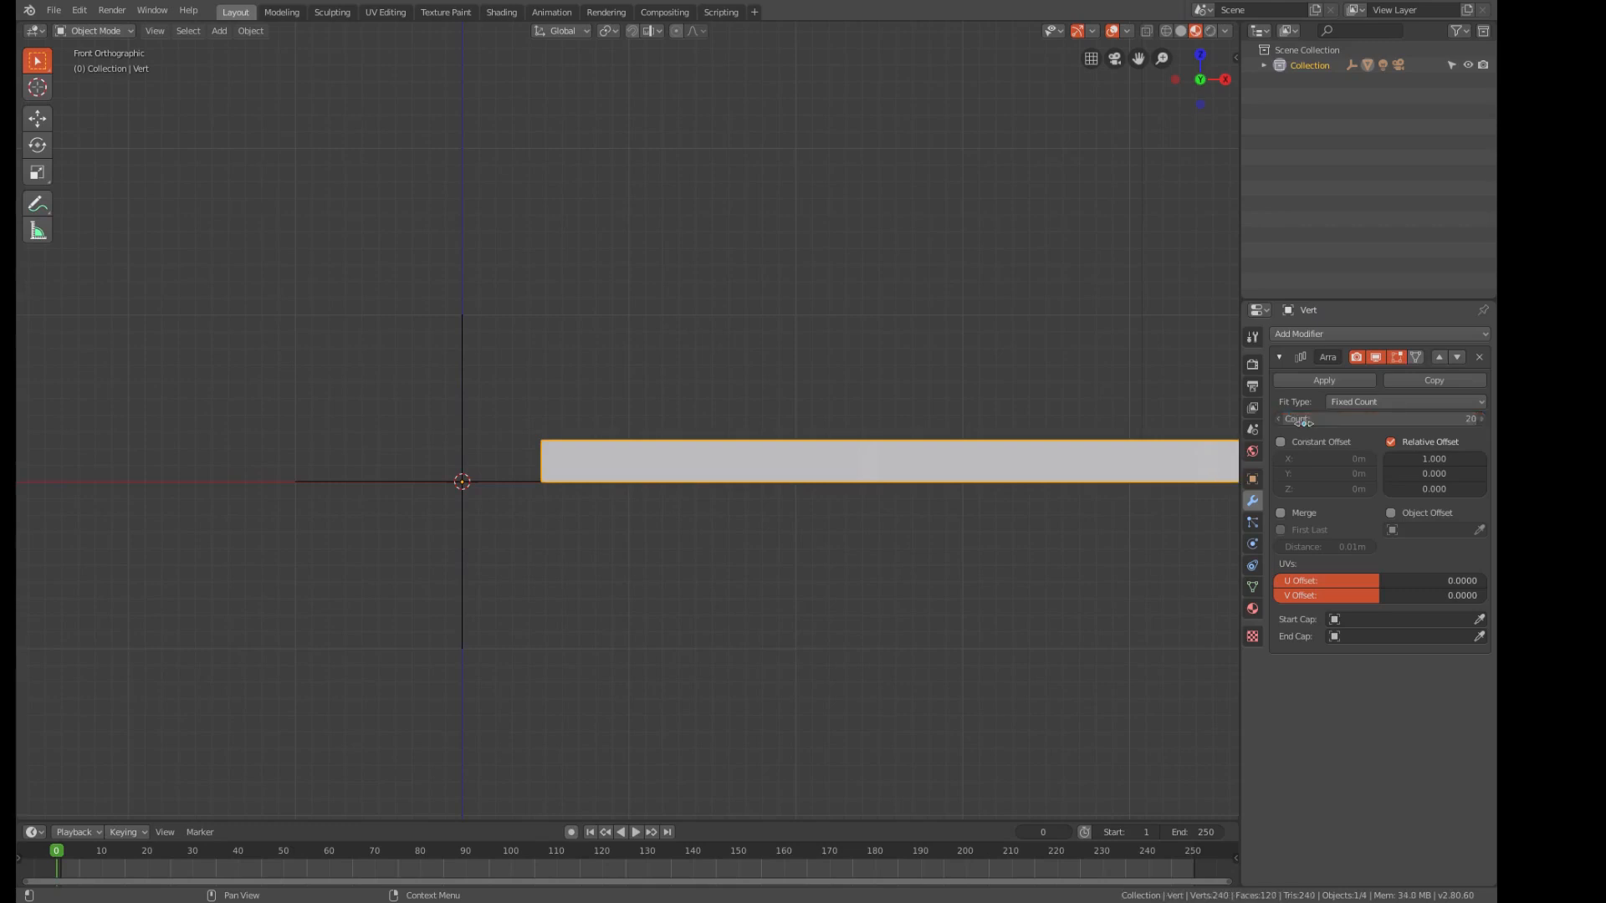
- Set the array's relative offset to 0 on X, 0 on Y and 1 on Z
left_click(1414, 458)
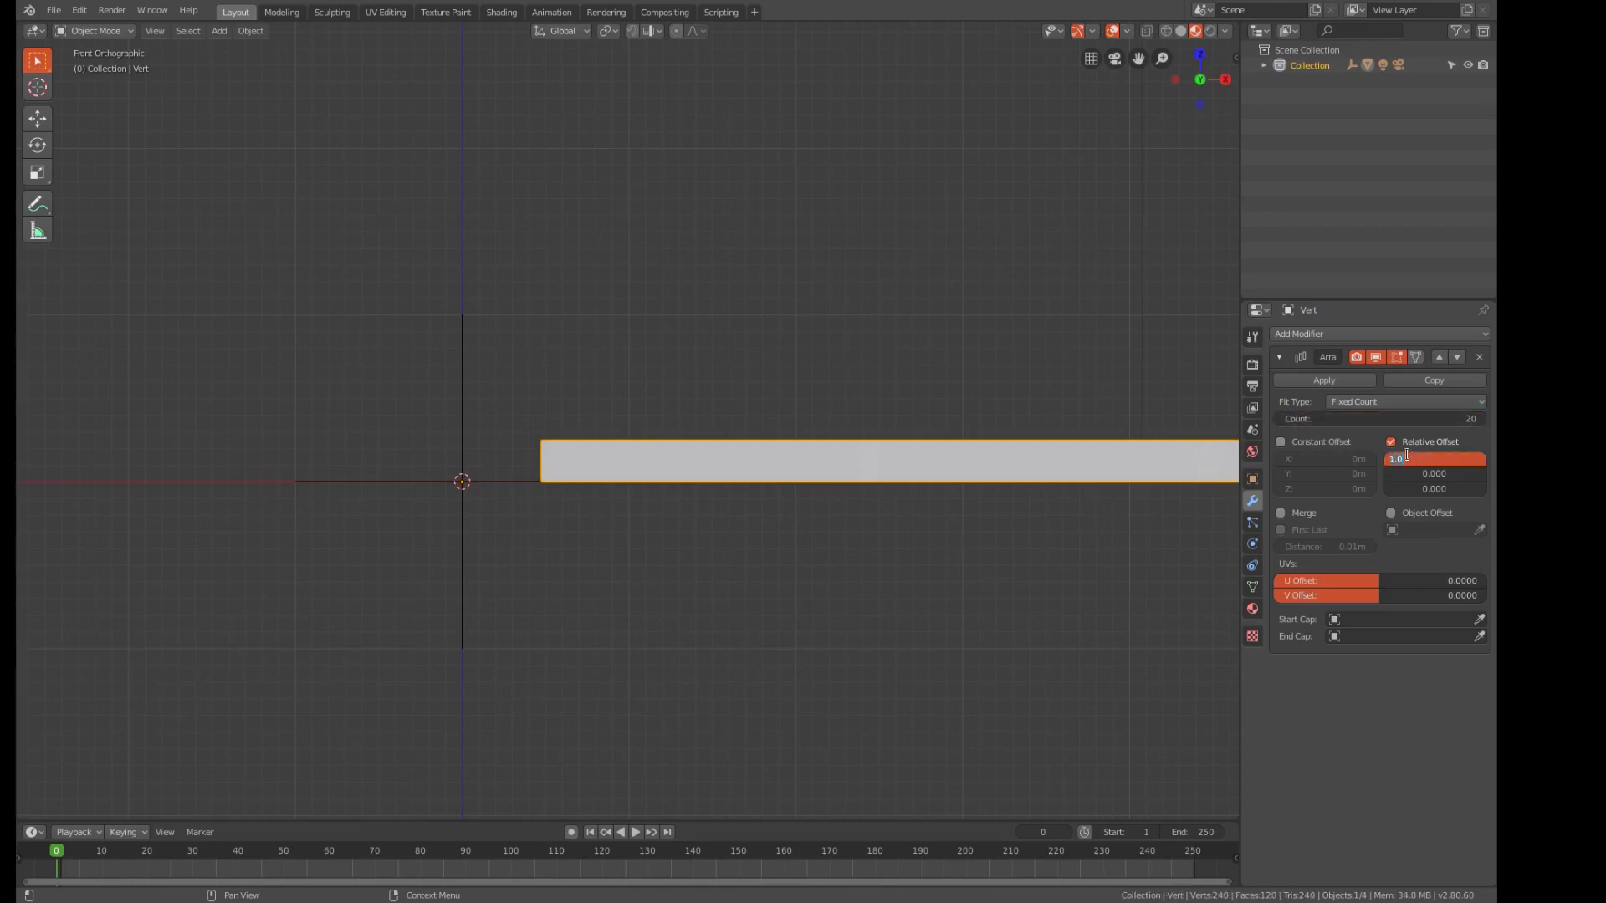
key("Tab")
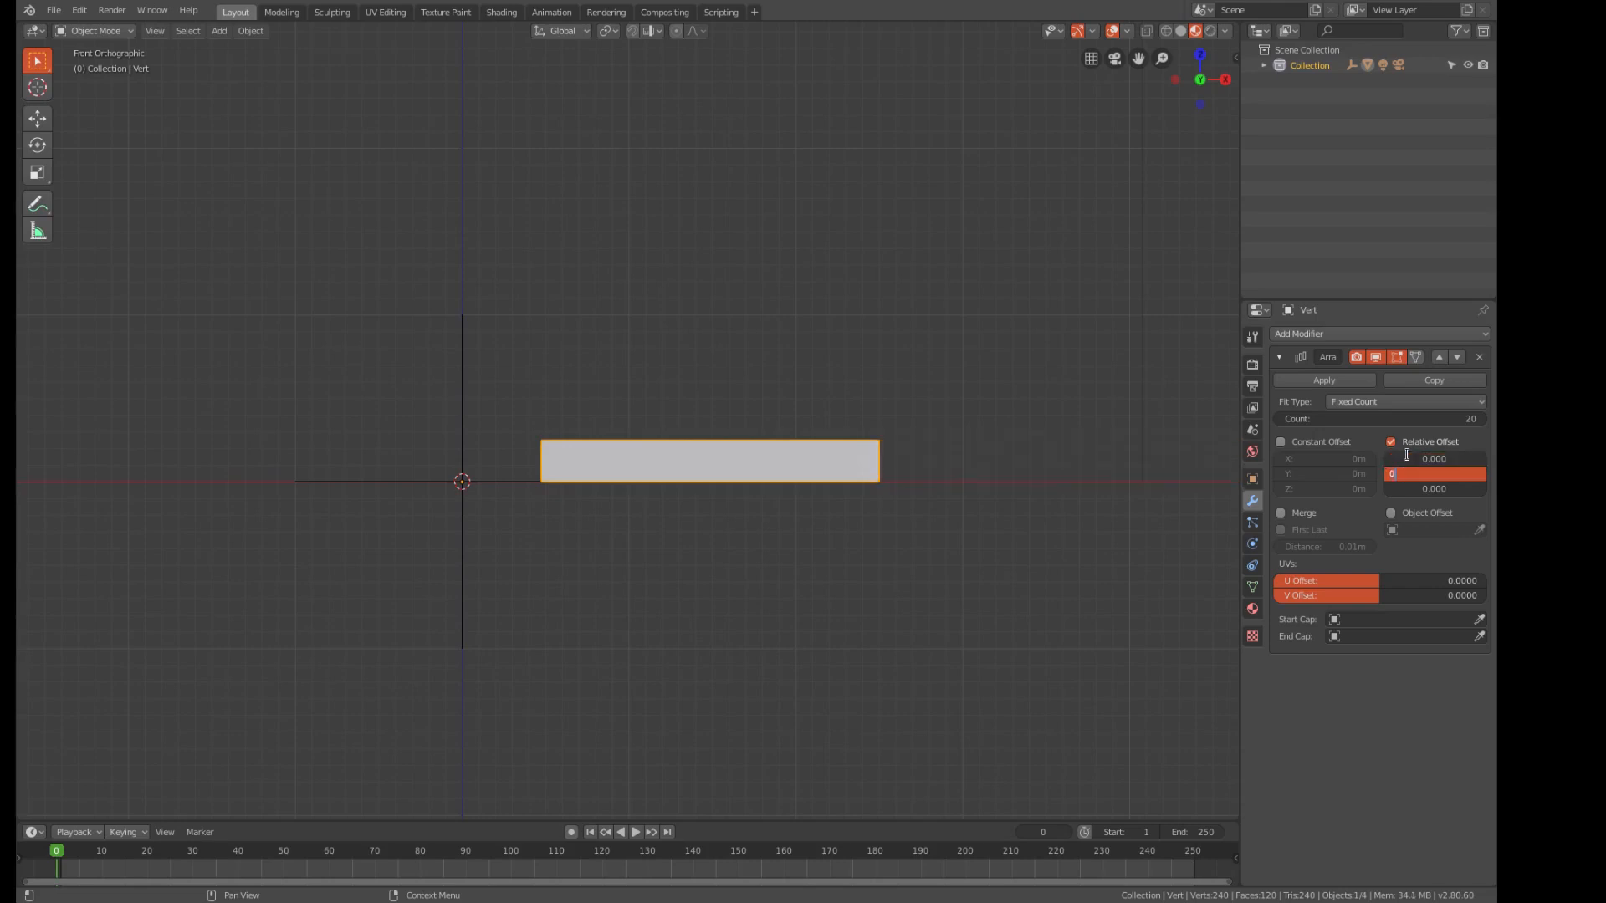
key("Tab")
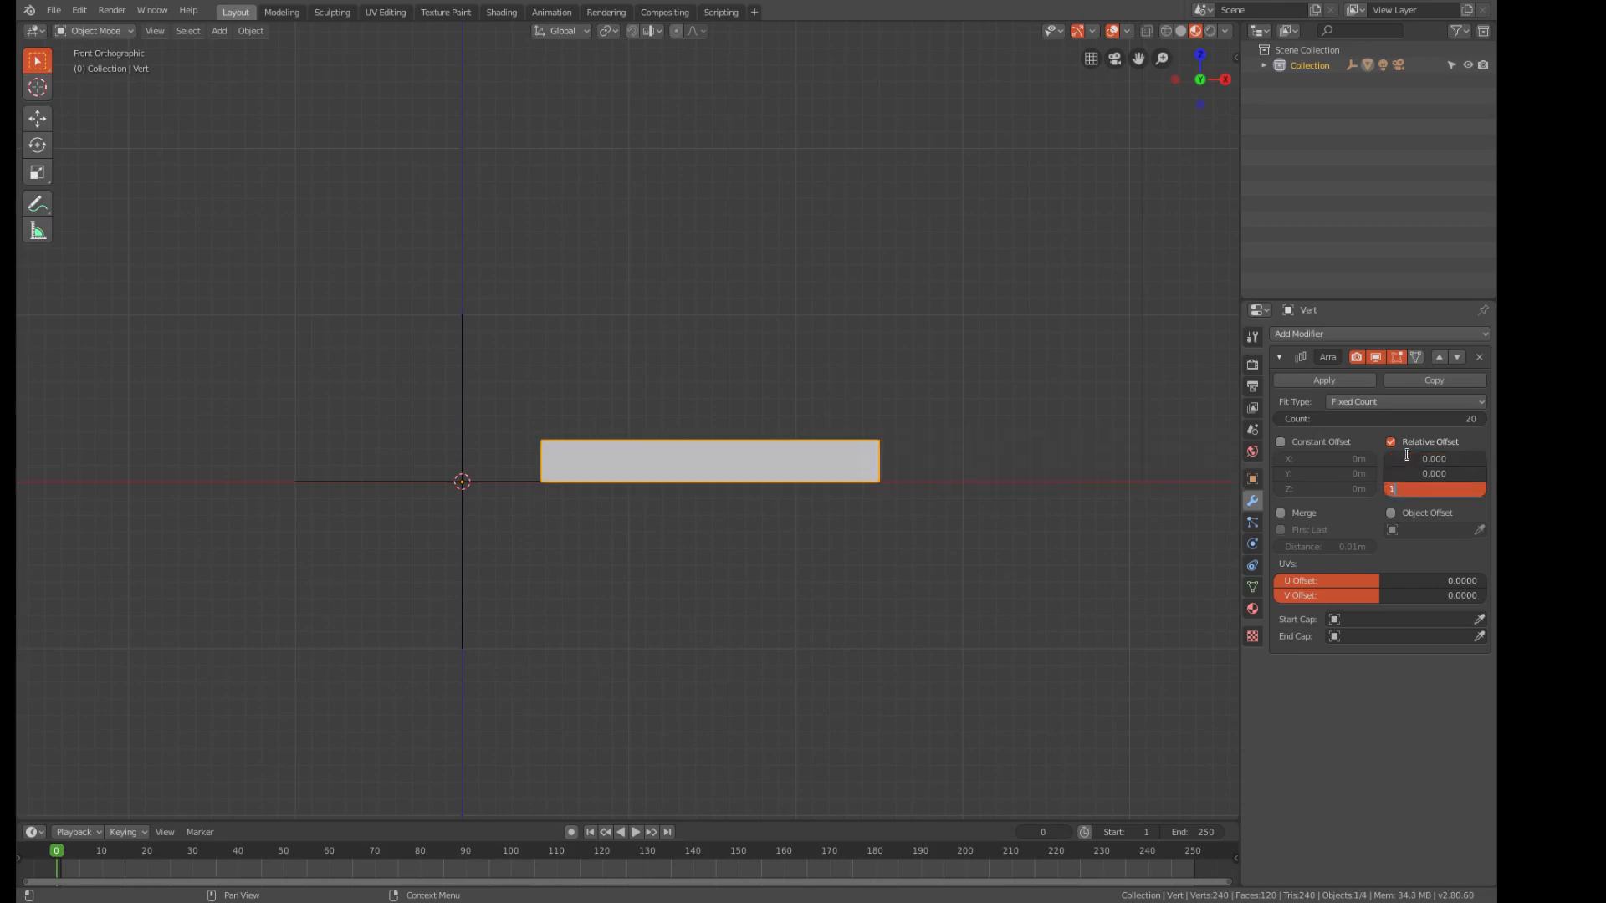
type("1")
key("Tab")
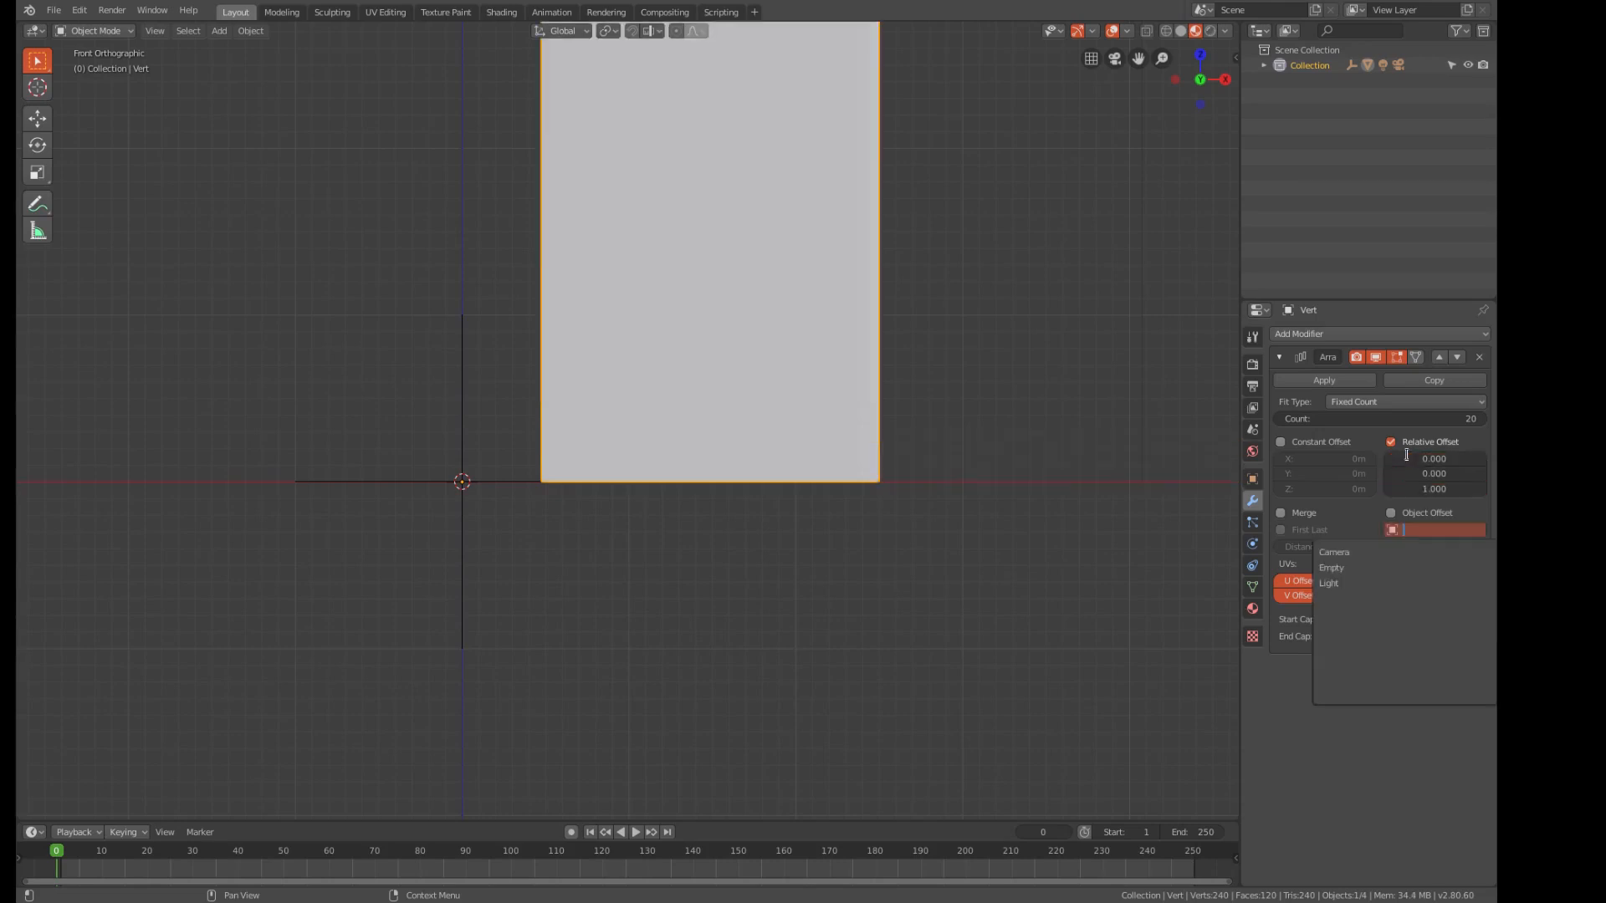
key("Escape")
- Enable the array's object offset using the Empty, and turn on Merge
left_click(1390, 514)
left_click(1405, 529)
left_click(1356, 569)
left_click(1294, 513)
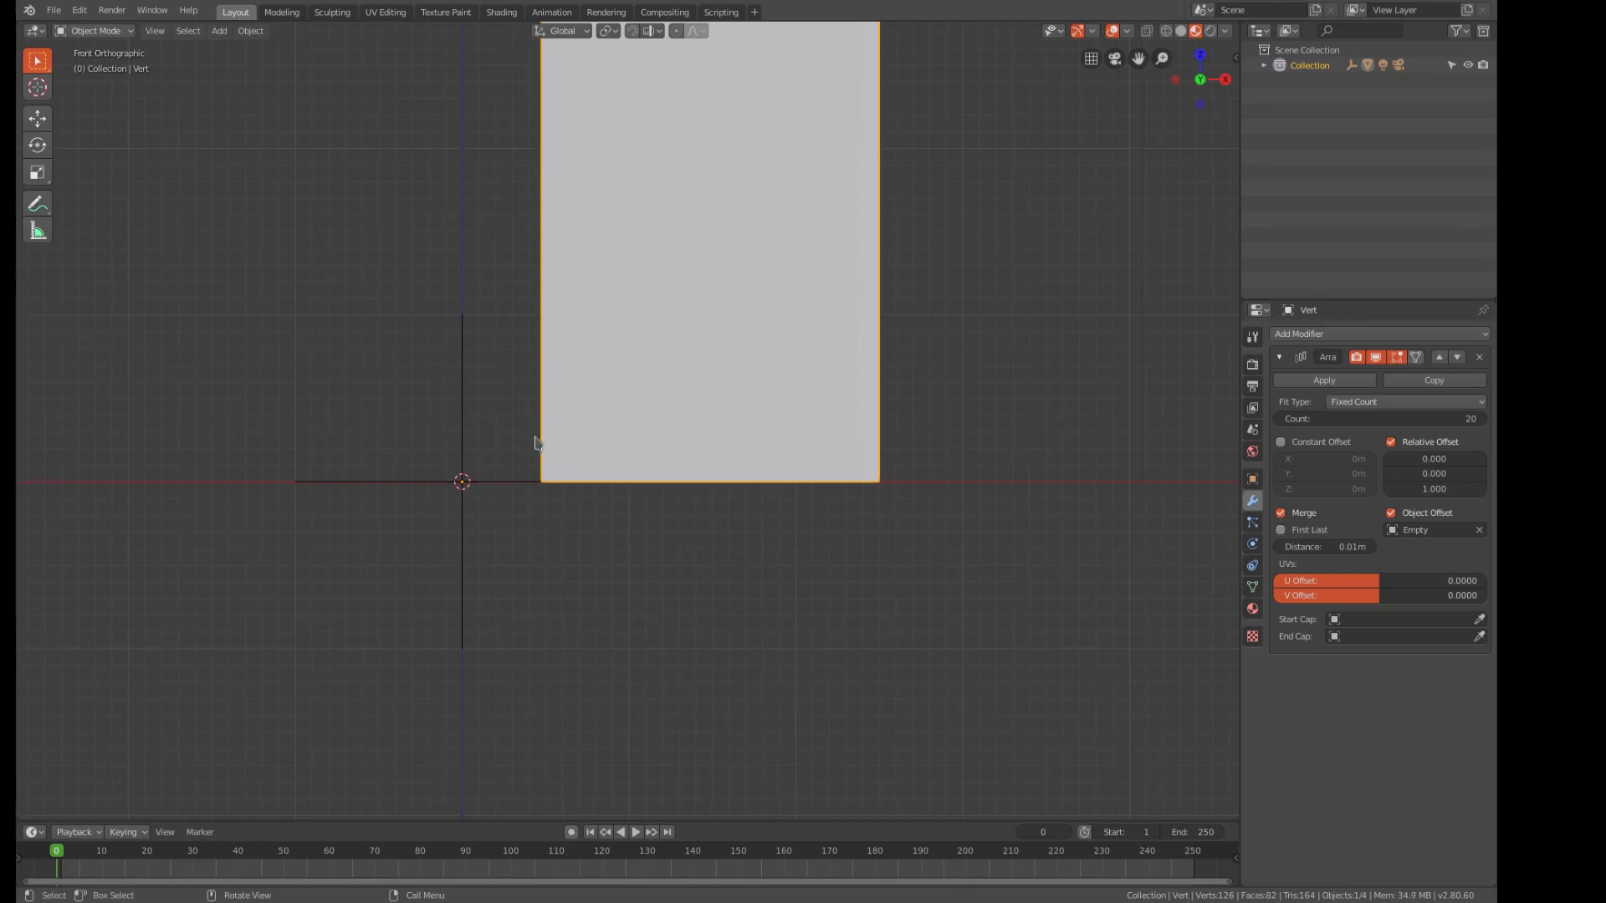
- Rotate the empty at the origin 18° around the Z axis
left_click(461, 457)
scroll(552, 422, "down", 3)
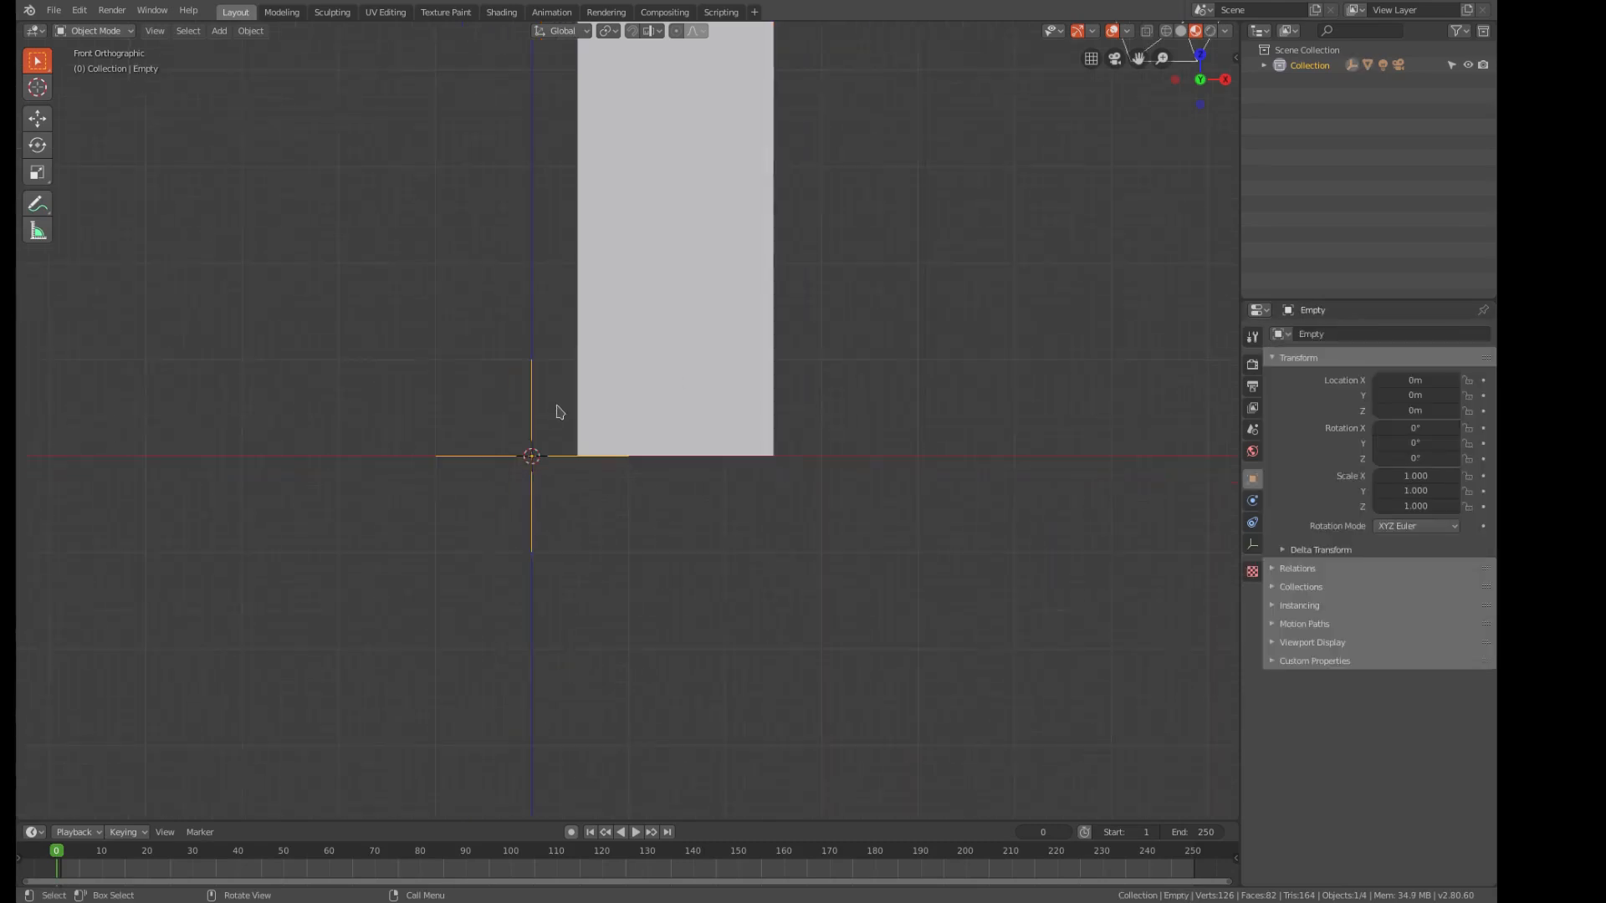
type("rz18")
key("Return")
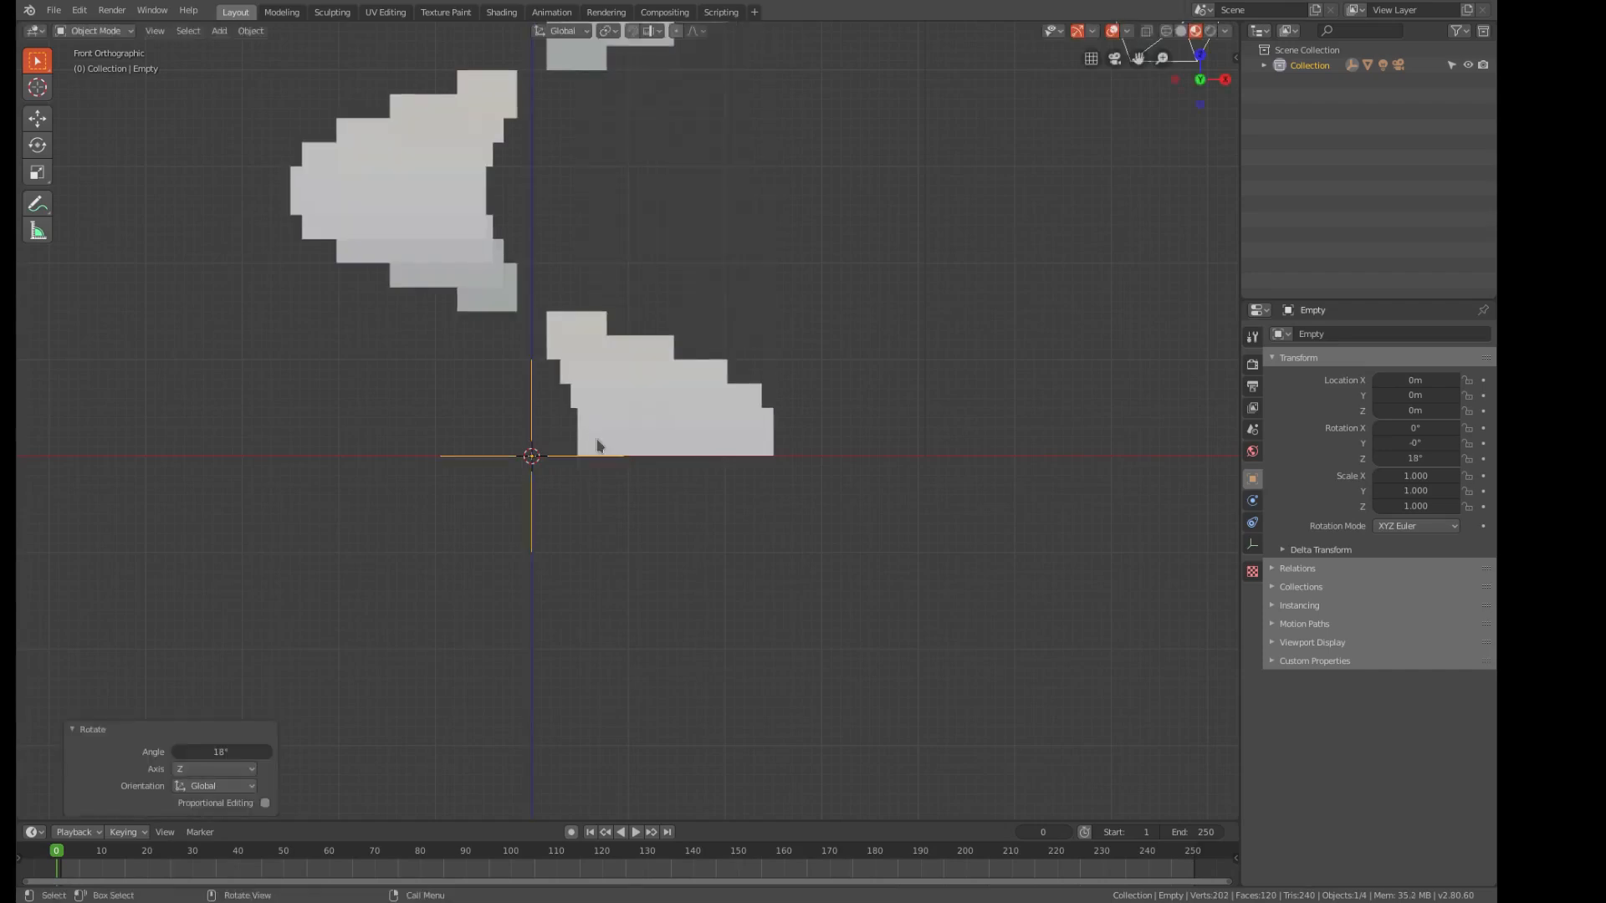
mouse_move(597, 367)
middle_mouse_down()
mouse_move(617, 265)
mouse_move(623, 362)
mouse_move(465, 384)
mouse_move(466, 419)
mouse_move(515, 366)
mouse_move(577, 360)
middle_mouse_up()
scroll(577, 360, "up", 1)
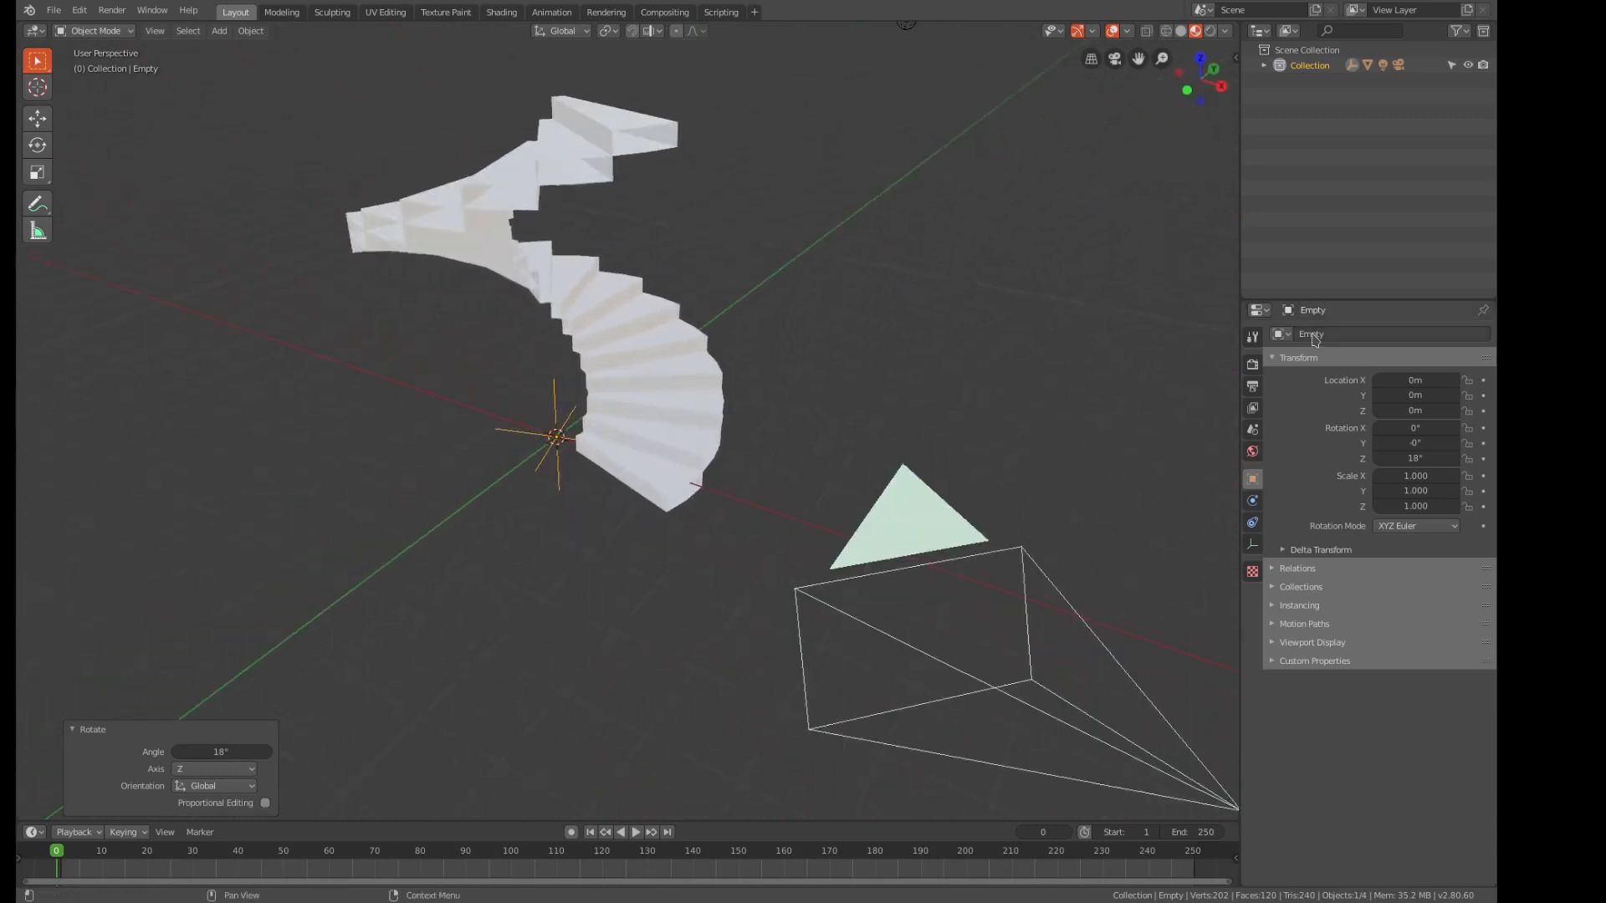
- Apply the Array modifier on the staircase and delete the empty at the origin
left_click(660, 394)
left_click(1331, 386)
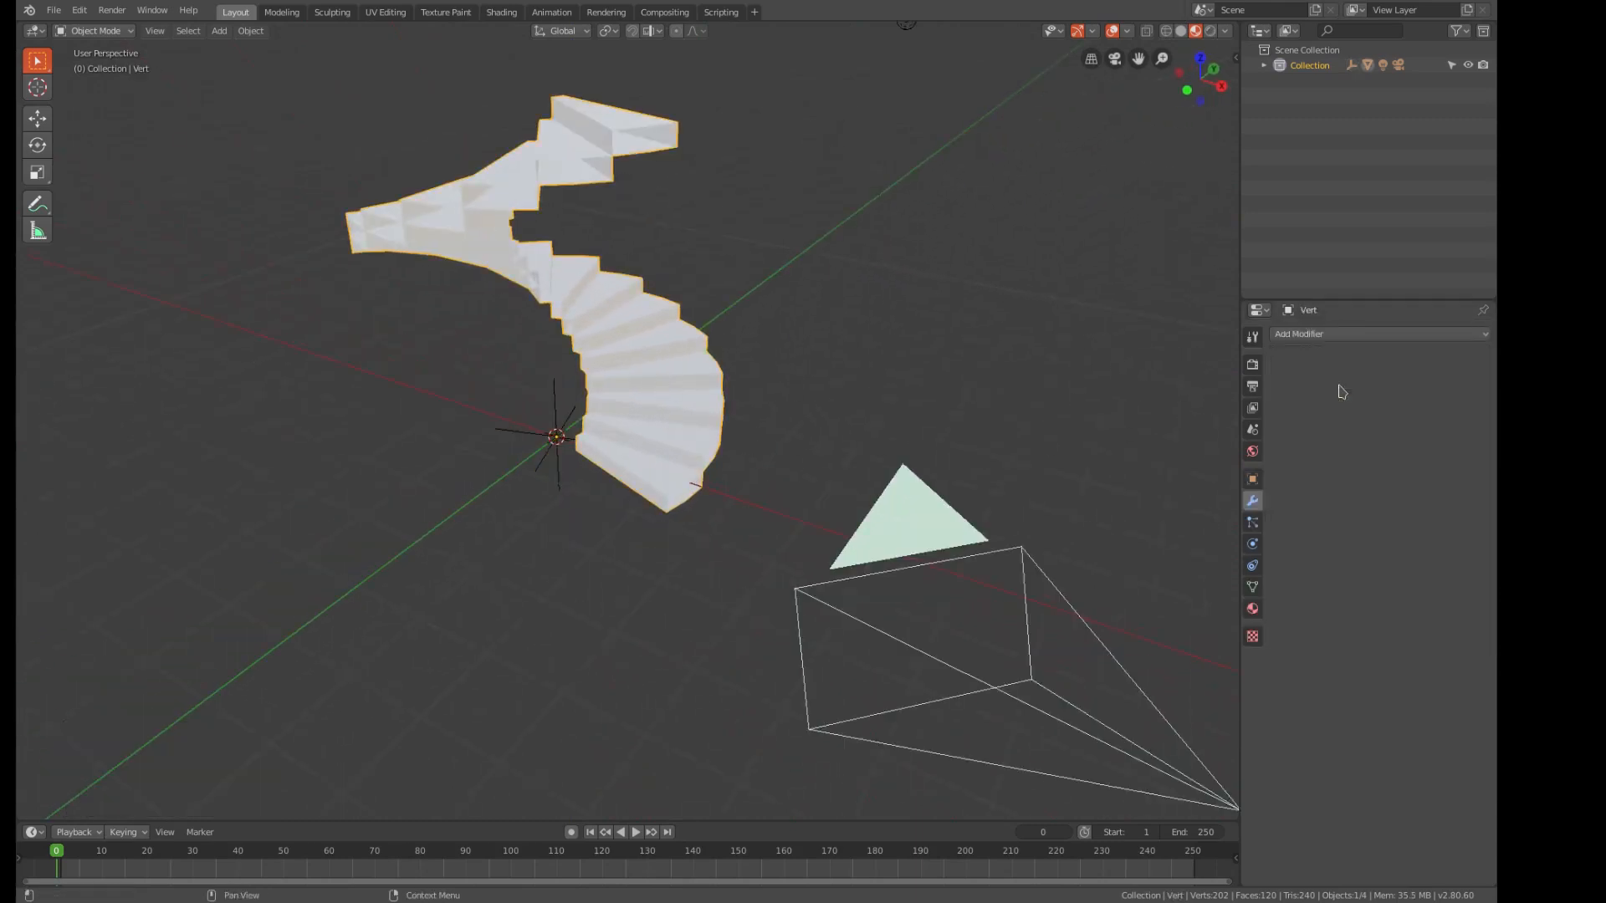
left_click(556, 400)
key("Delete")
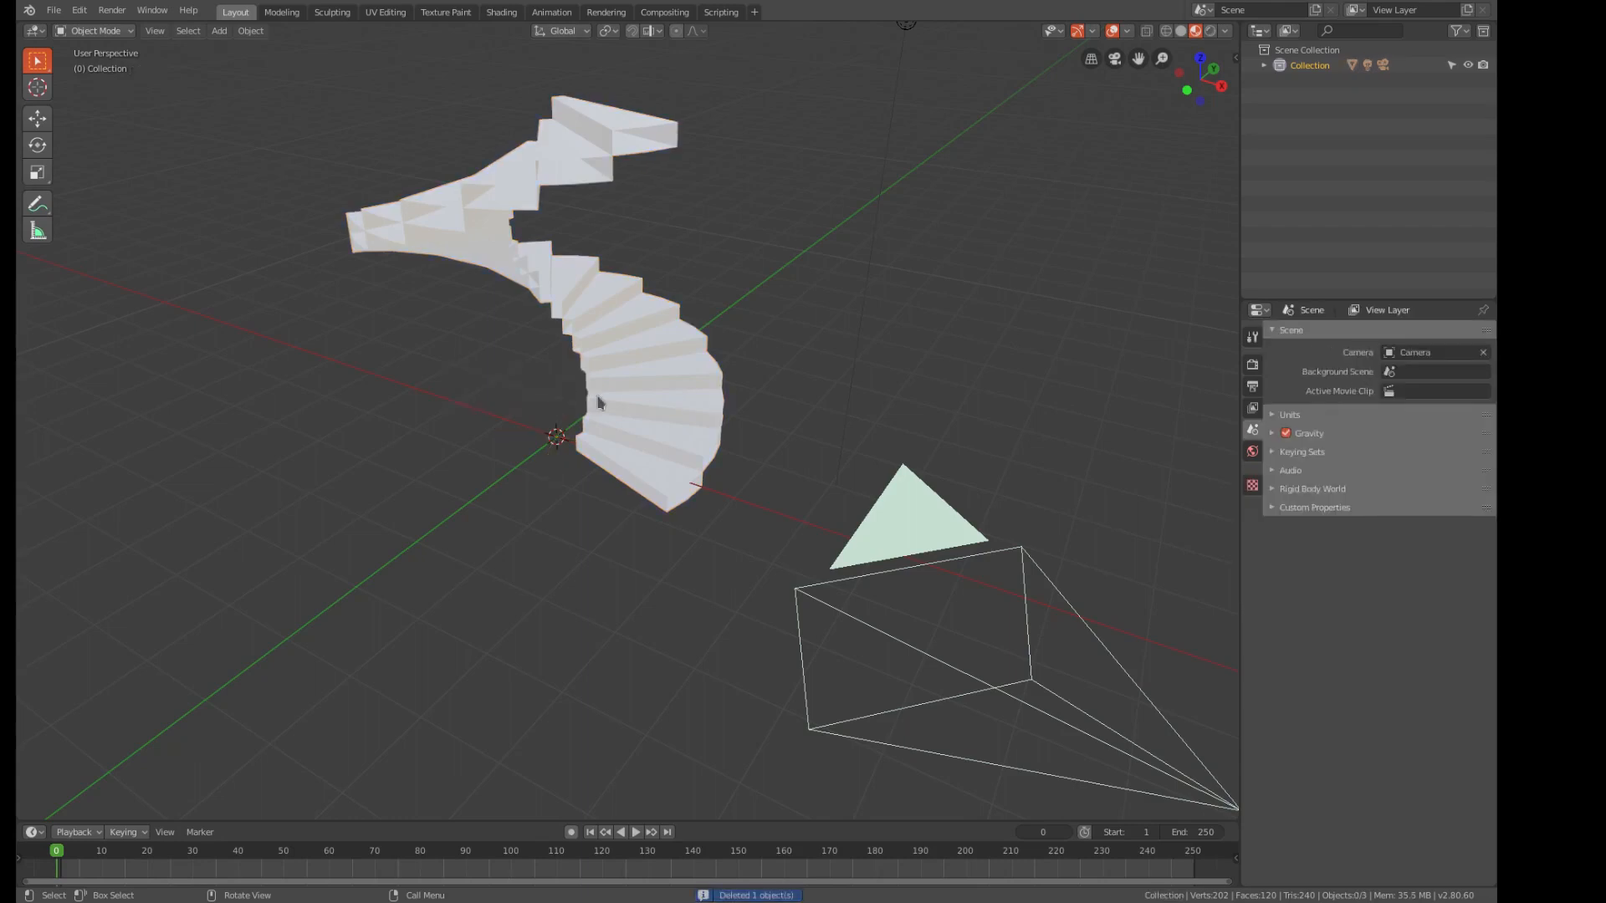
- Add a mesh cylinder at the origin, working from the front view
left_click(631, 398)
middle_click_drag(645, 401, 703, 389)
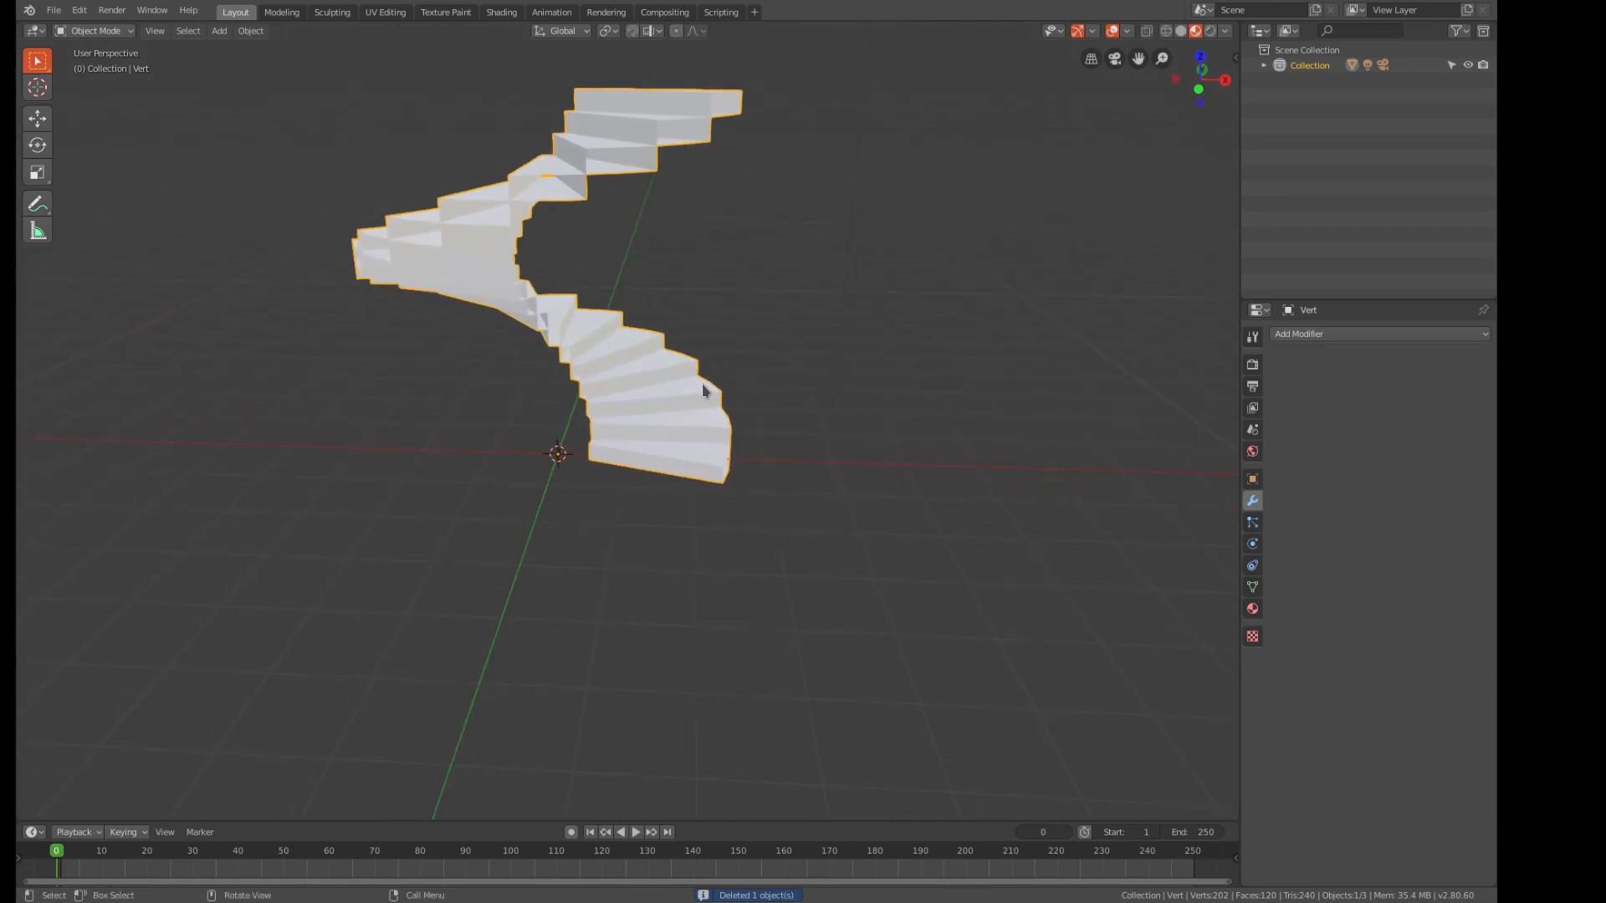
key("KP_1")
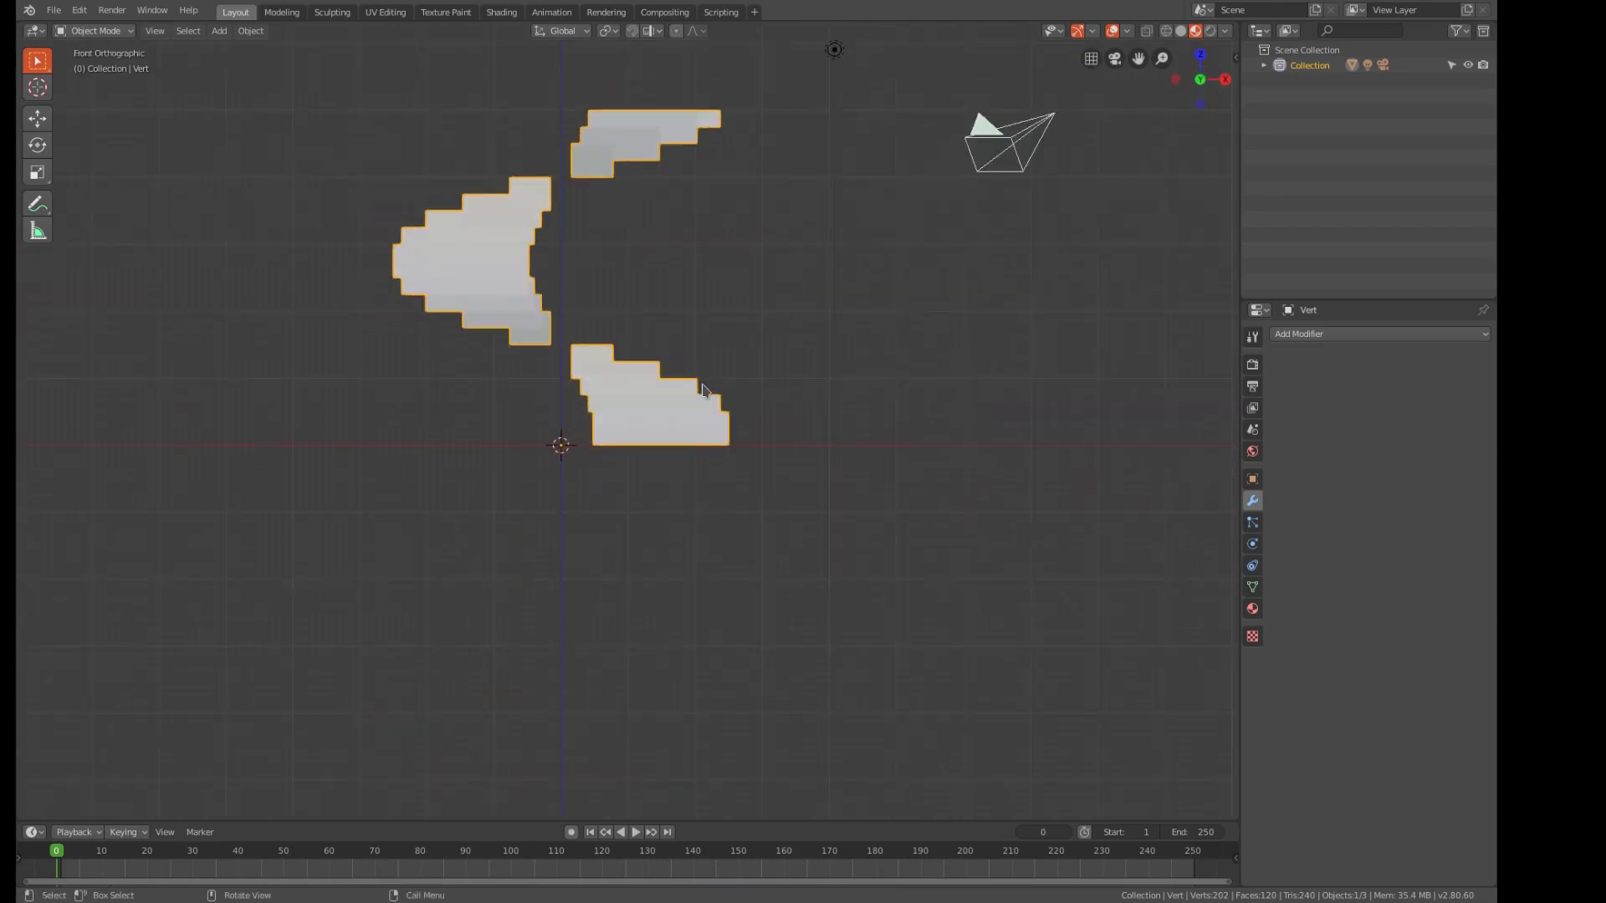
key("shift+a")
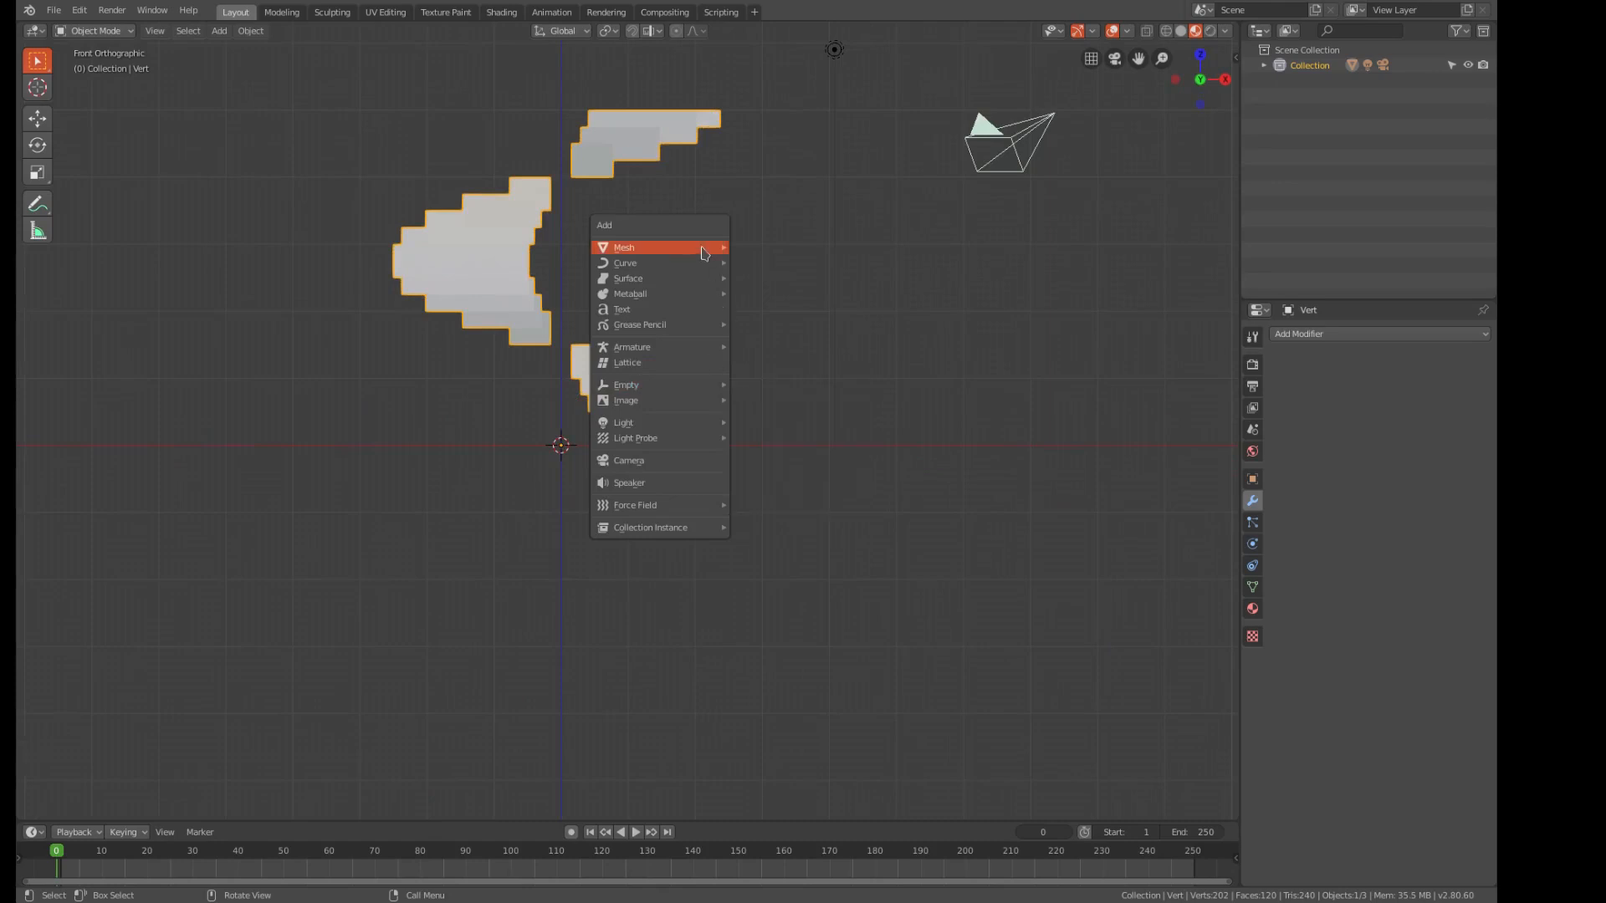
mouse_move(700, 248)
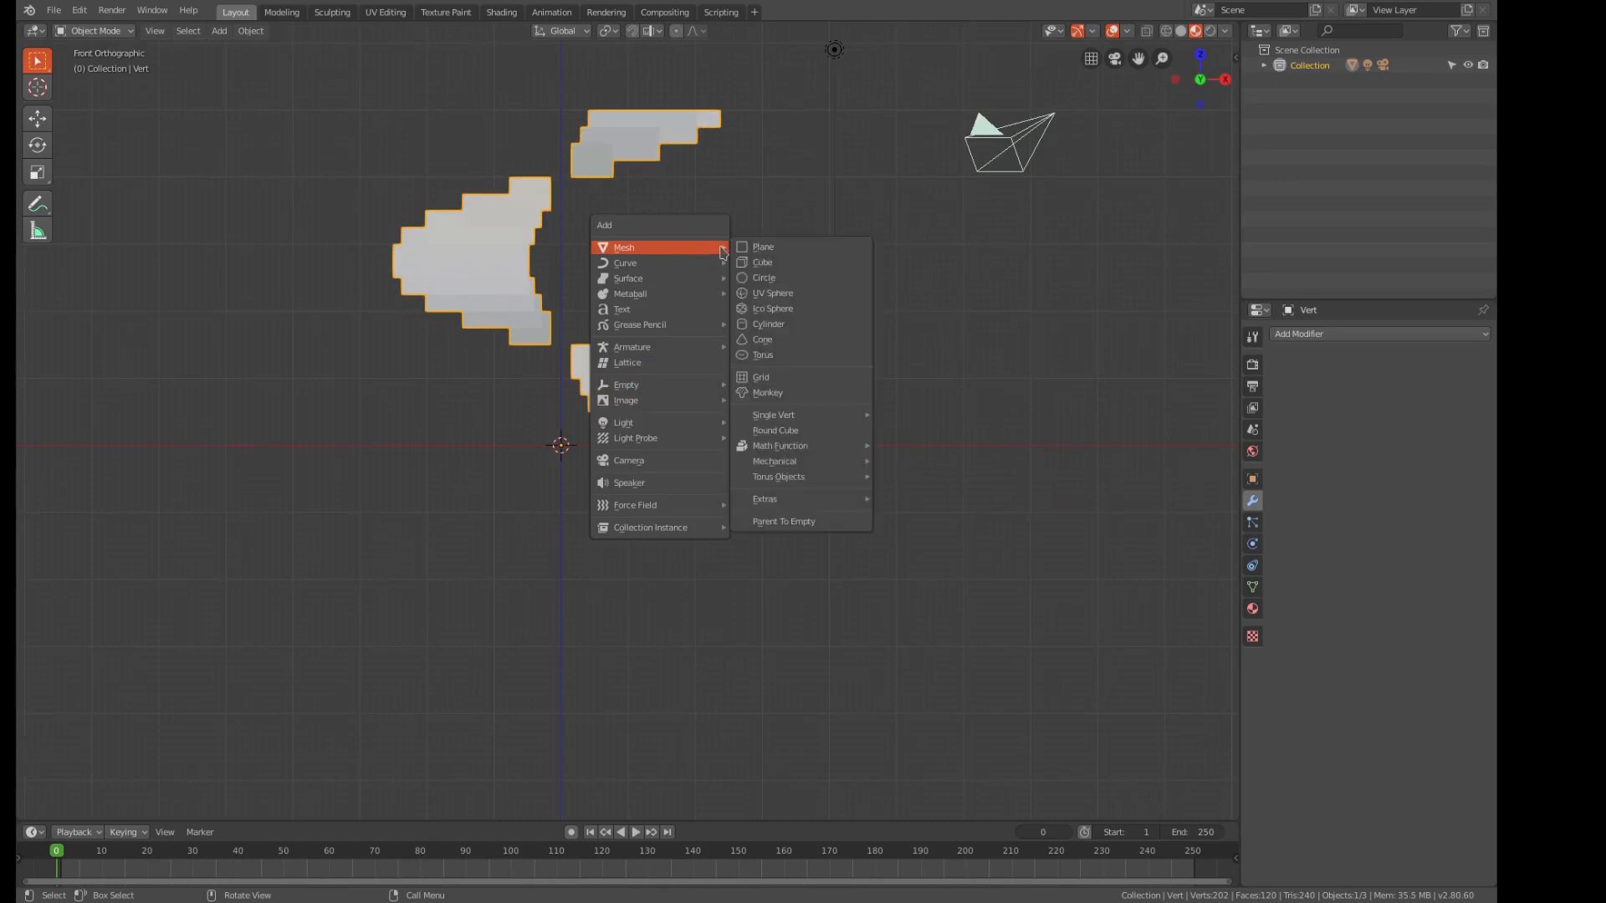
left_click(770, 324)
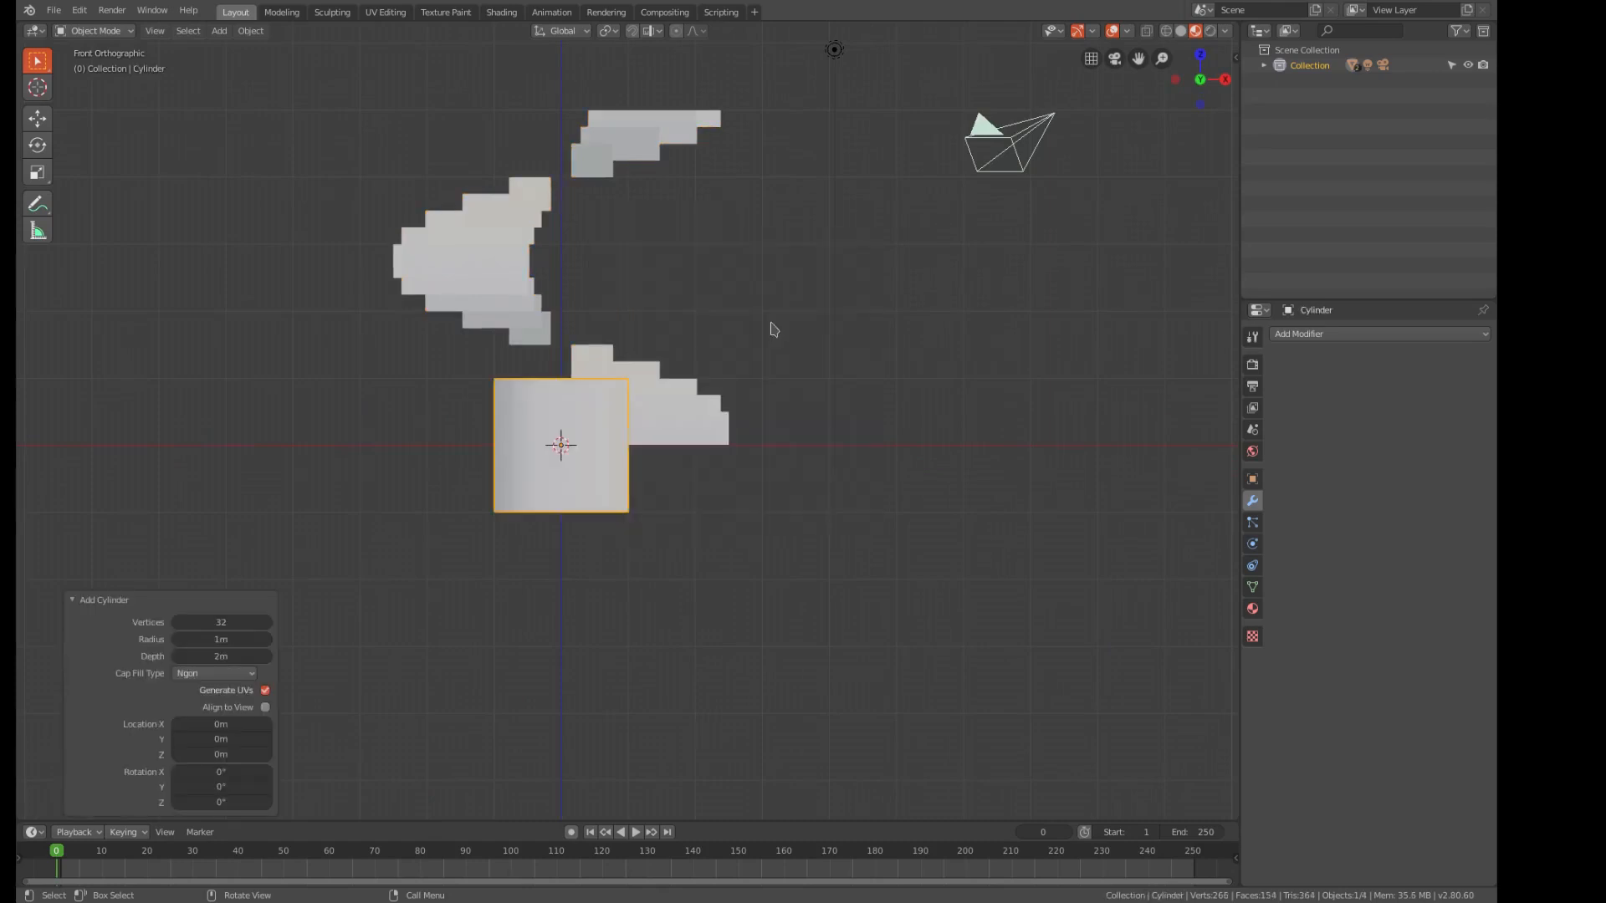
- Give the new cylinder 16 vertices, a 0.5 m radius, a 5 m depth and a cap fill type of Nothing
left_click(224, 674)
left_click(194, 691)
left_click(235, 622)
key("Tab")
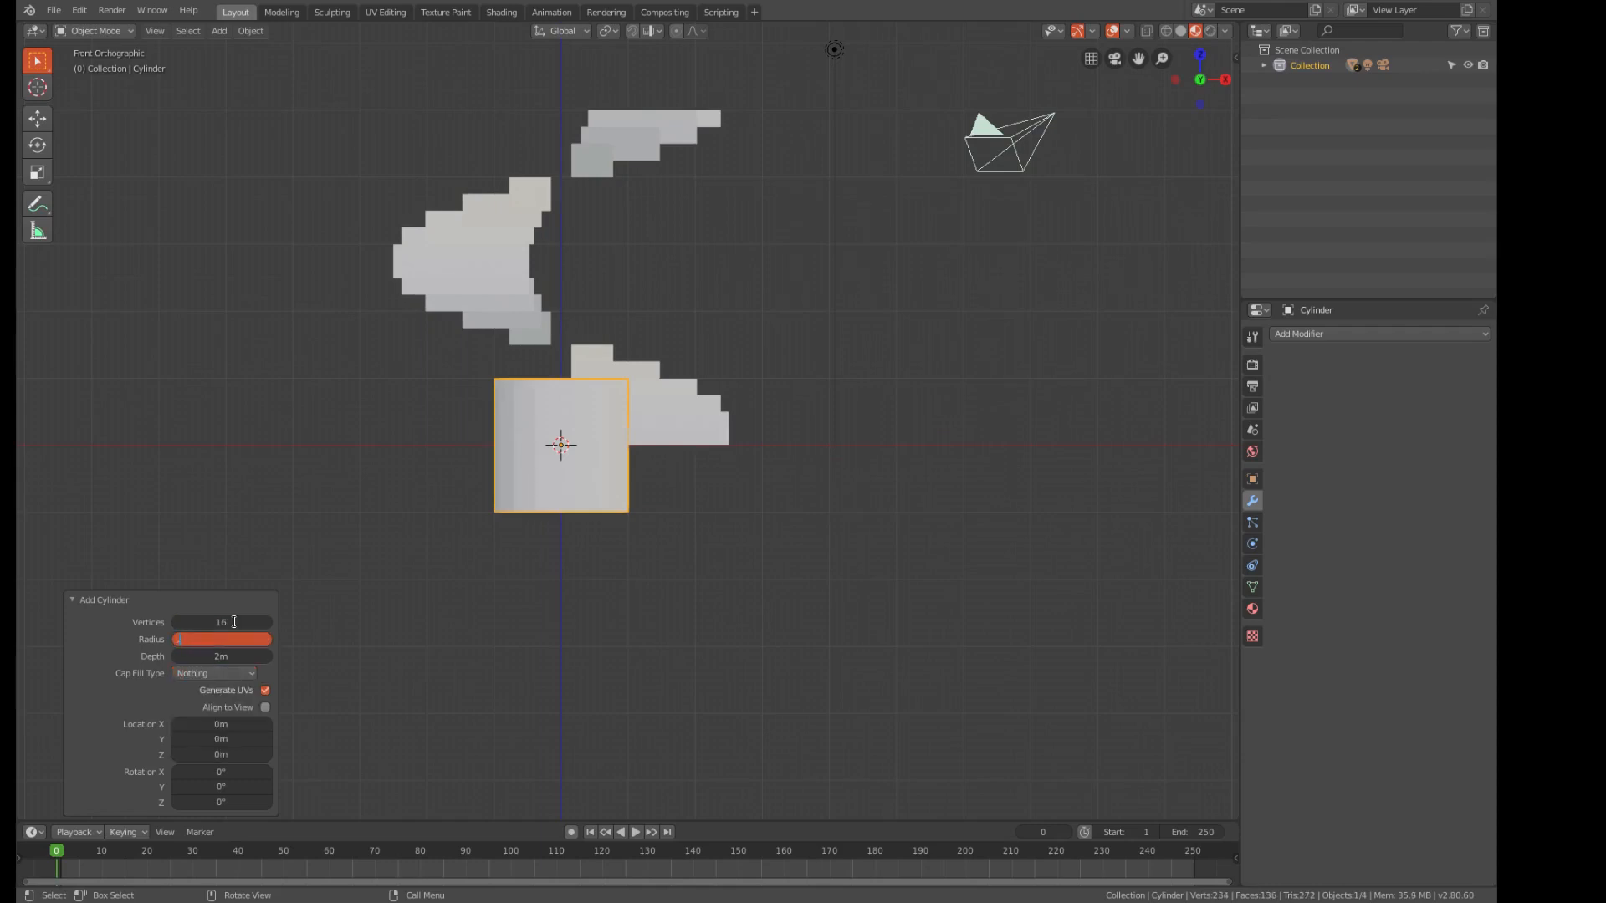
key("Tab")
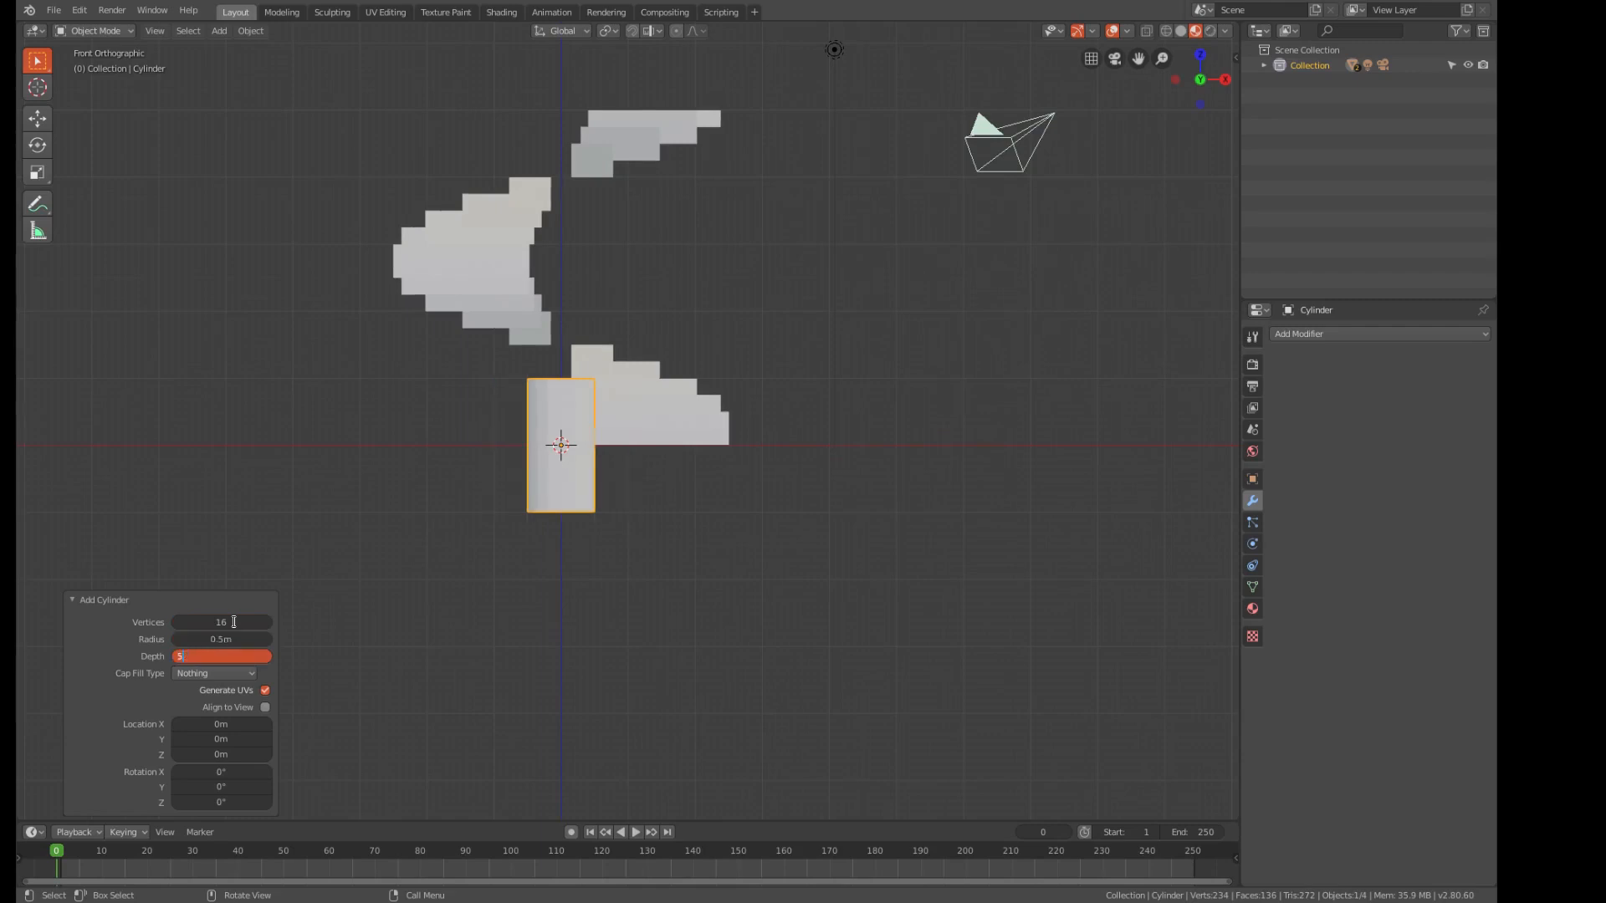
key("Return")
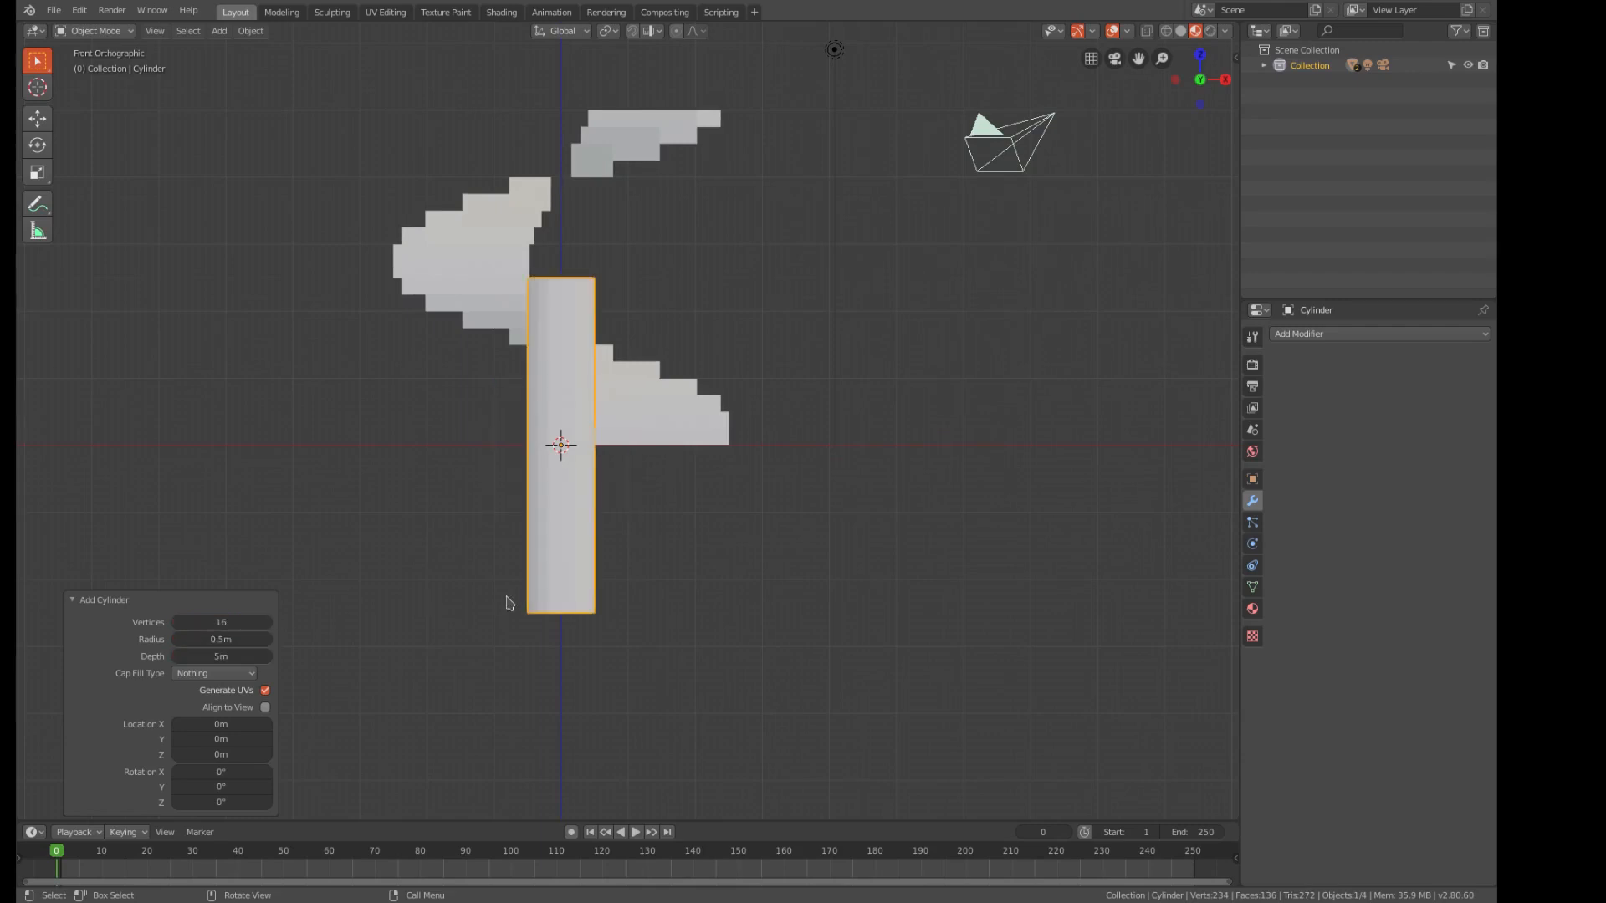
- Move the cylinder's mesh up 2.5 m along Z in Edit Mode
key("Tab")
key("g")
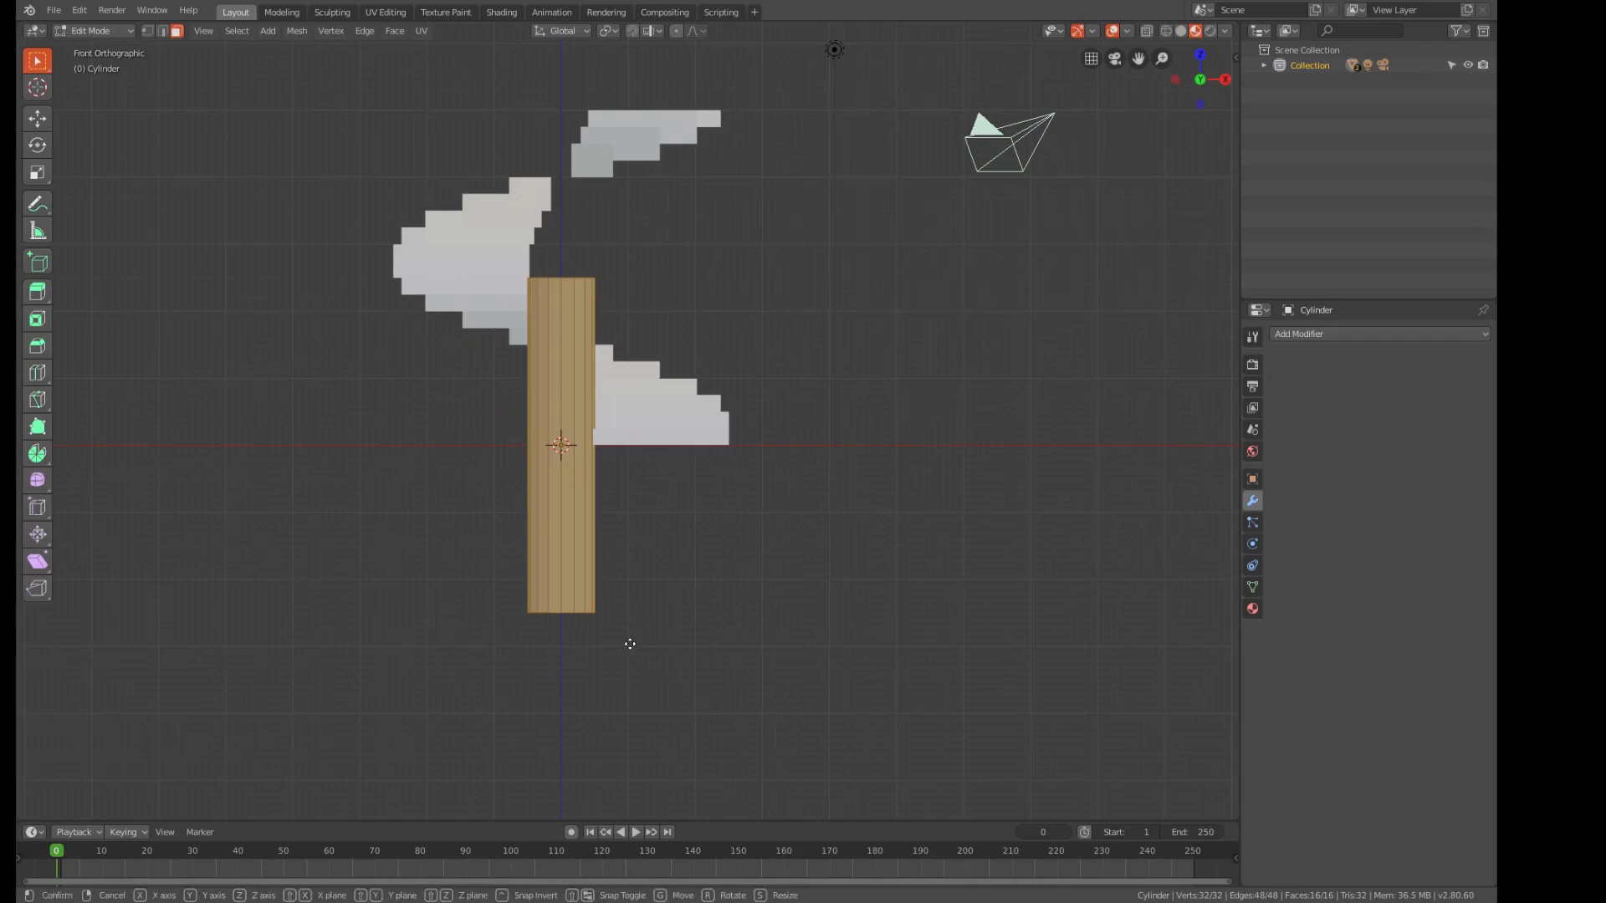
type("z2.5")
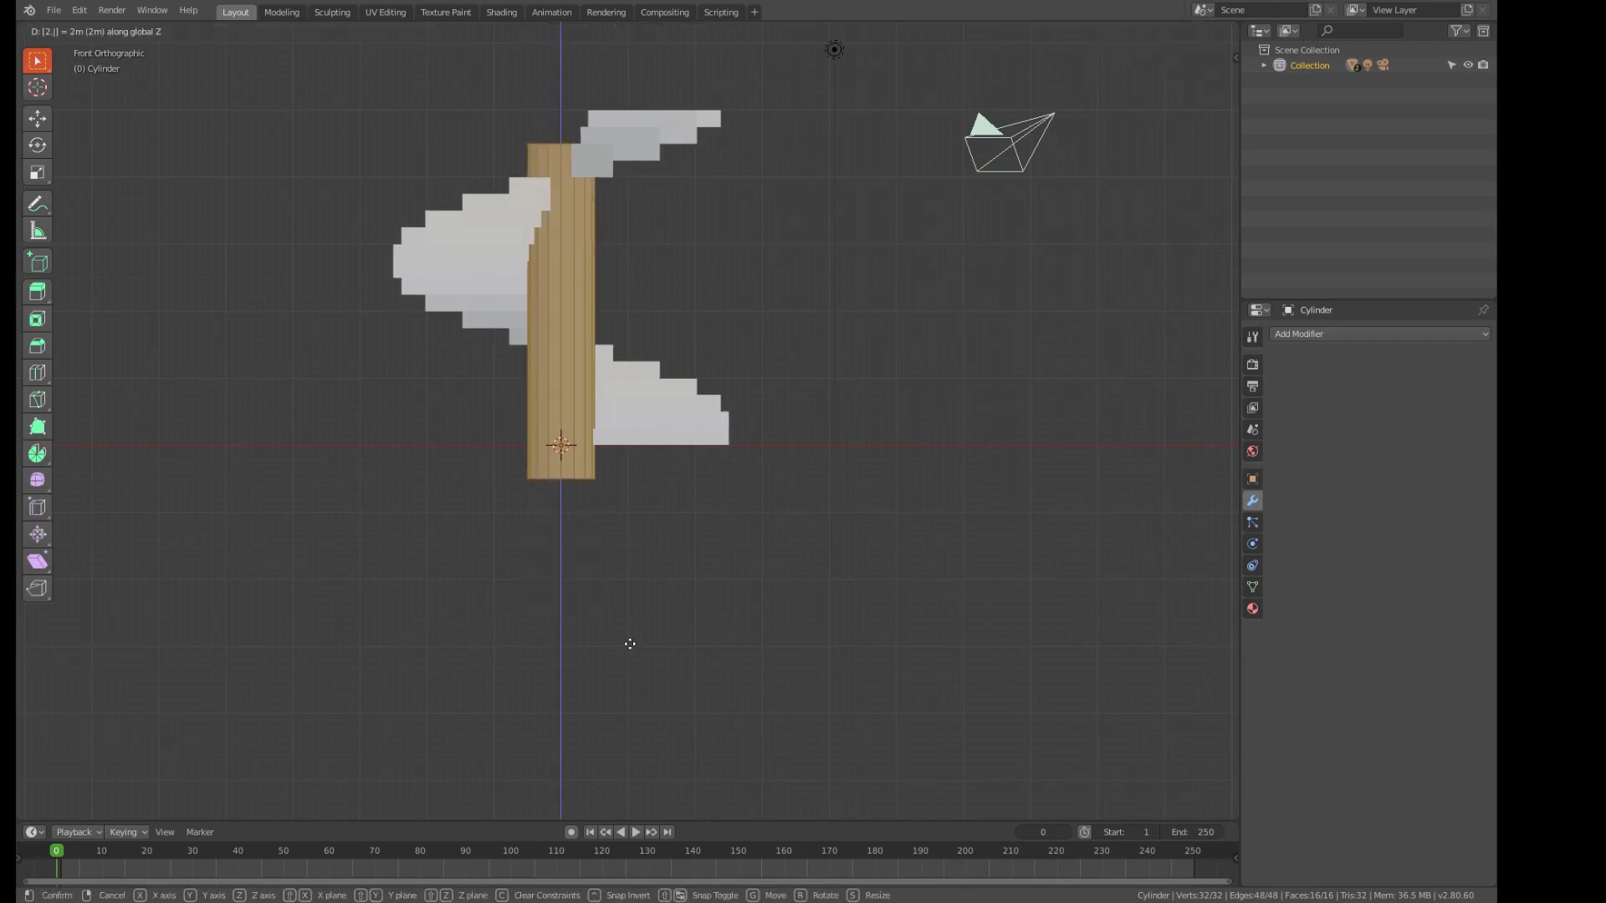
key("Return")
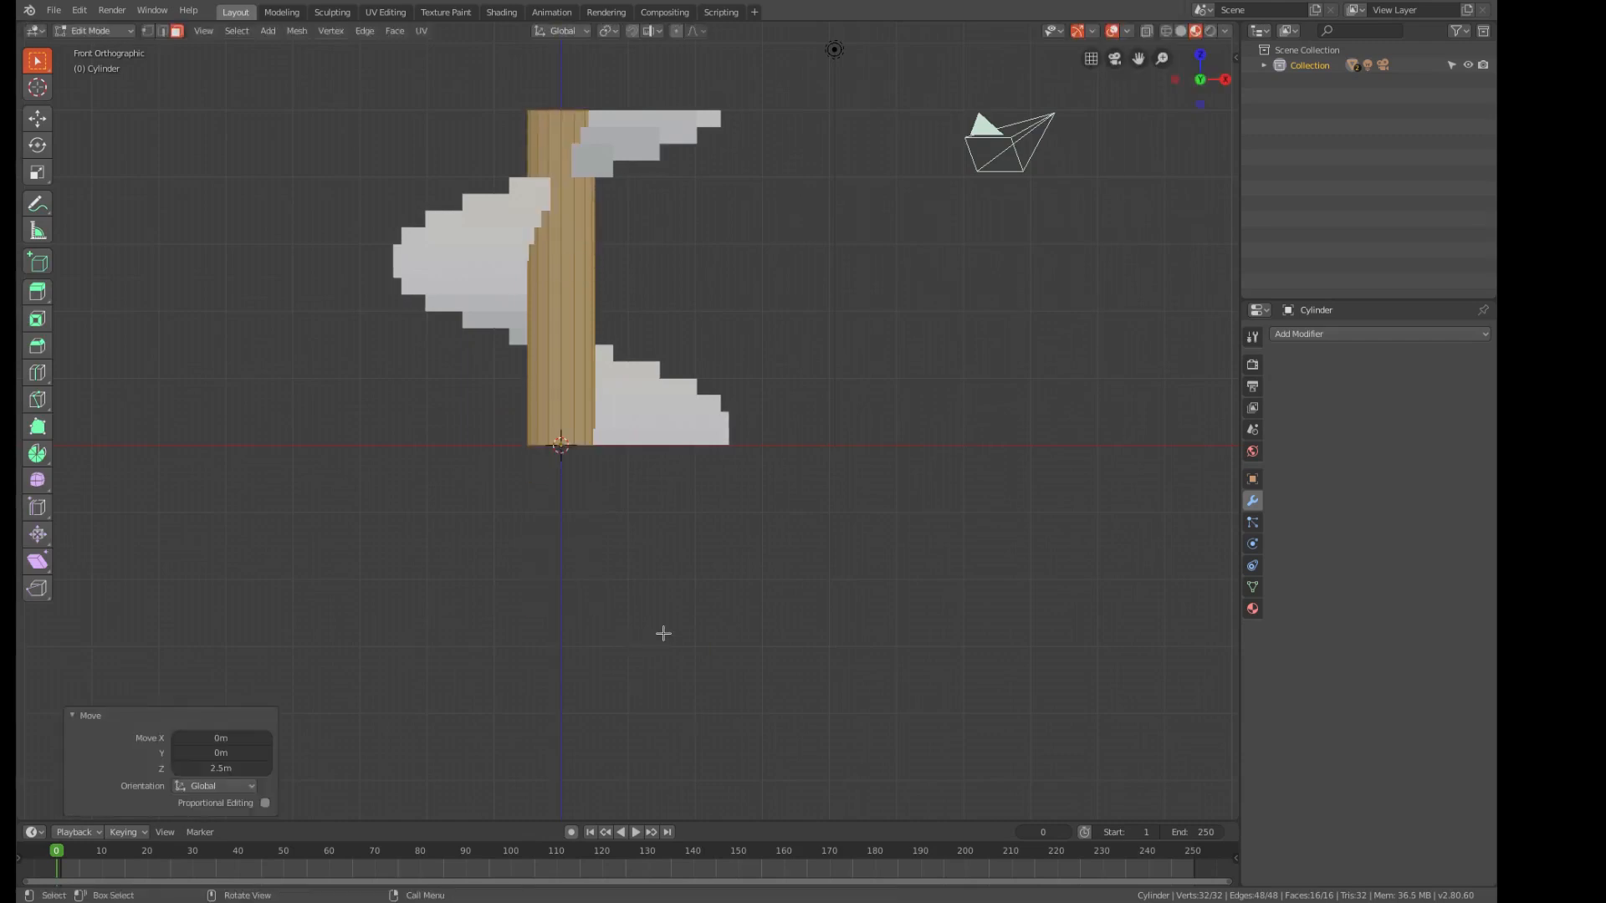
middle_click_drag(674, 602, 759, 610)
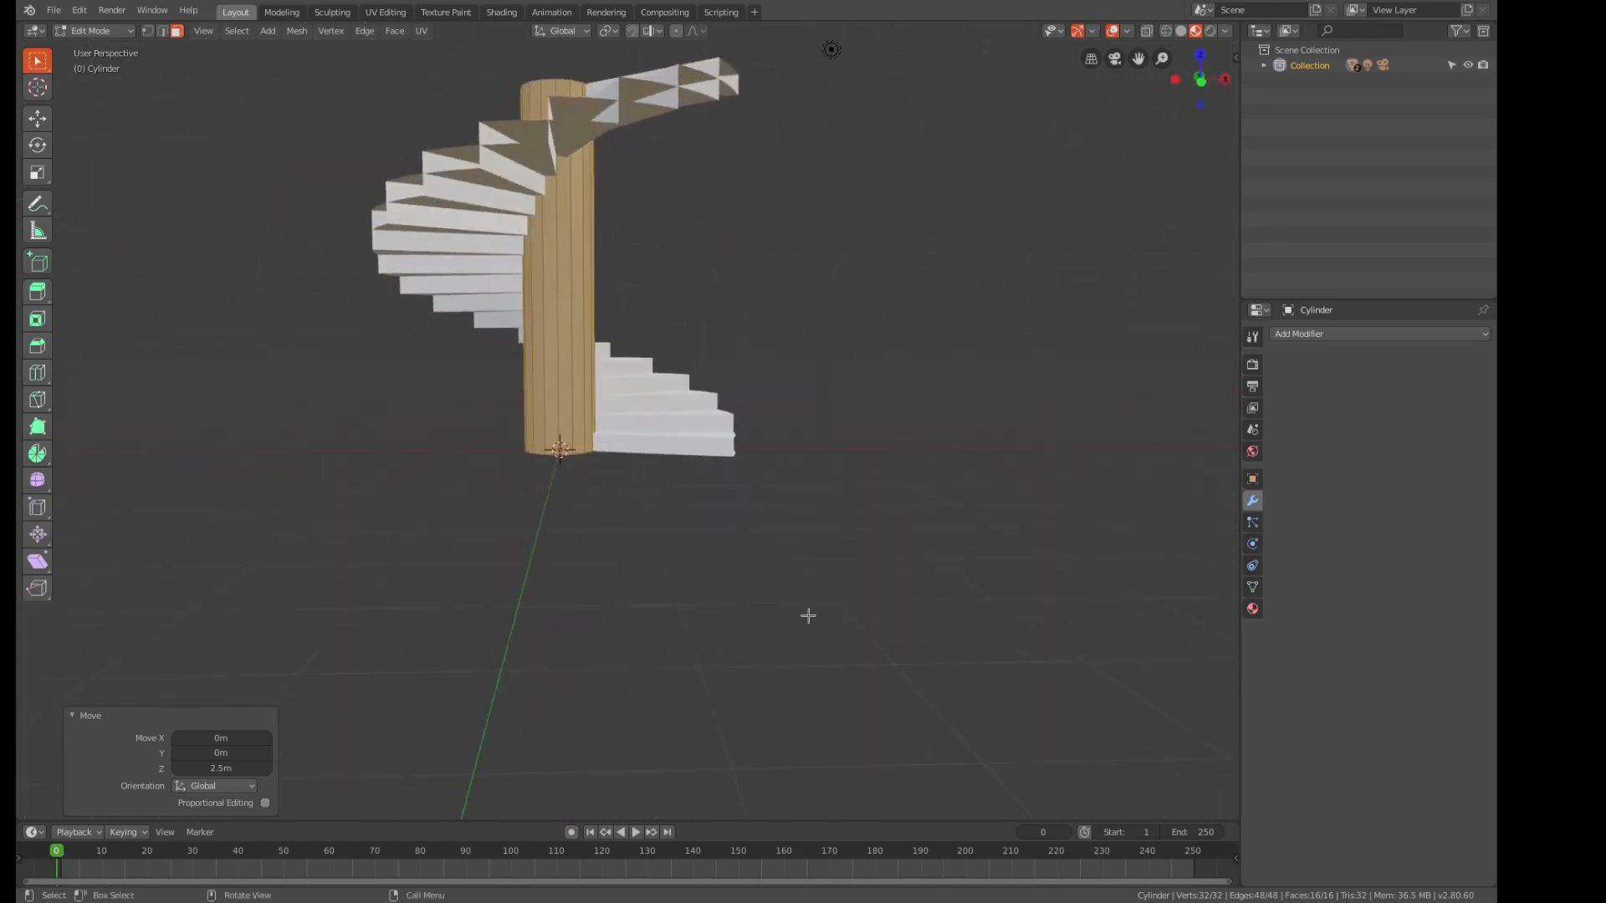
- Scale the cylinder's mesh by about 1.085 on X and Y only, and return to Object Mode
key("Tab")
key("Tab")
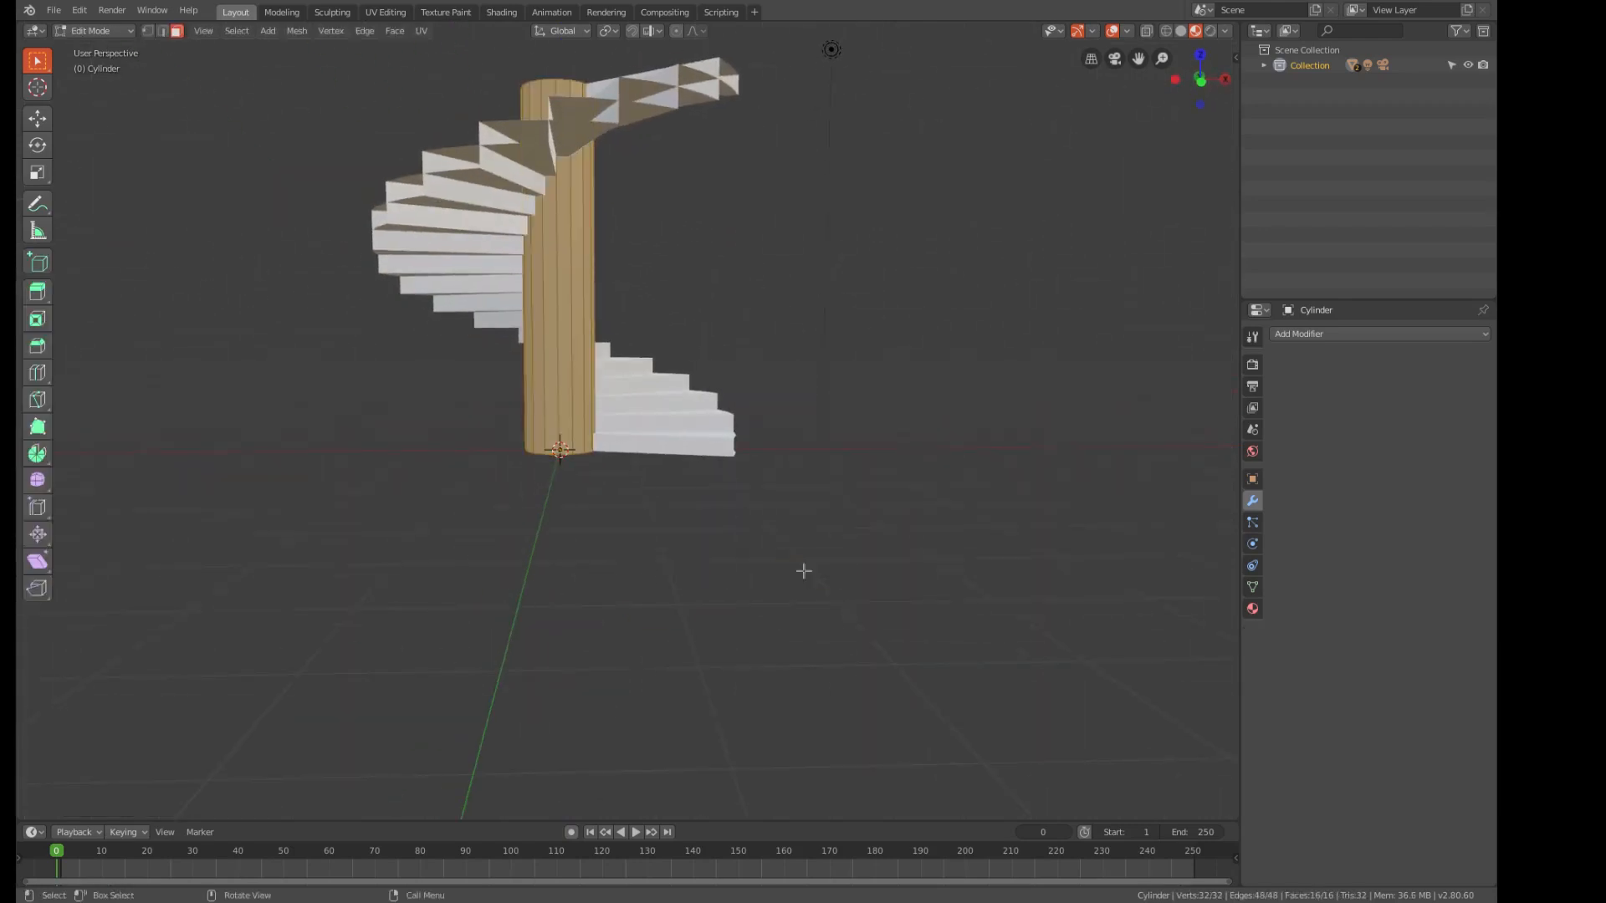
key("KP_7")
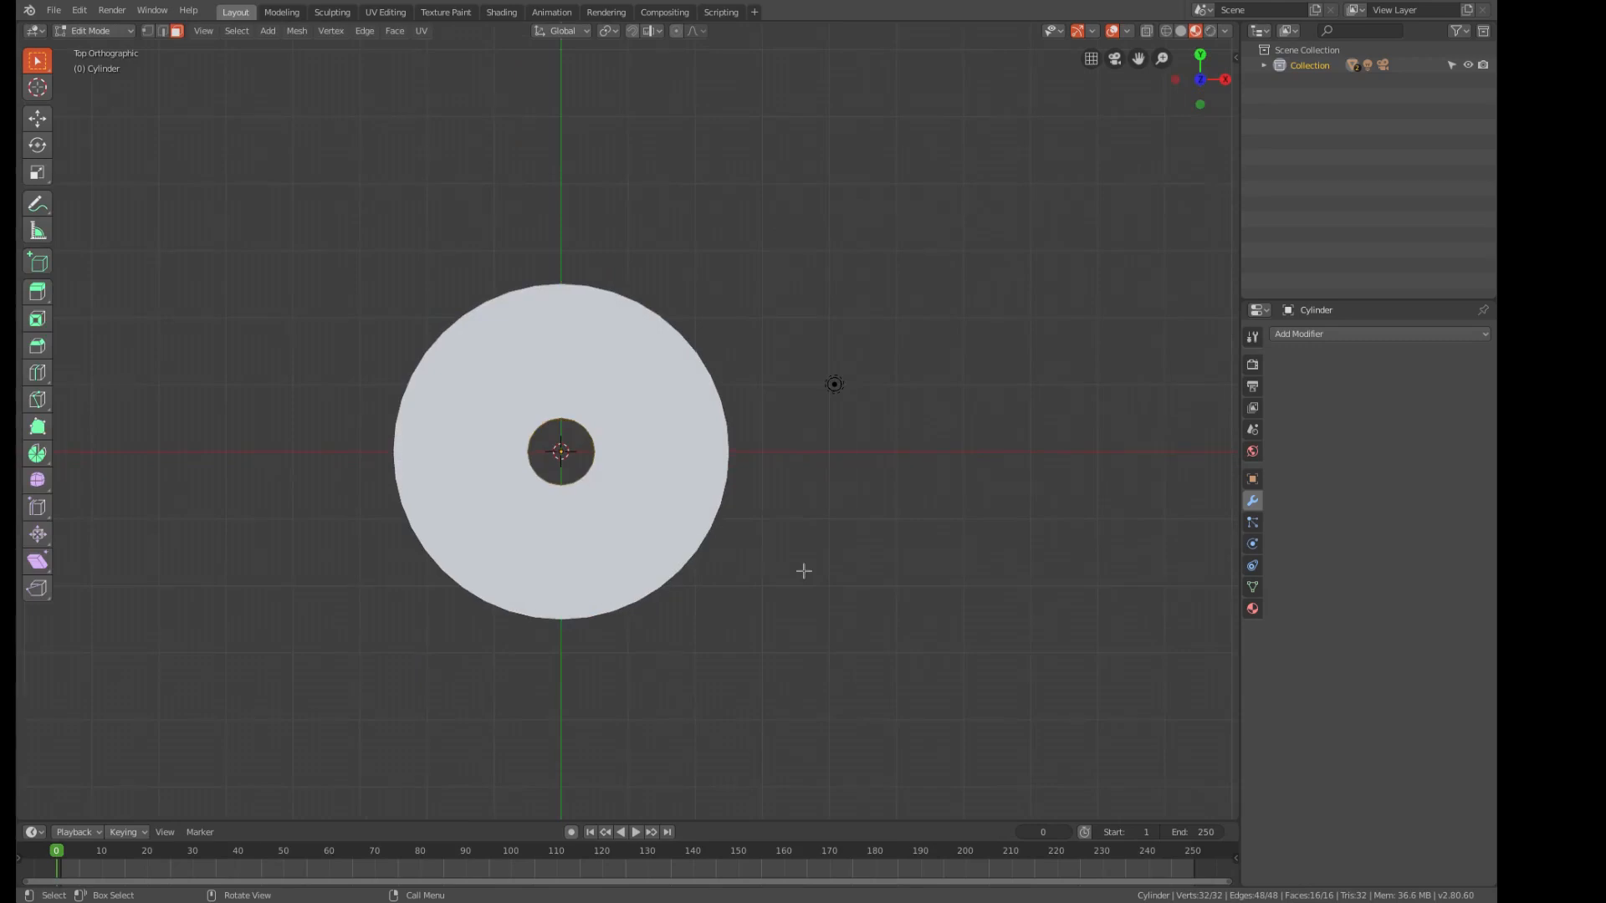
key("s")
key("shift+z")
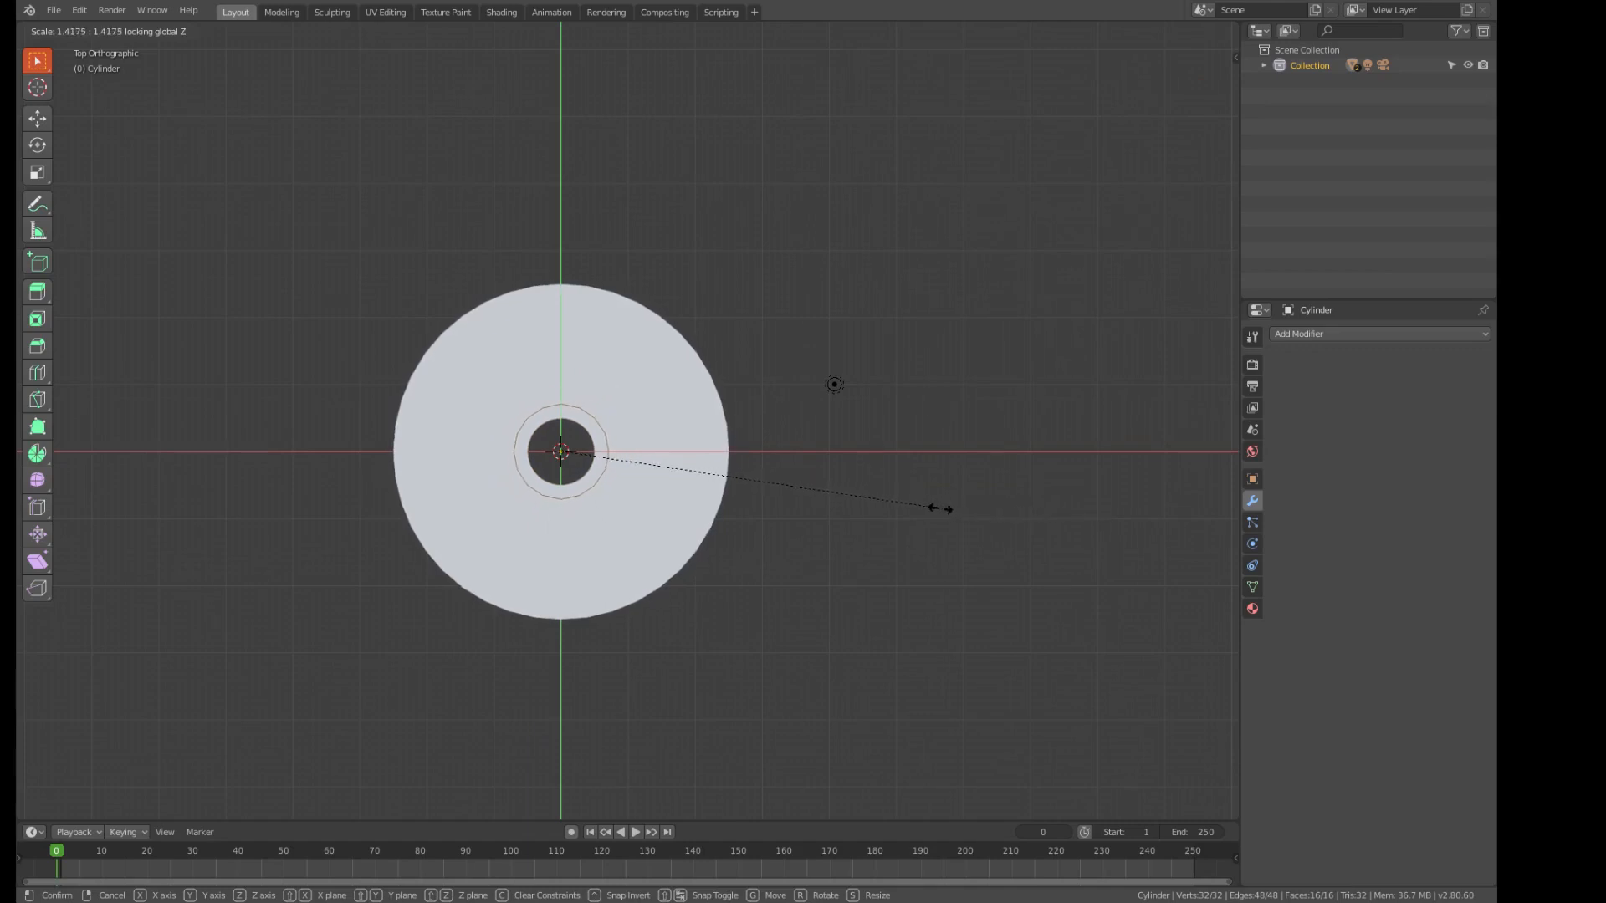
left_click(834, 486)
middle_click_drag(836, 555, 835, 405)
key("KP_1")
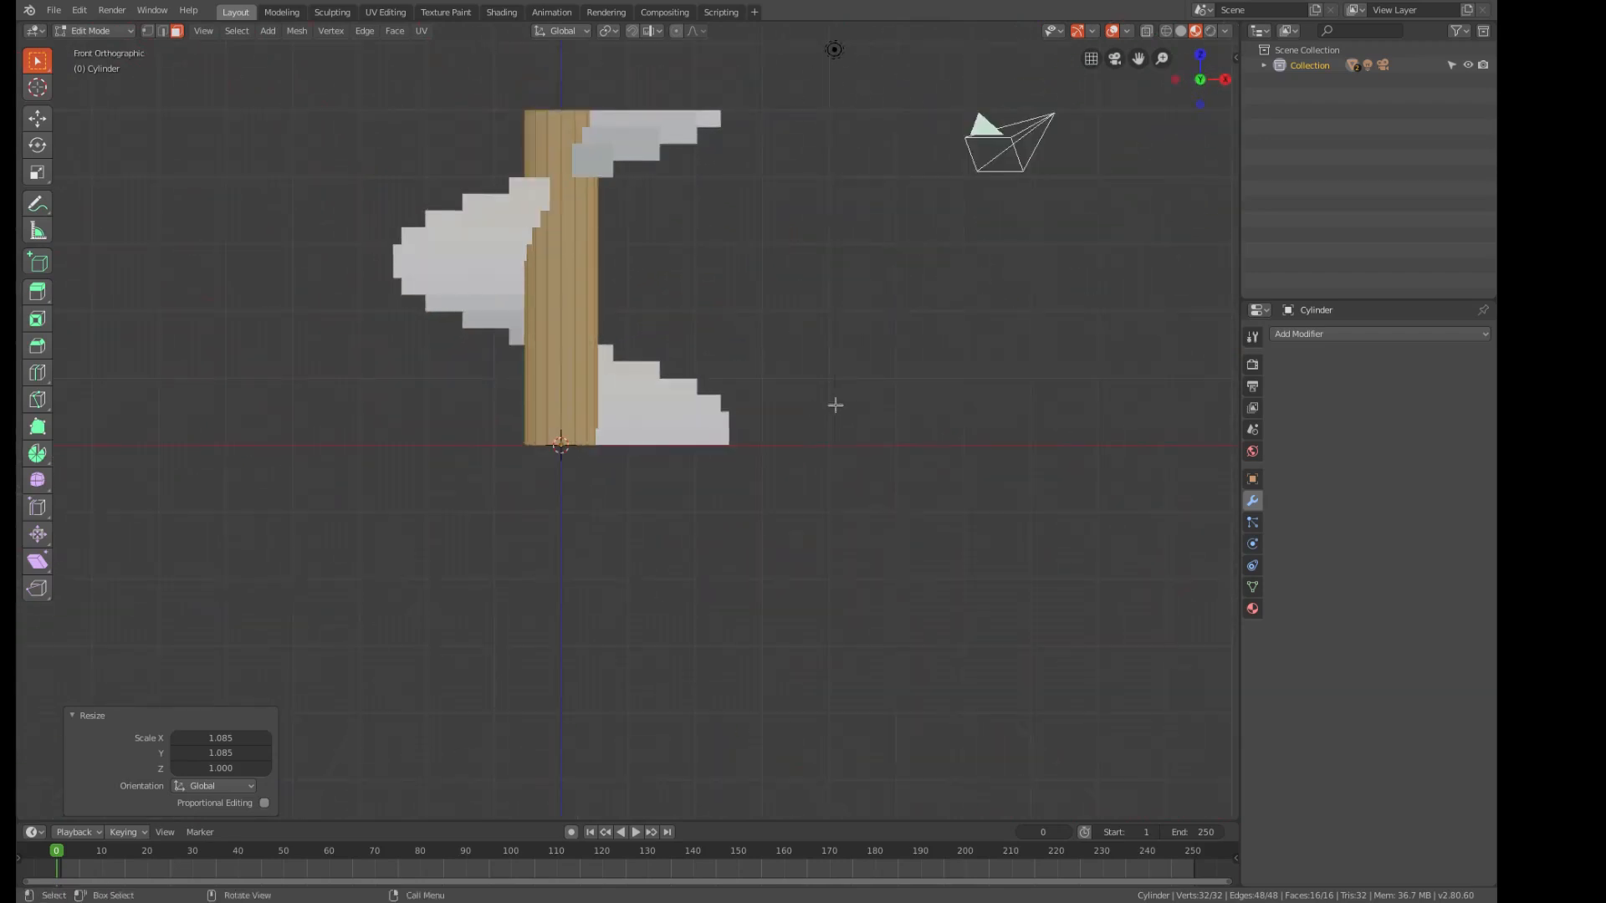
key("Tab")
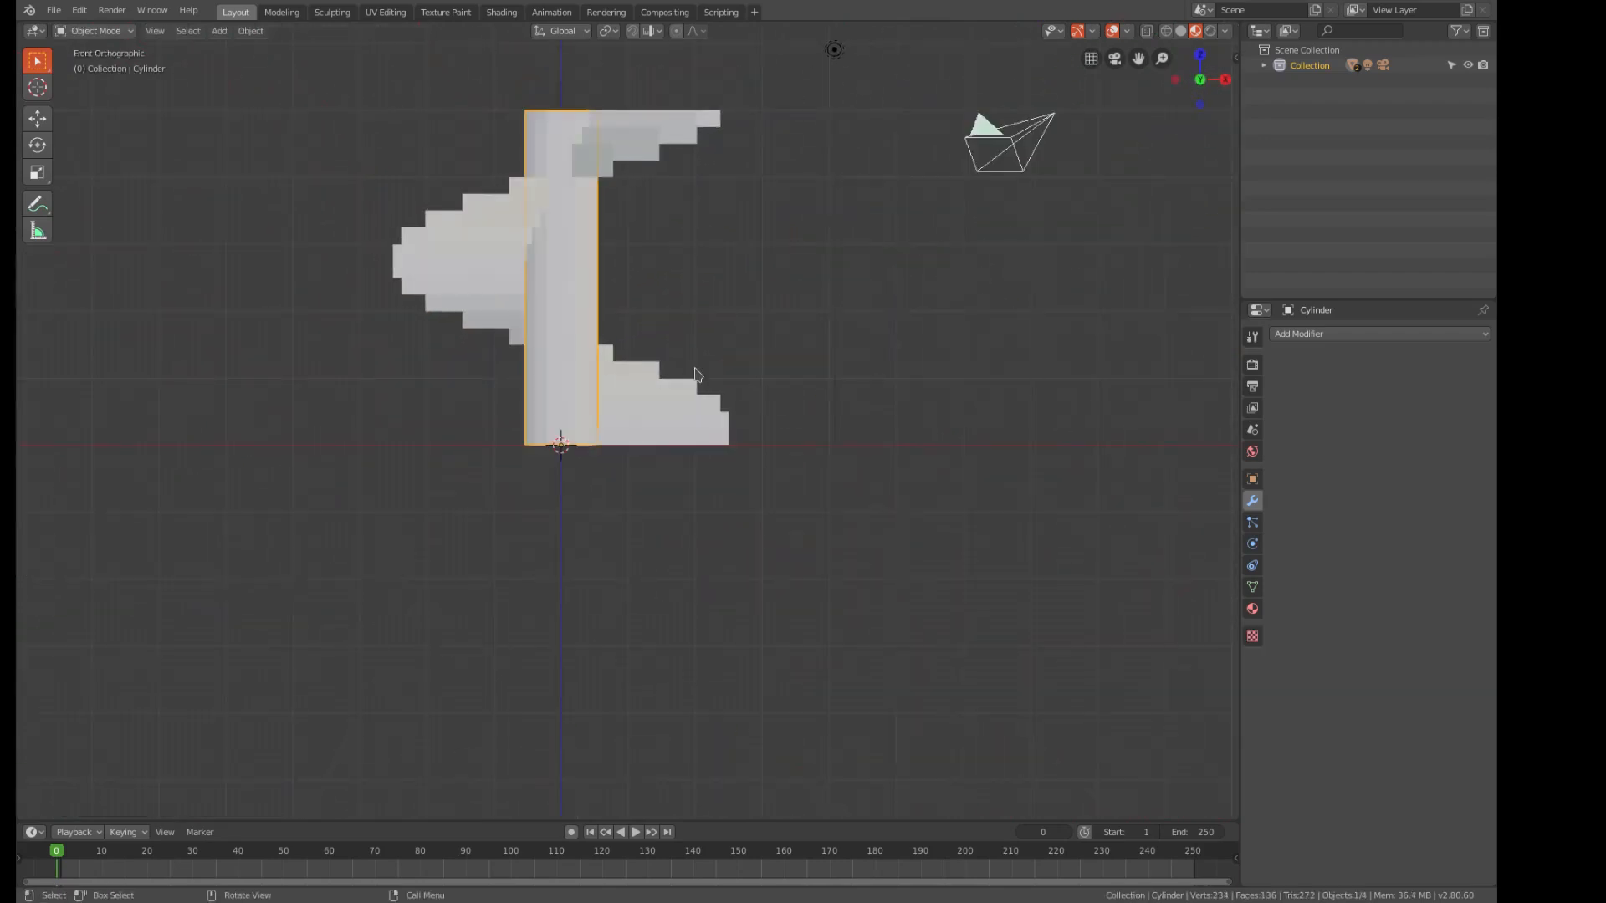
- Join the central cylinder to the staircase so they form one object
right_click(577, 322)
left_click(573, 315)
middle_click_drag(632, 374, 643, 410)
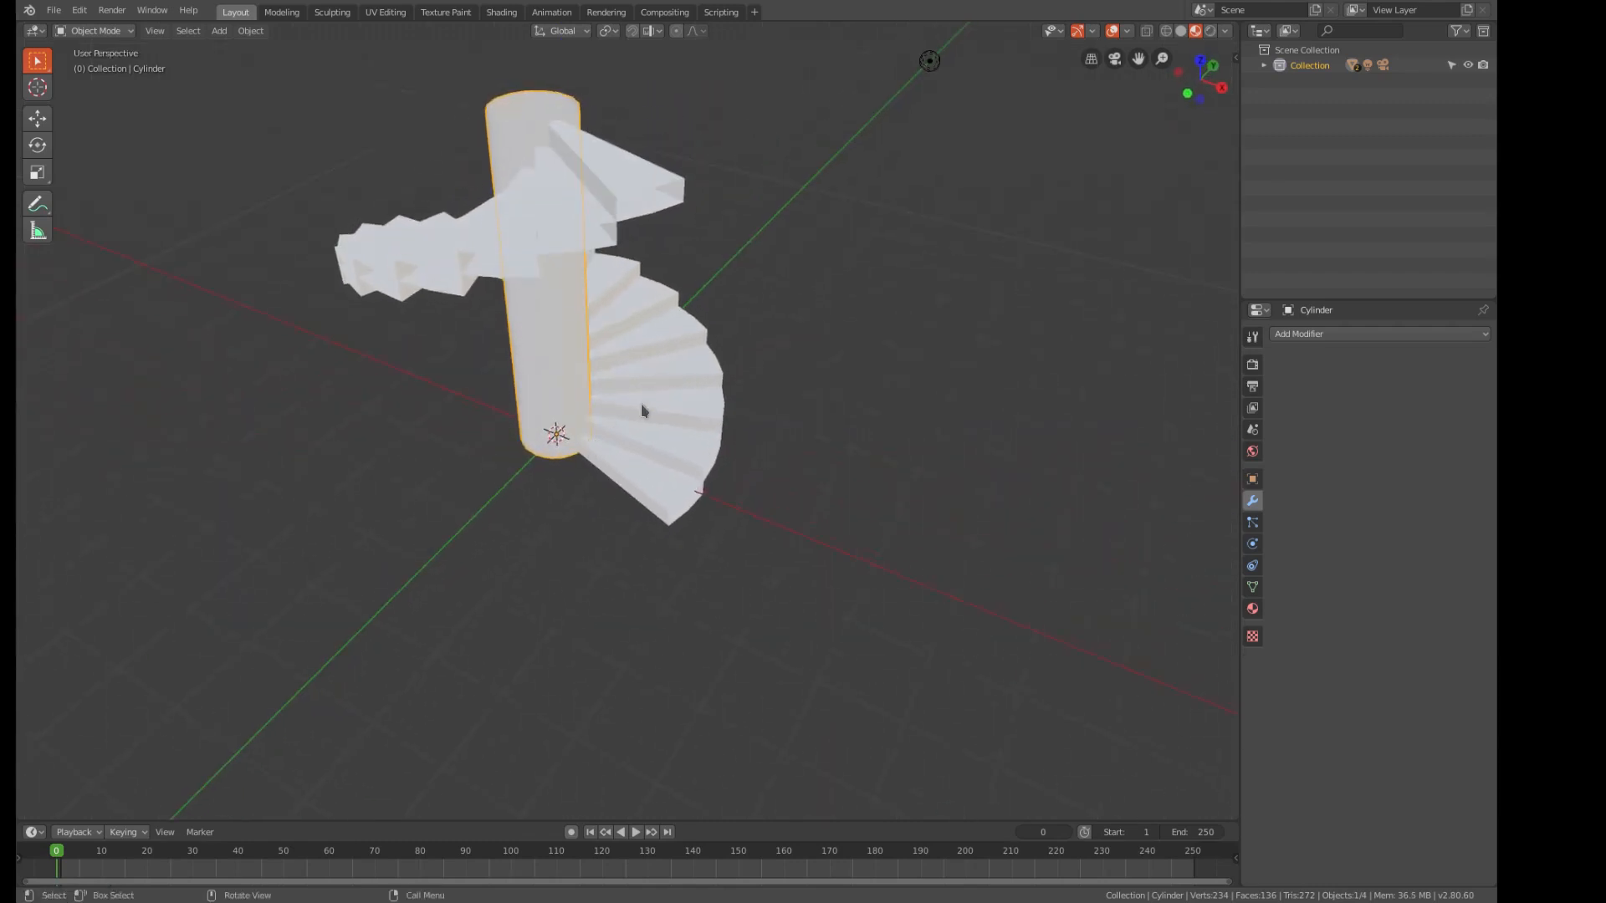
left_click(666, 405, "shift")
key("ctrl+j")
- Rename the joined staircase object to "steps"
left_click(1252, 478)
left_click(1330, 334)
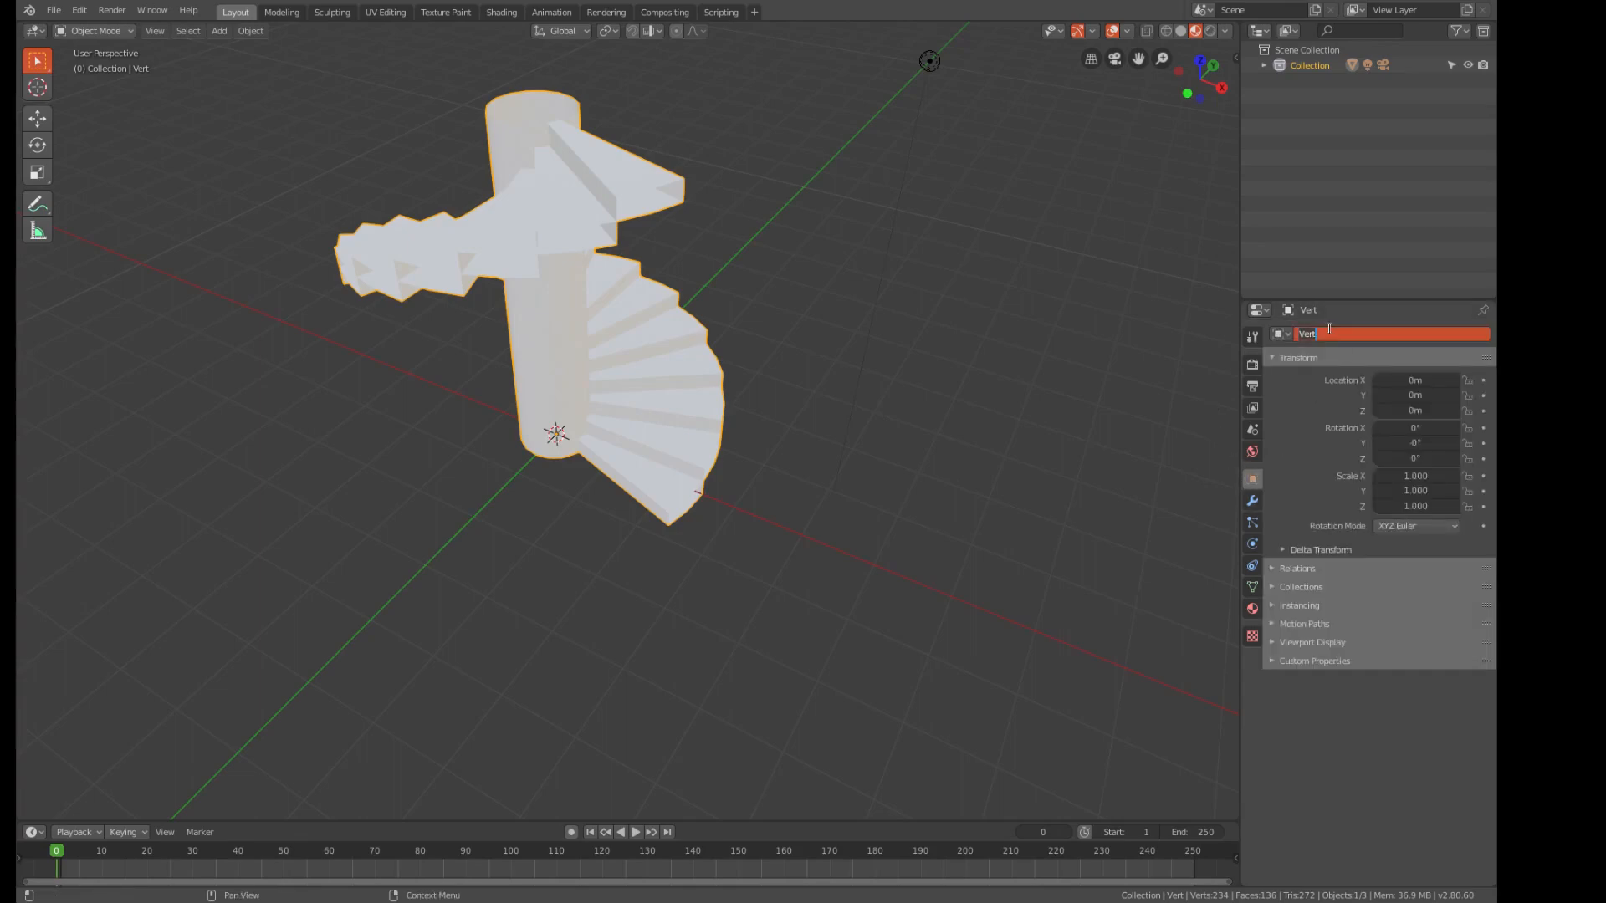
type("steps")
key("Return")
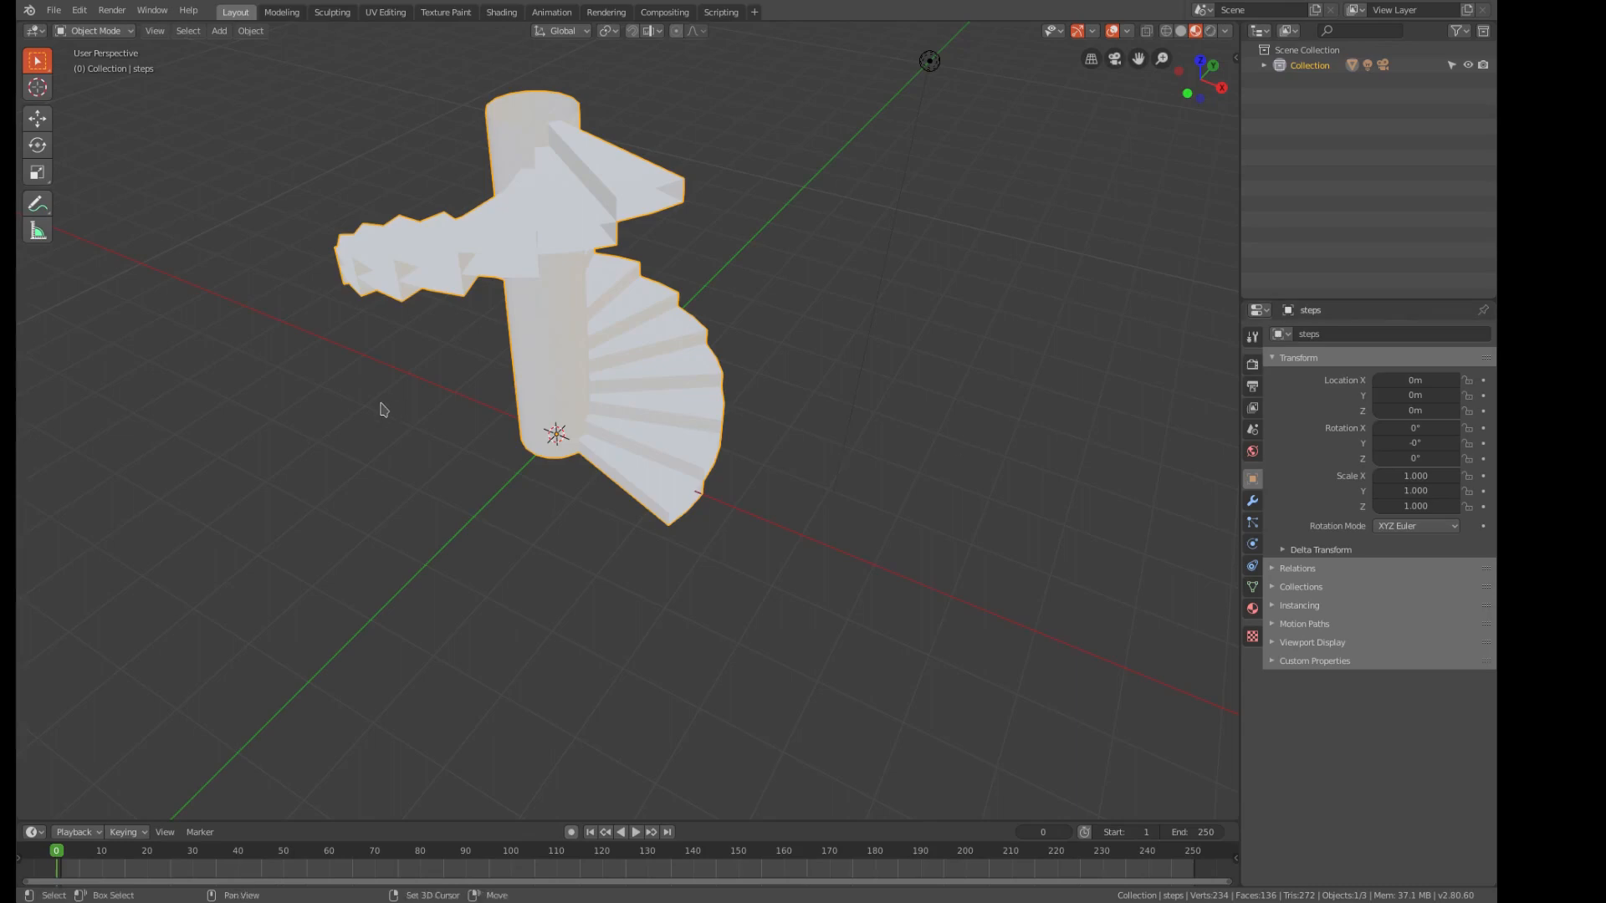
- Add a 16-vertex cylinder without caps, with a radius of 3 m and a depth of 5 m, around the staircase
key("shift+a")
mouse_move(383, 409)
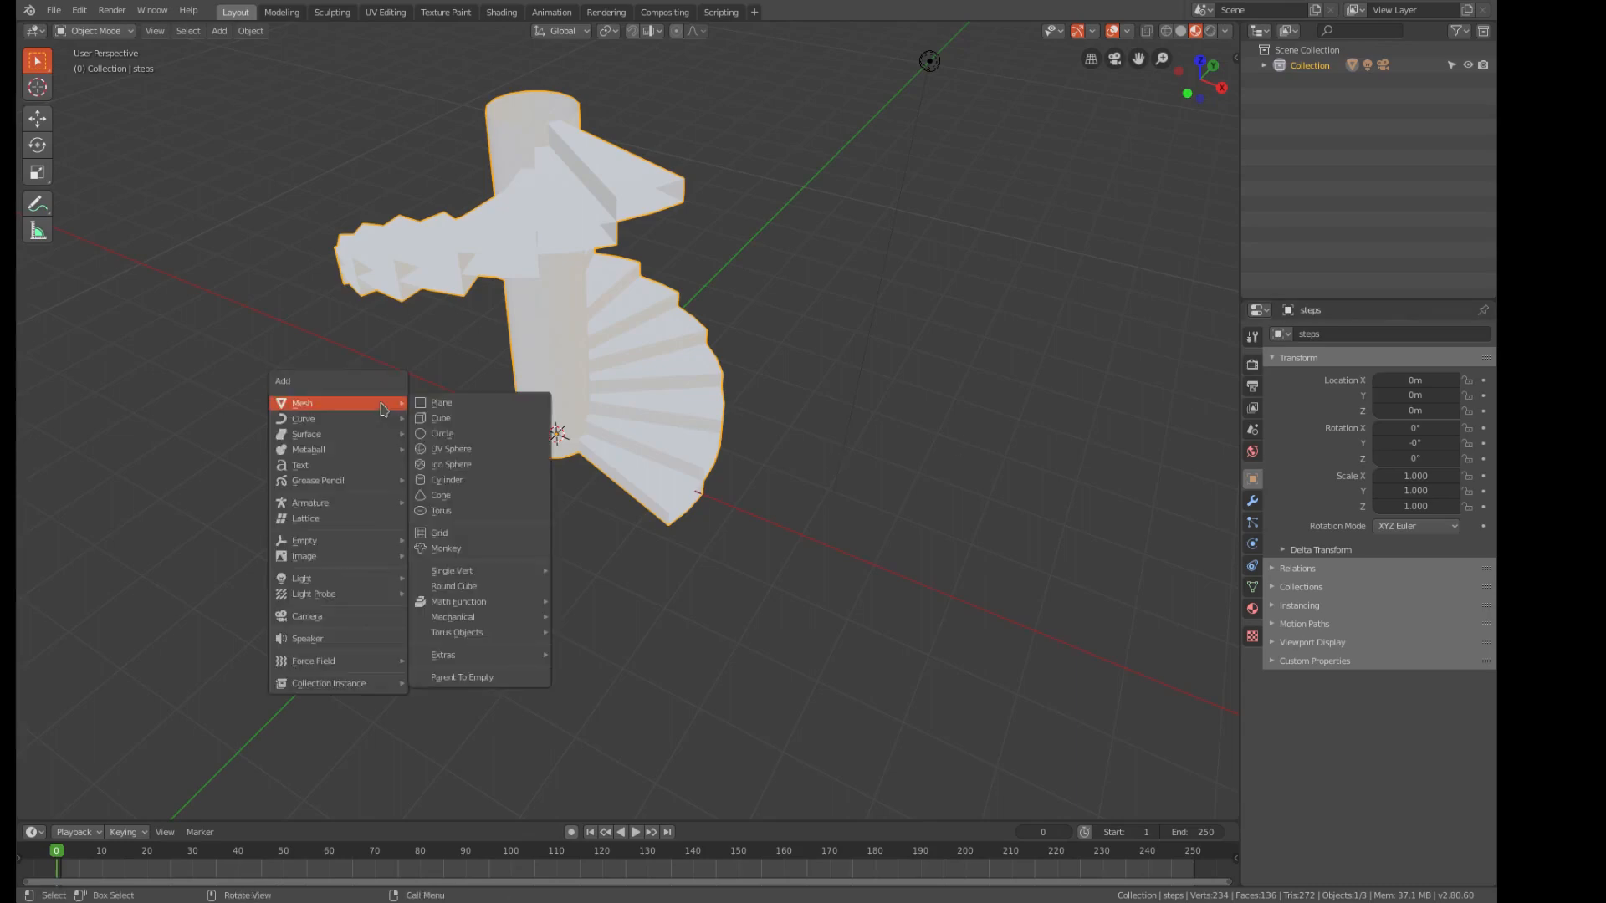
left_click(436, 480)
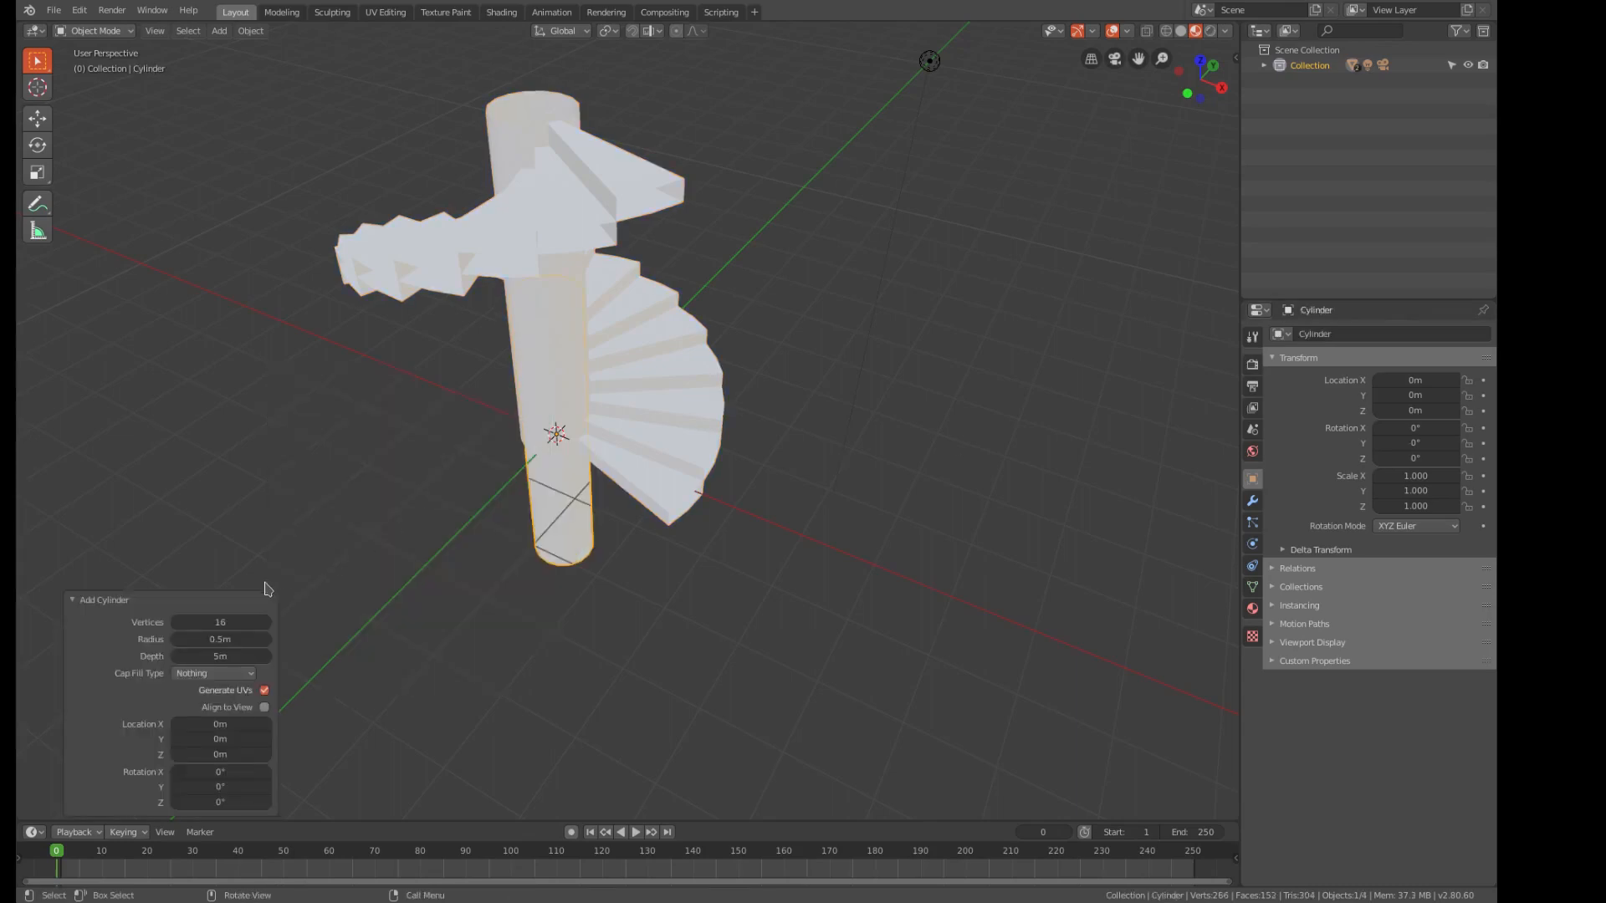
left_click(221, 641)
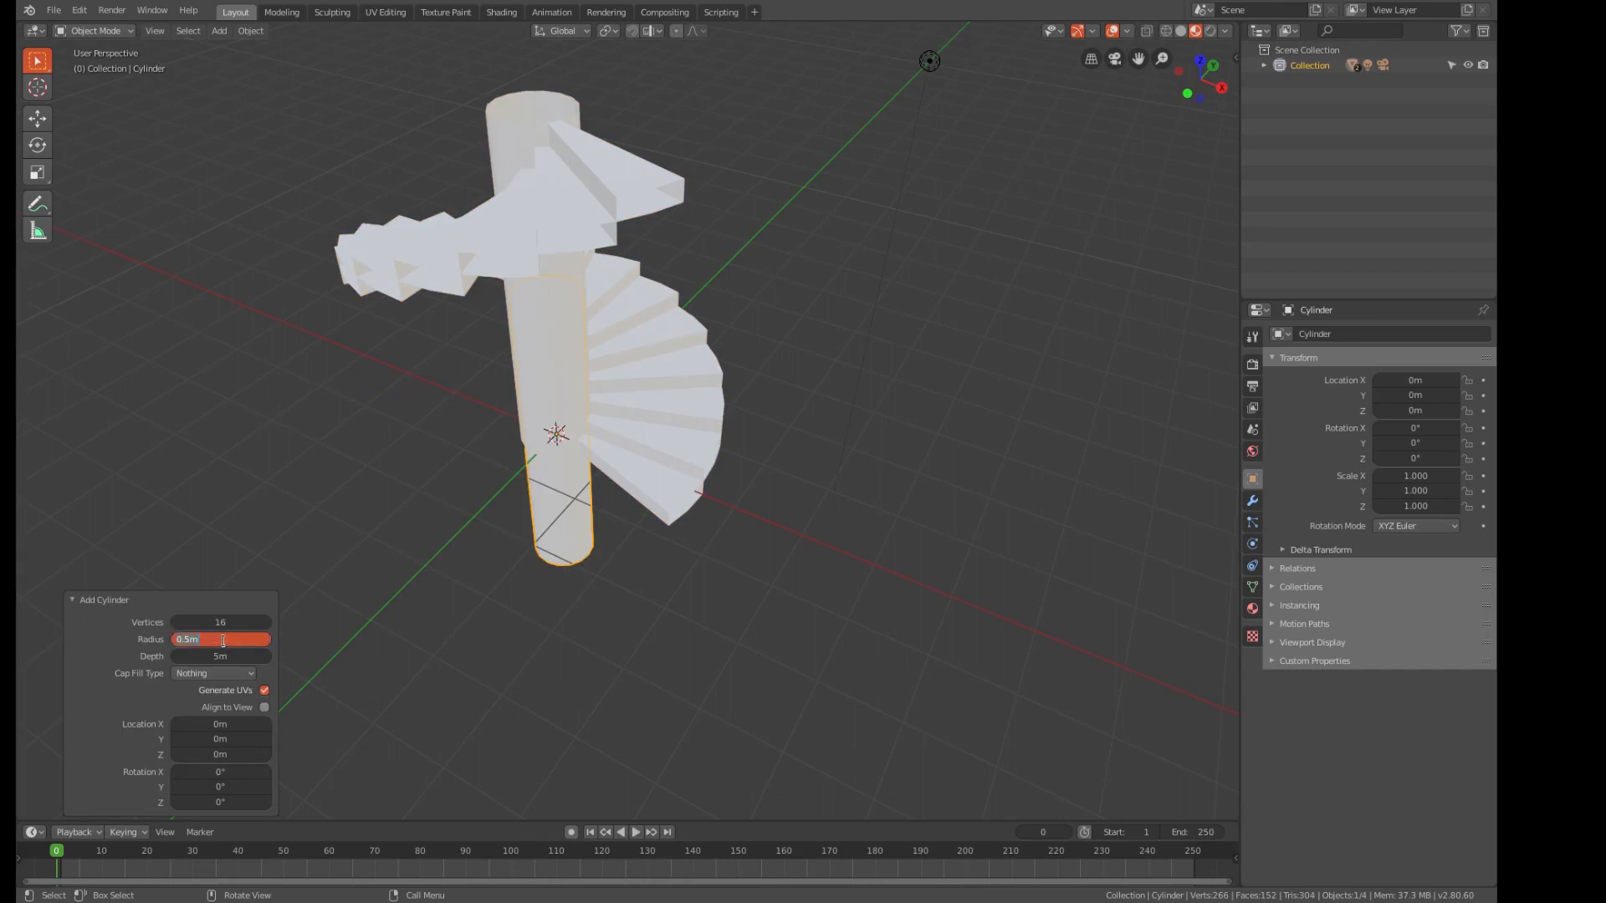
type("3")
key("Tab")
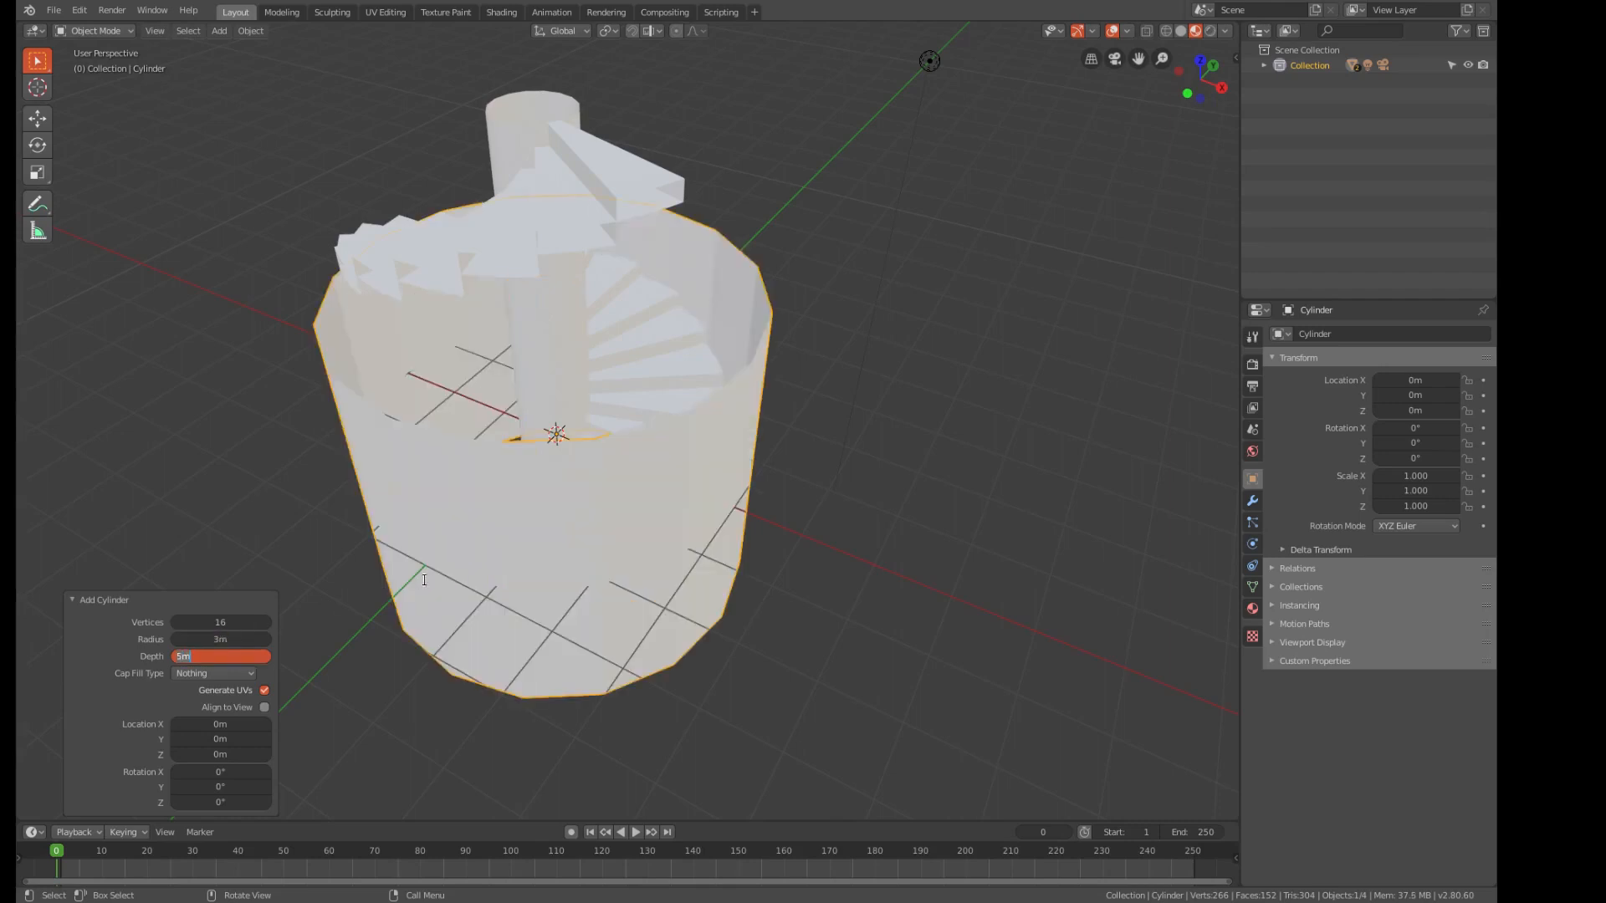
key("Tab")
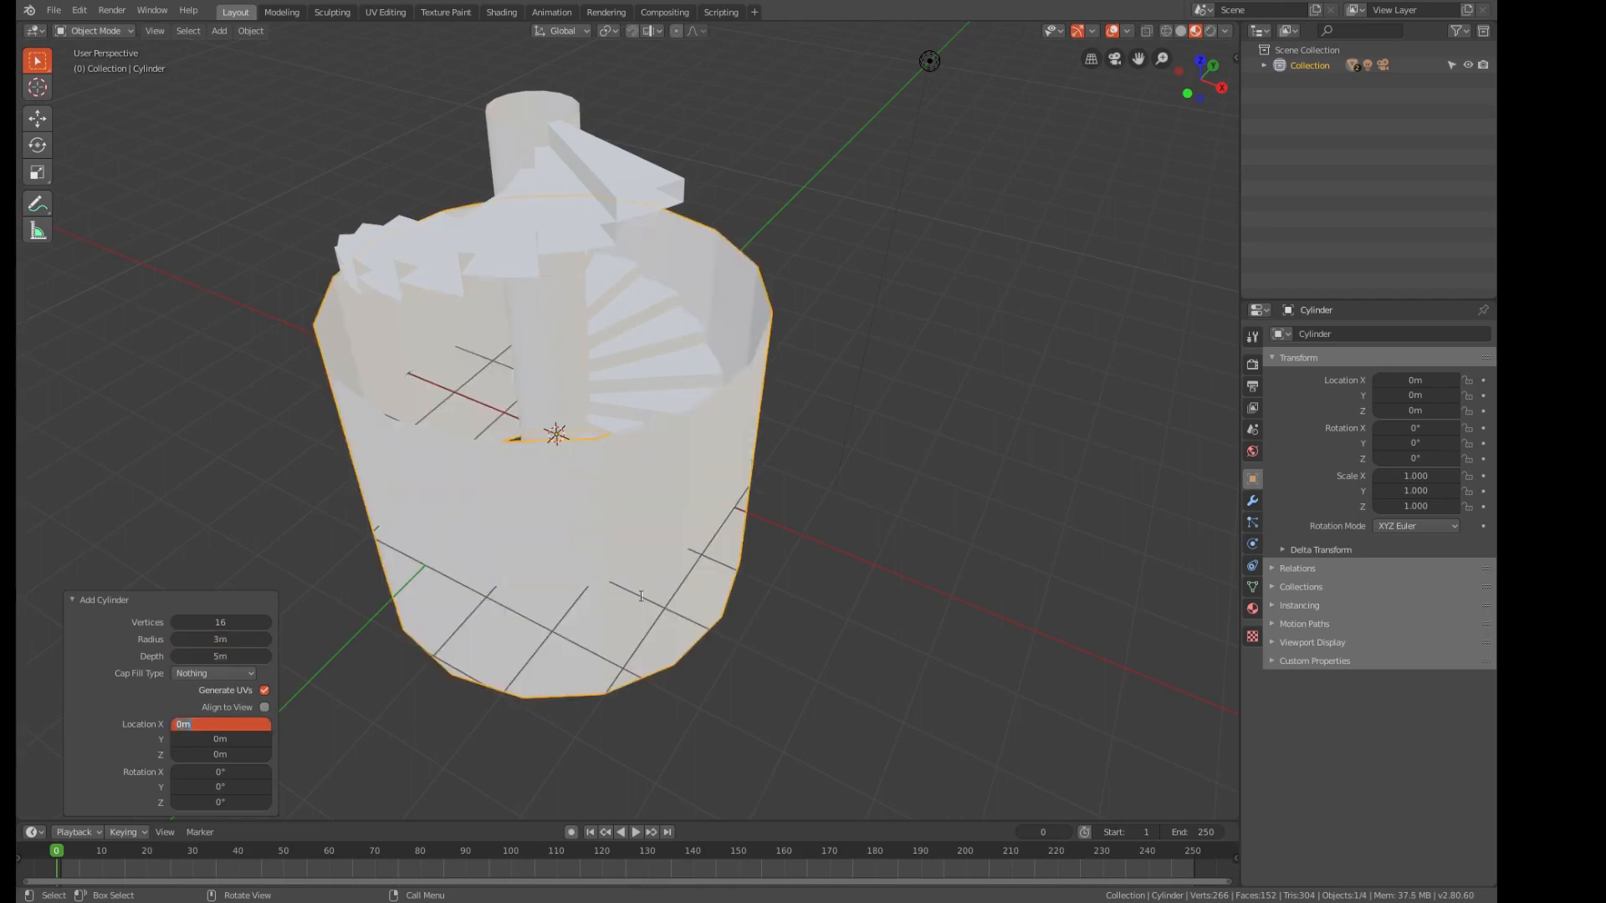
key("Return")
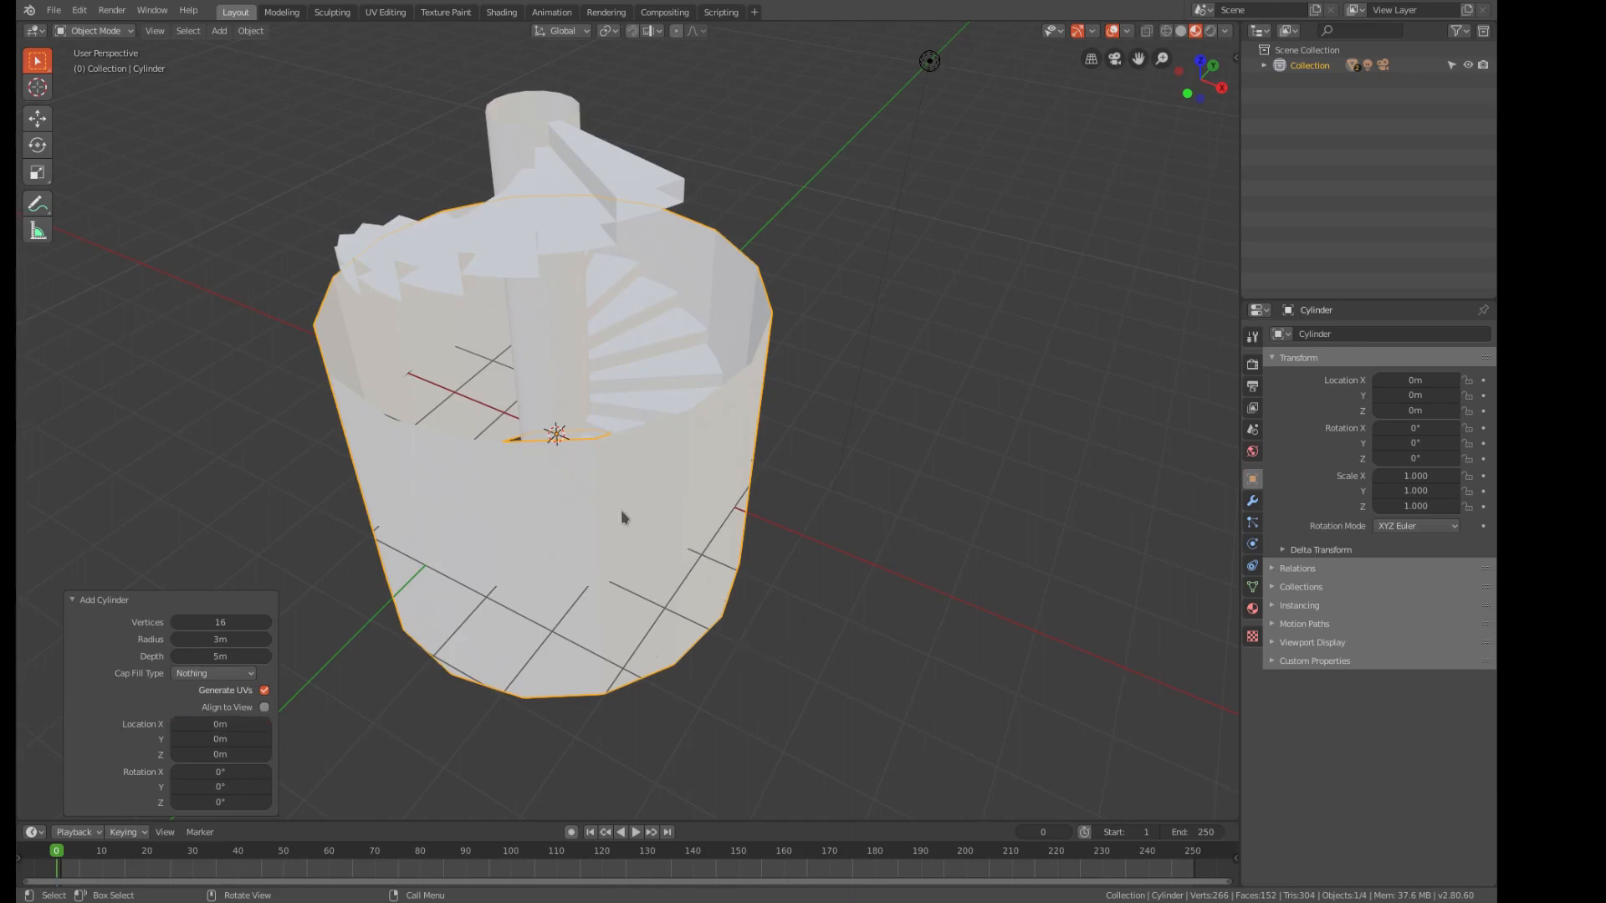
- Move the outer cylinder's mesh up 2.5 m along Z in Edit Mode
key("Tab")
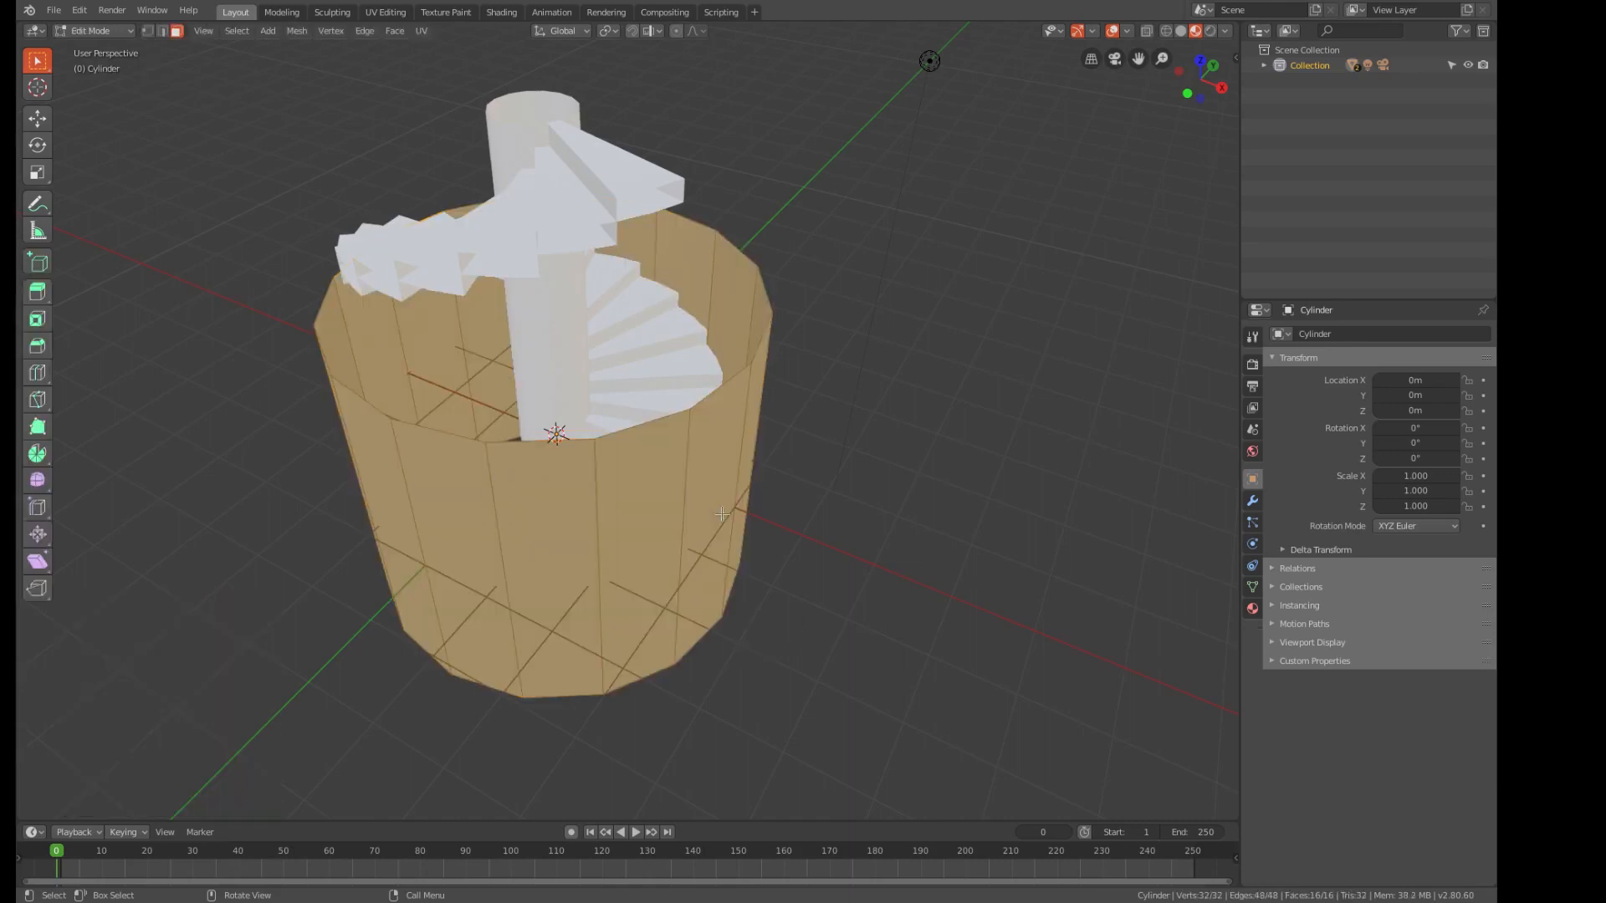
key("KP_1")
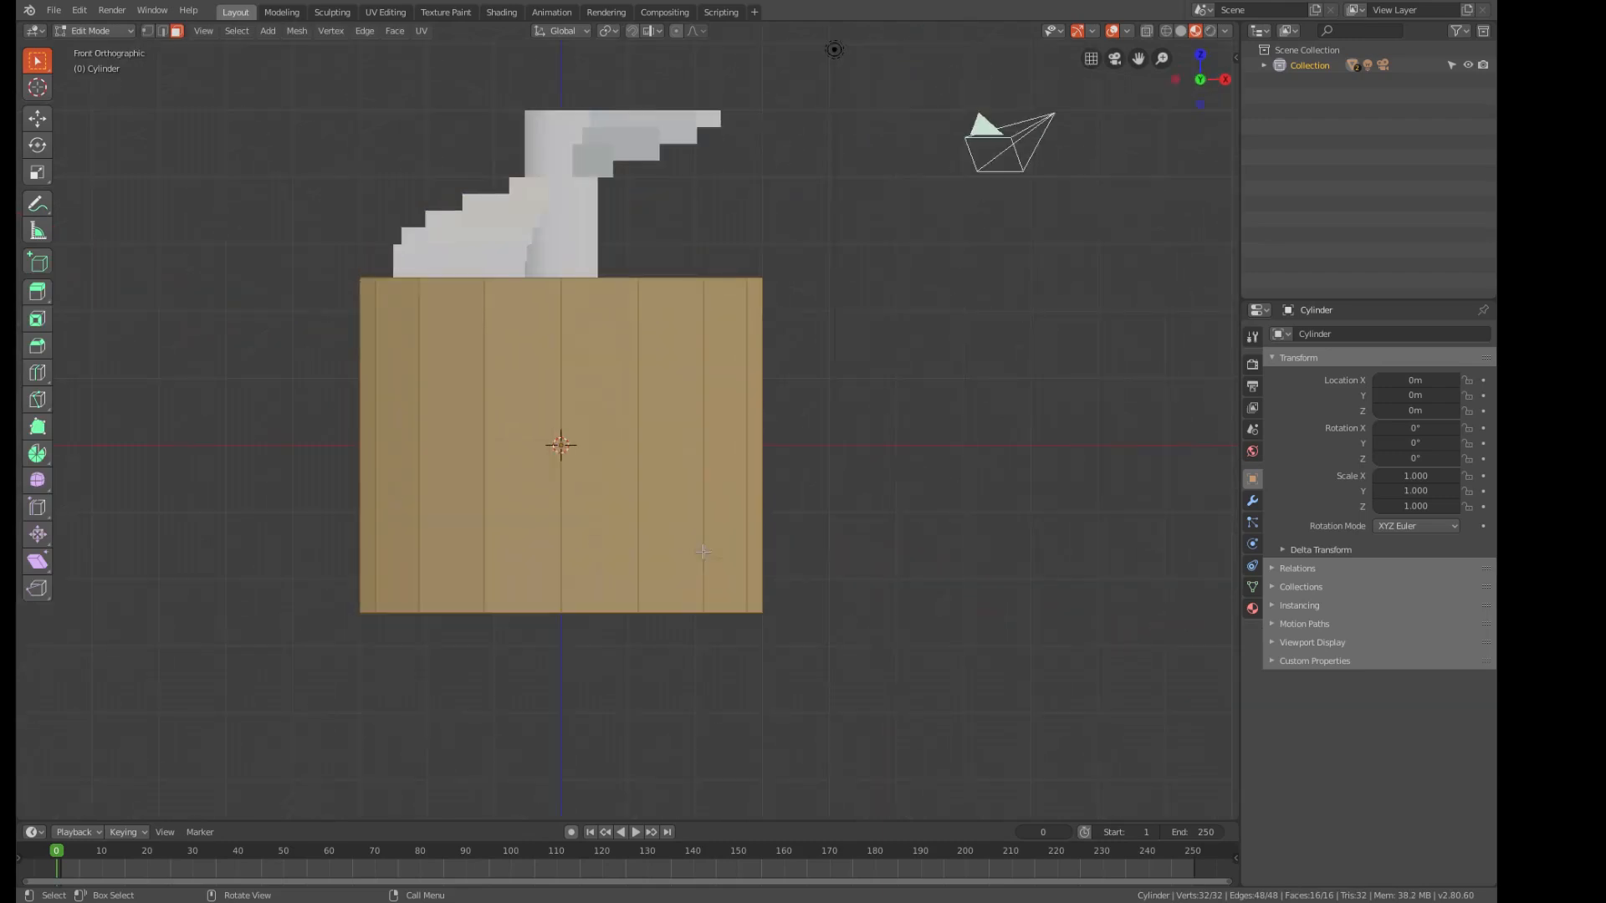
key("g")
type("z")
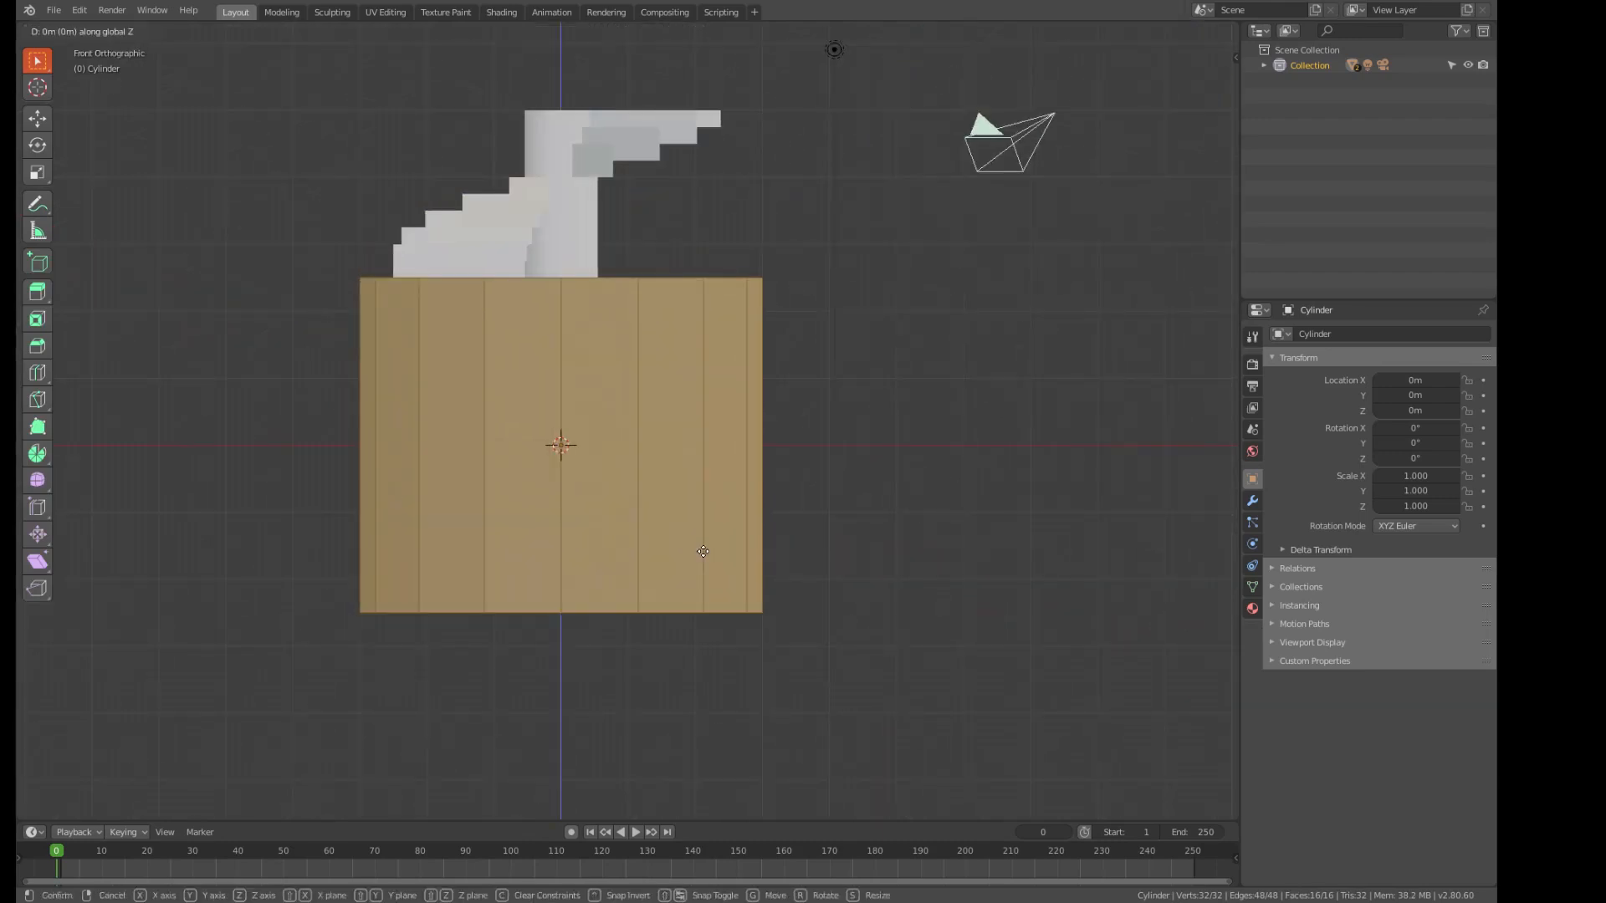
type("2.5")
key("Return")
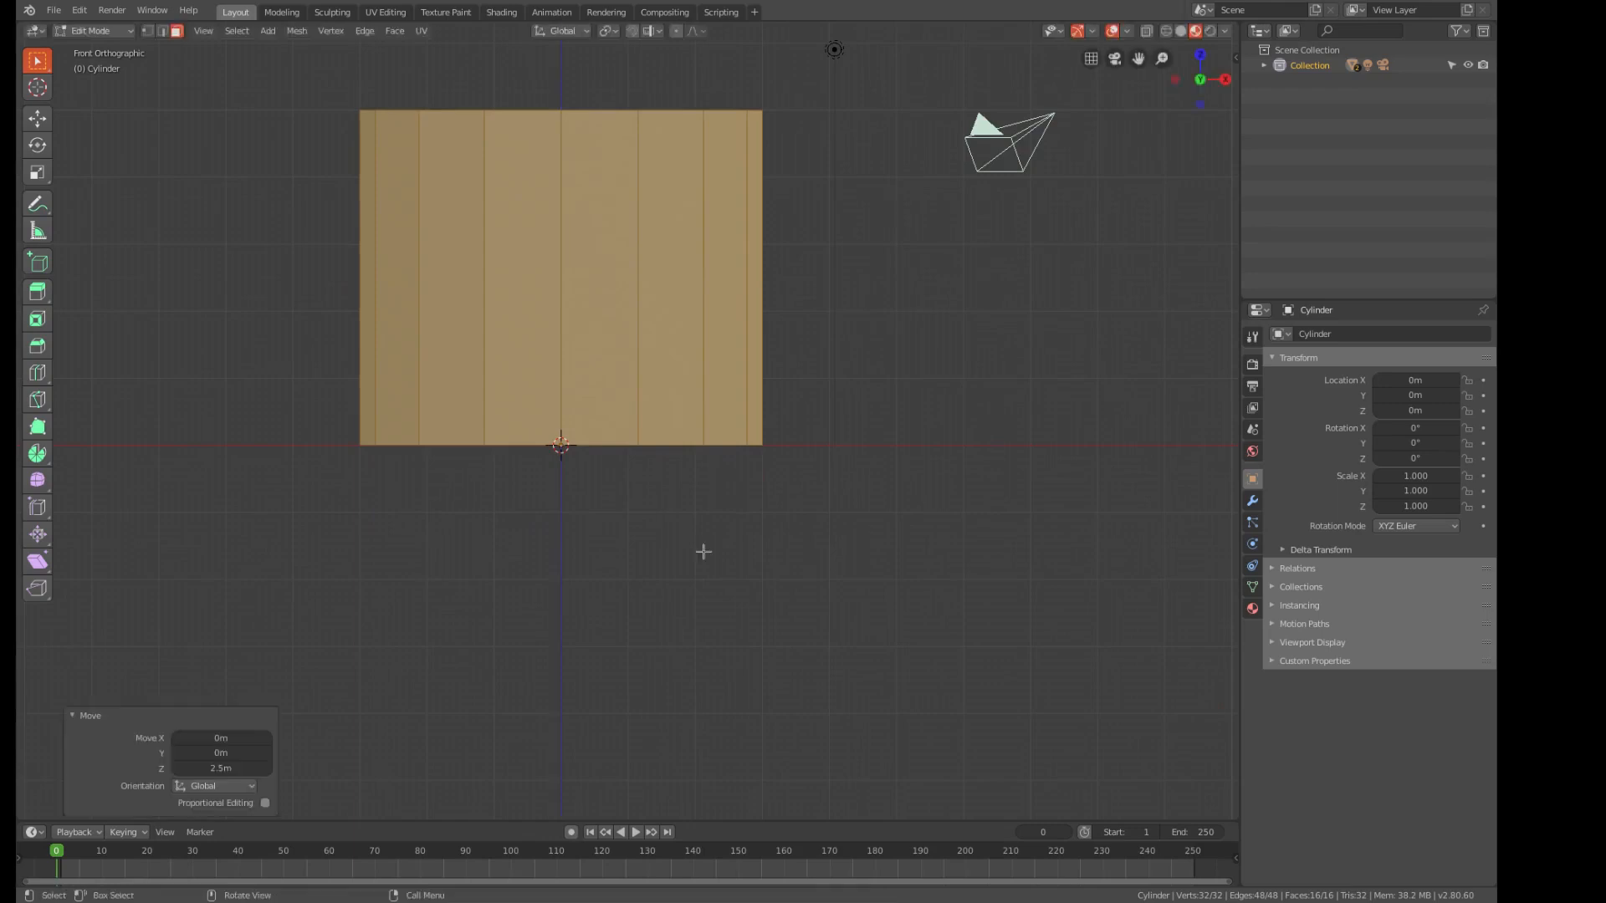
- Scale the outer cylinder's mesh by about 0.809 on X and Y only so it closes in on the steps
middle_click_drag(753, 545, 790, 642)
key("s")
key("shift+z")
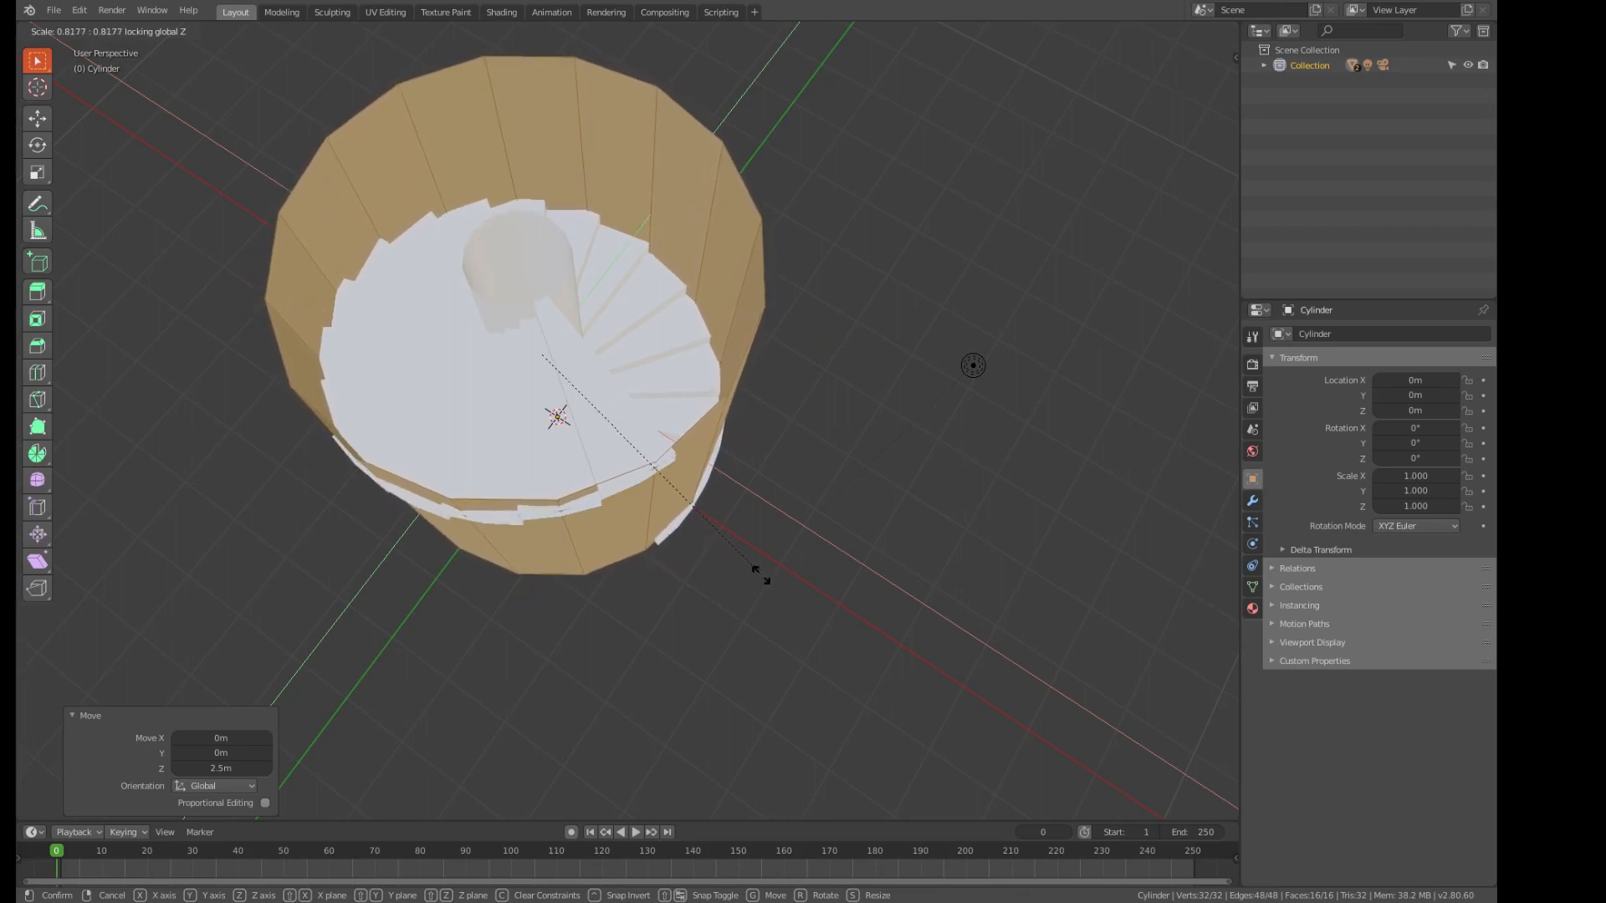
left_click(751, 586)
middle_click_drag(751, 585, 810, 548)
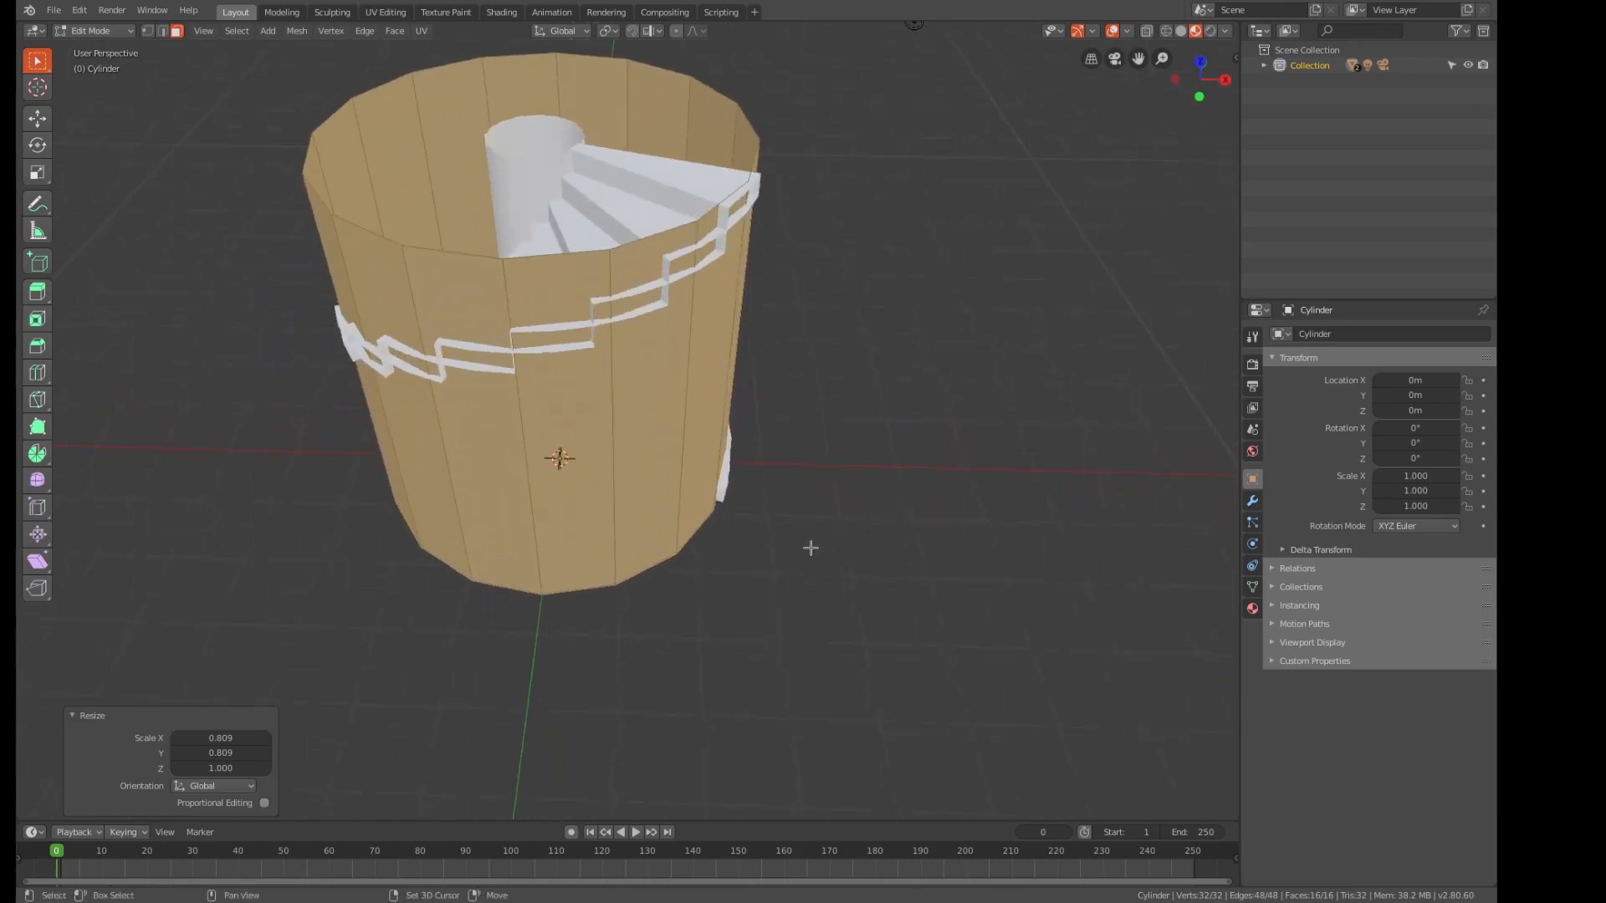
middle_click_drag(799, 519, 674, 583)
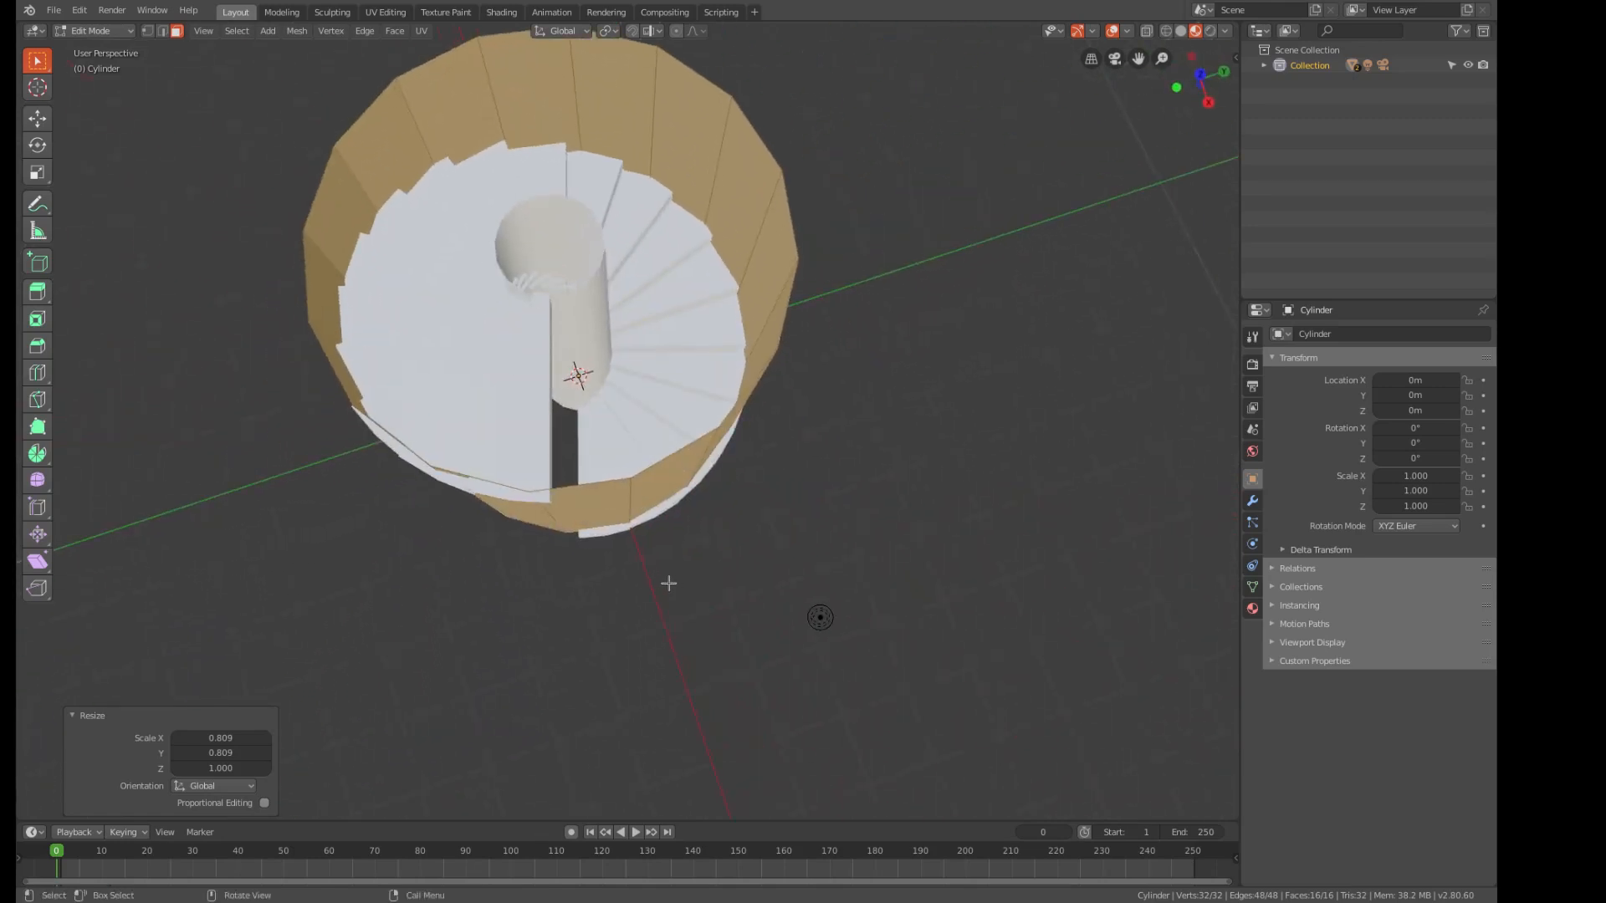
- Deselect the mesh and add one centred horizontal loop cut around the outer cylinder
key("a")
key("a")
middle_click_drag(668, 580, 834, 488)
key("ctrl+r")
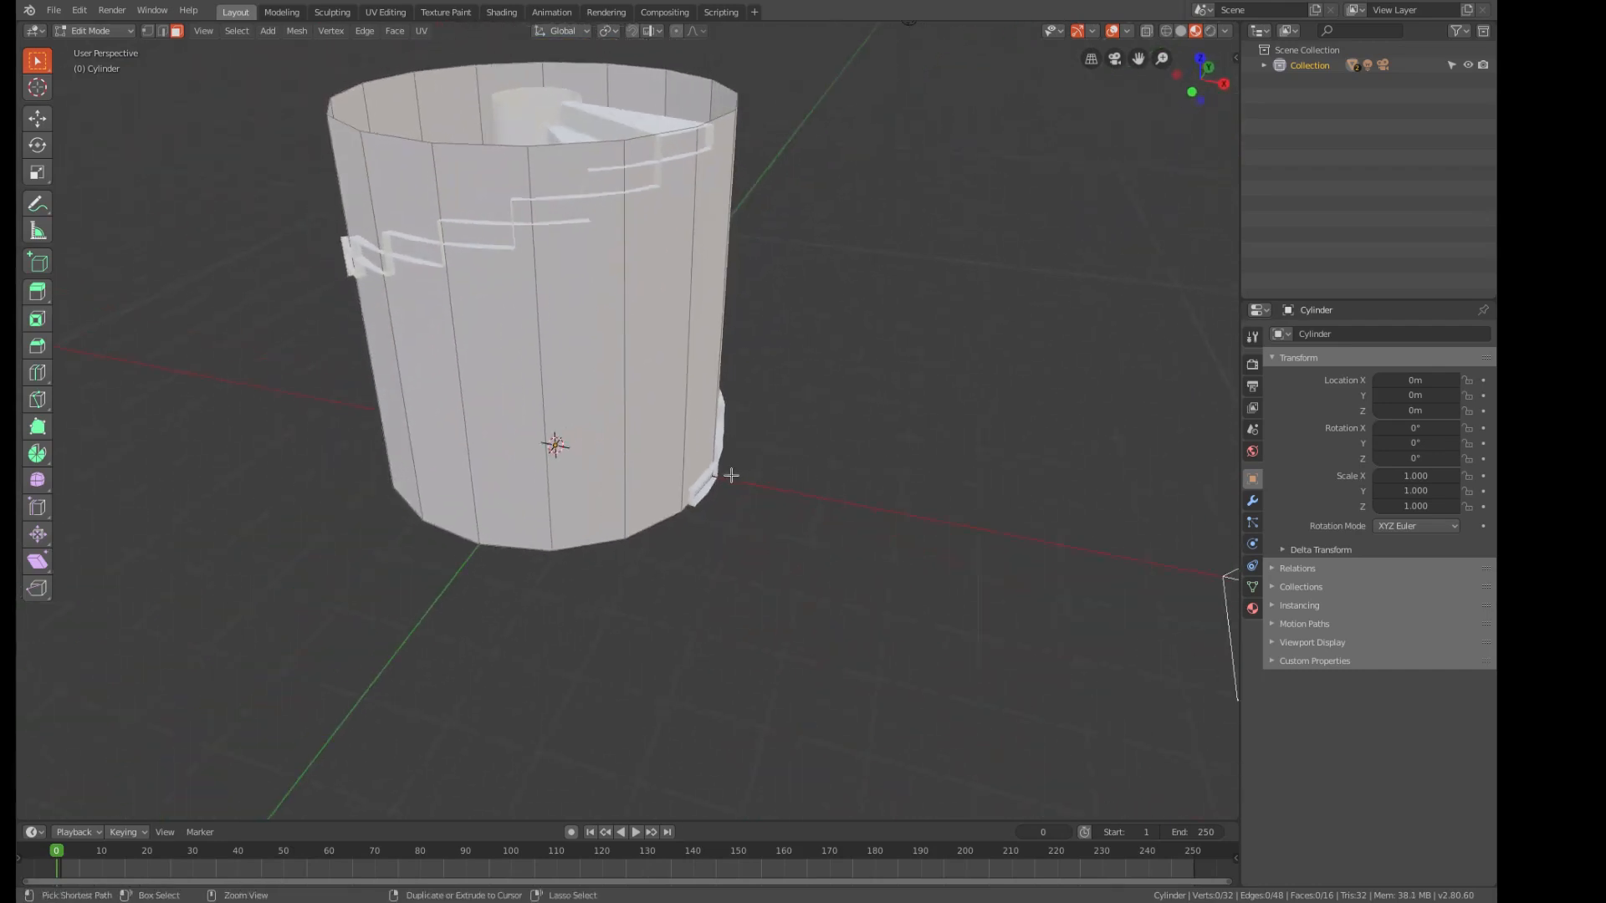
left_click(680, 383)
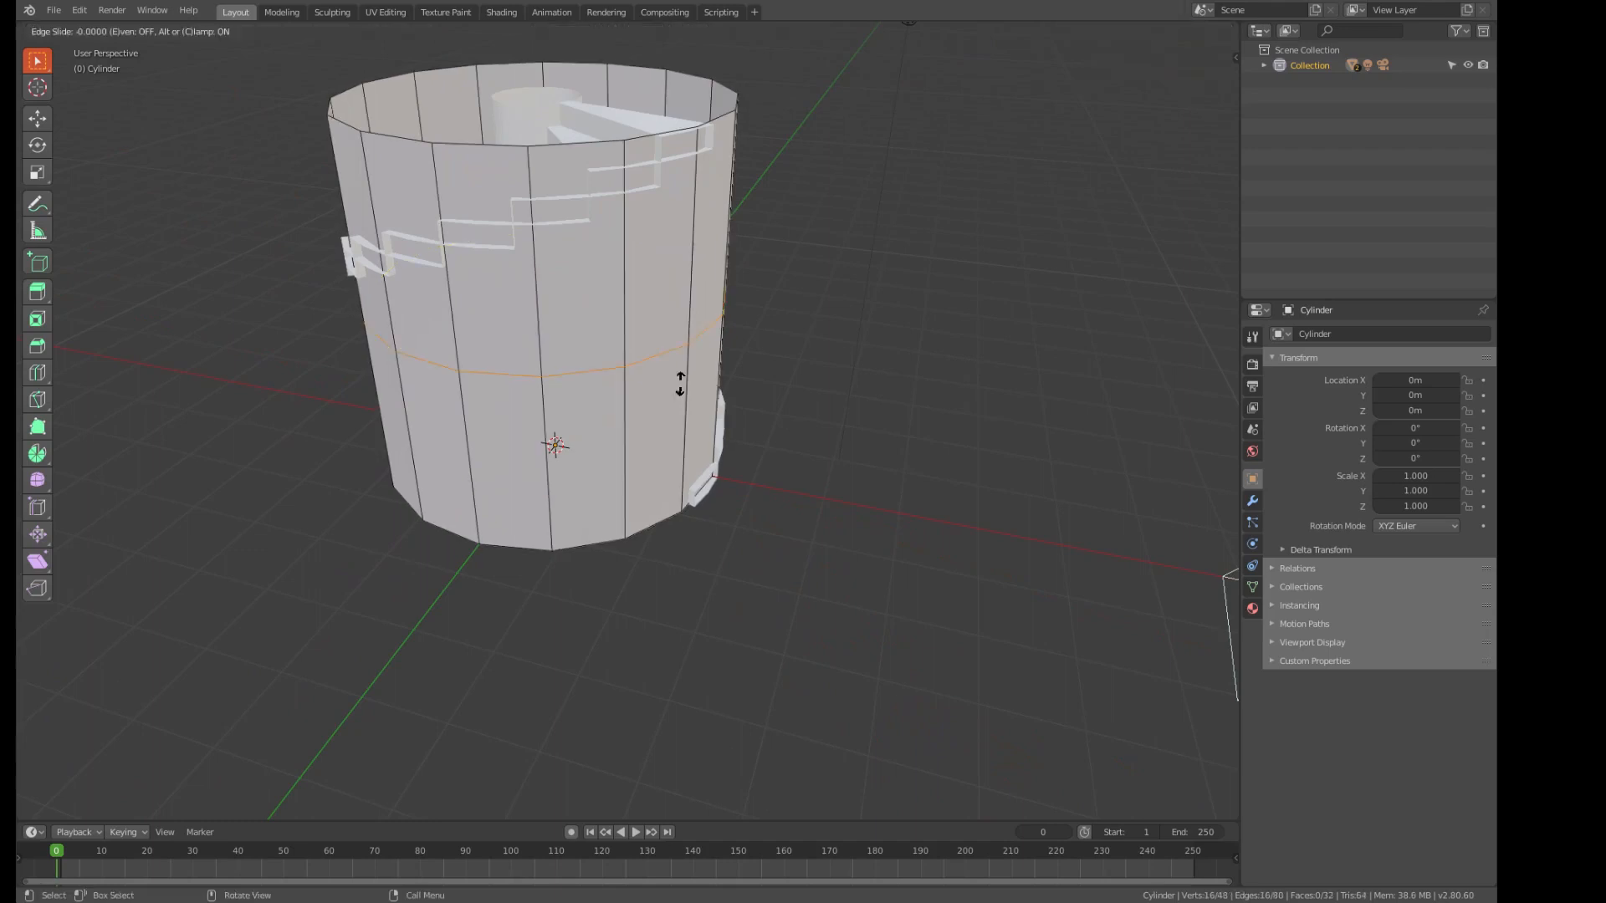
left_click(680, 383)
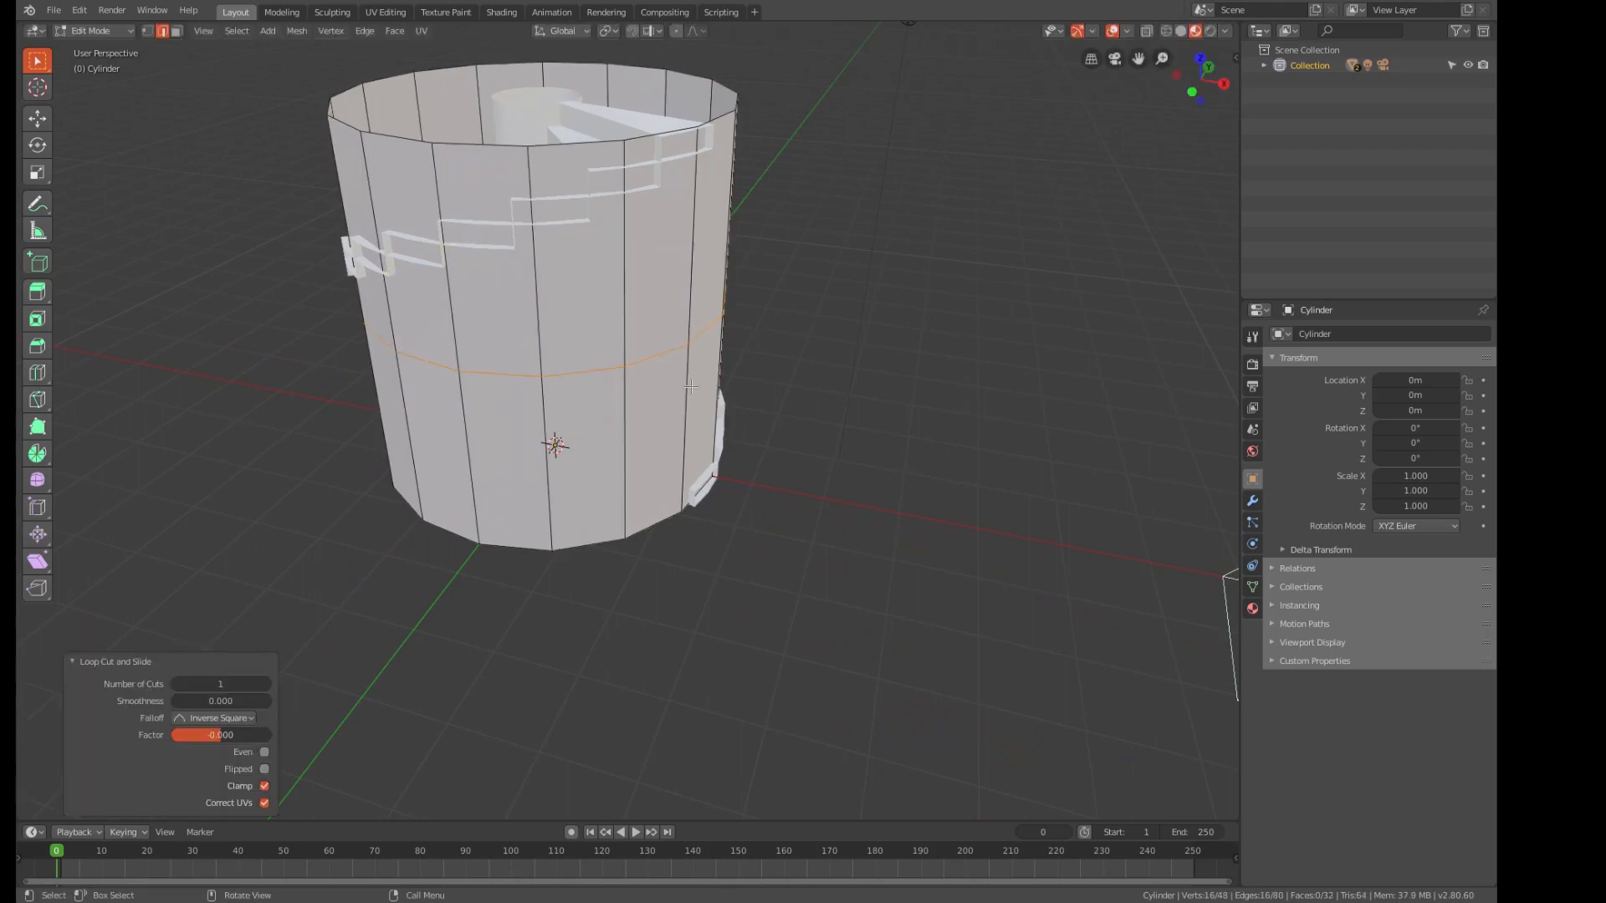
- Delete three adjacent faces from the lower half of the outer cylinder to open a doorway in front of the first steps
key("3")
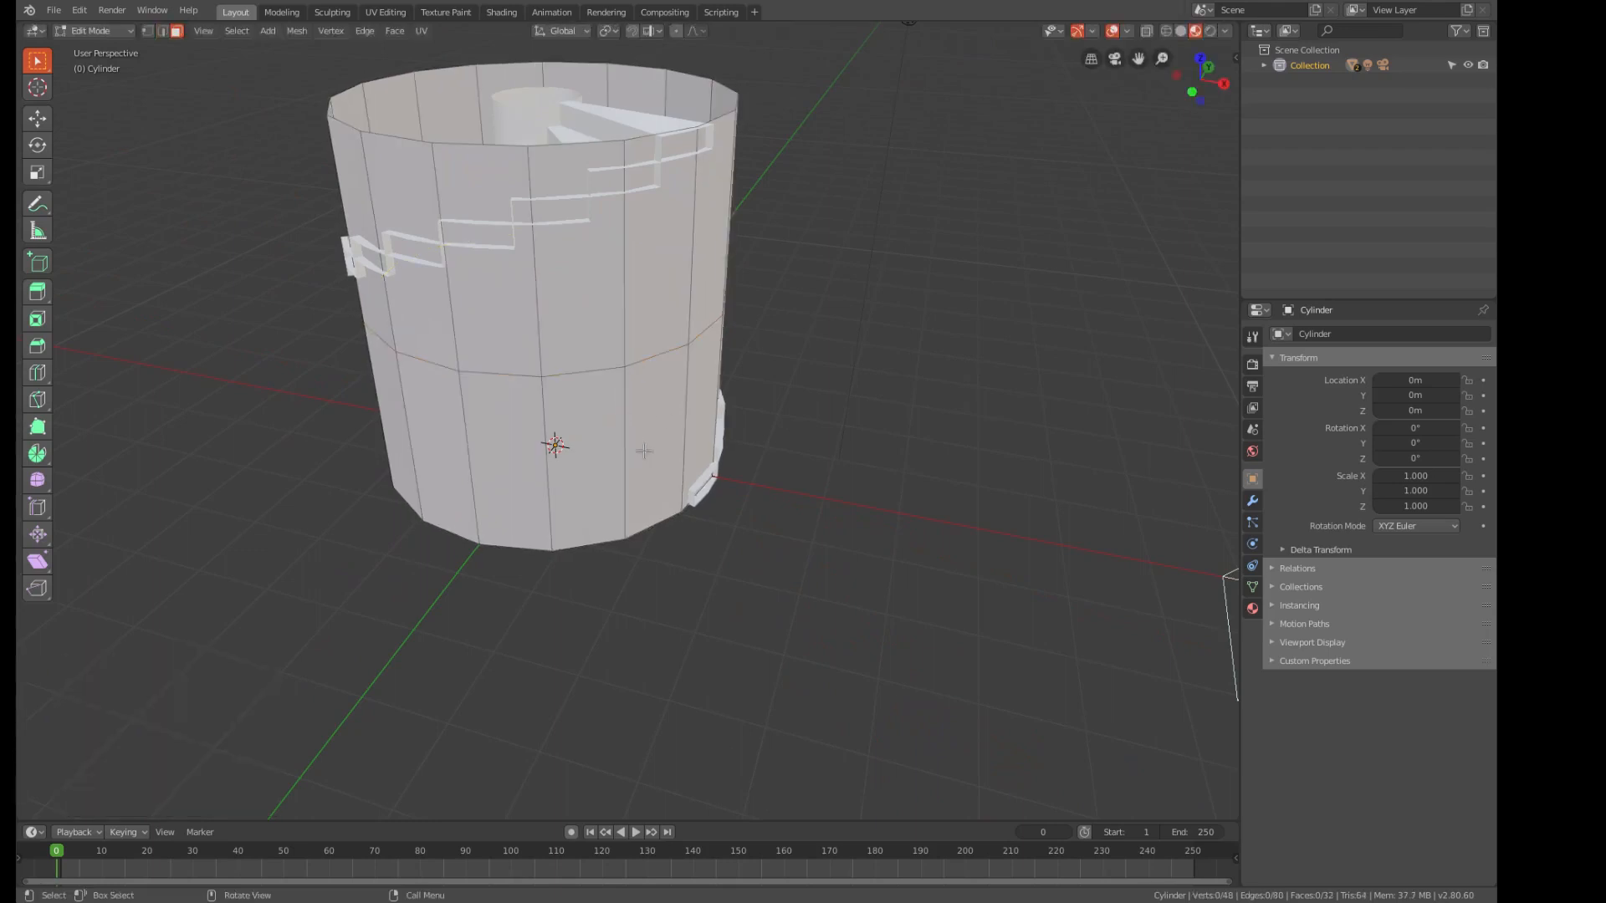
left_click(646, 445)
left_click(586, 443, "shift")
left_click(521, 440, "shift")
middle_click_drag(521, 441, 664, 428)
key("x")
left_click(607, 431)
scroll(686, 422, "up", 1)
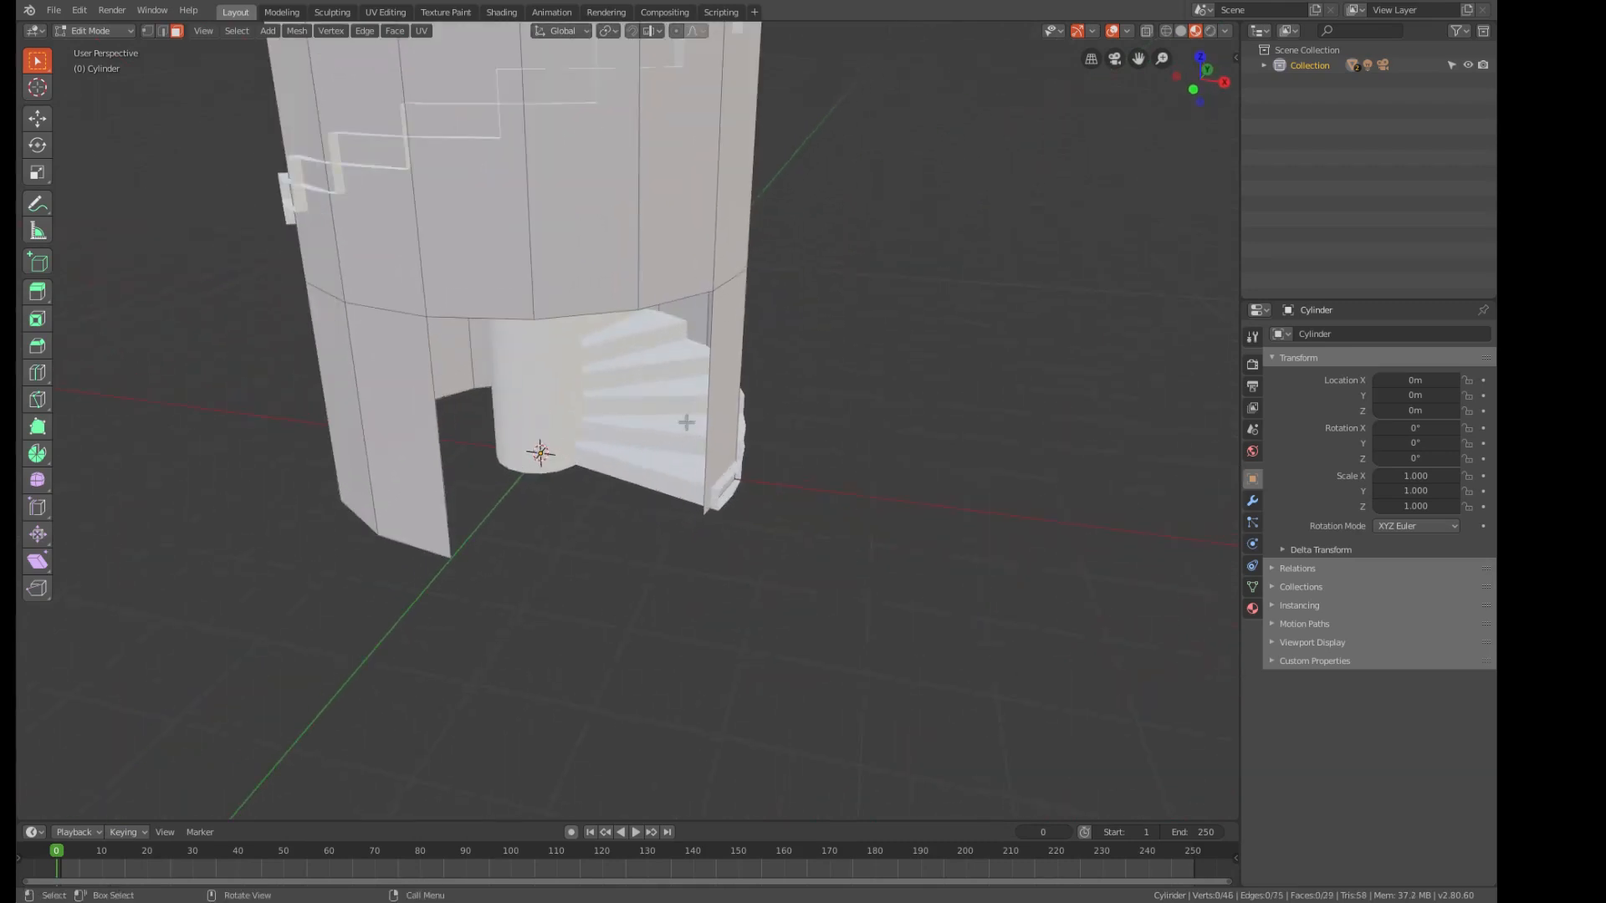
- Extrude all faces of the outer cylinder in place and scale them by about 1.053 on X and Y only to thicken the wall
key("a")
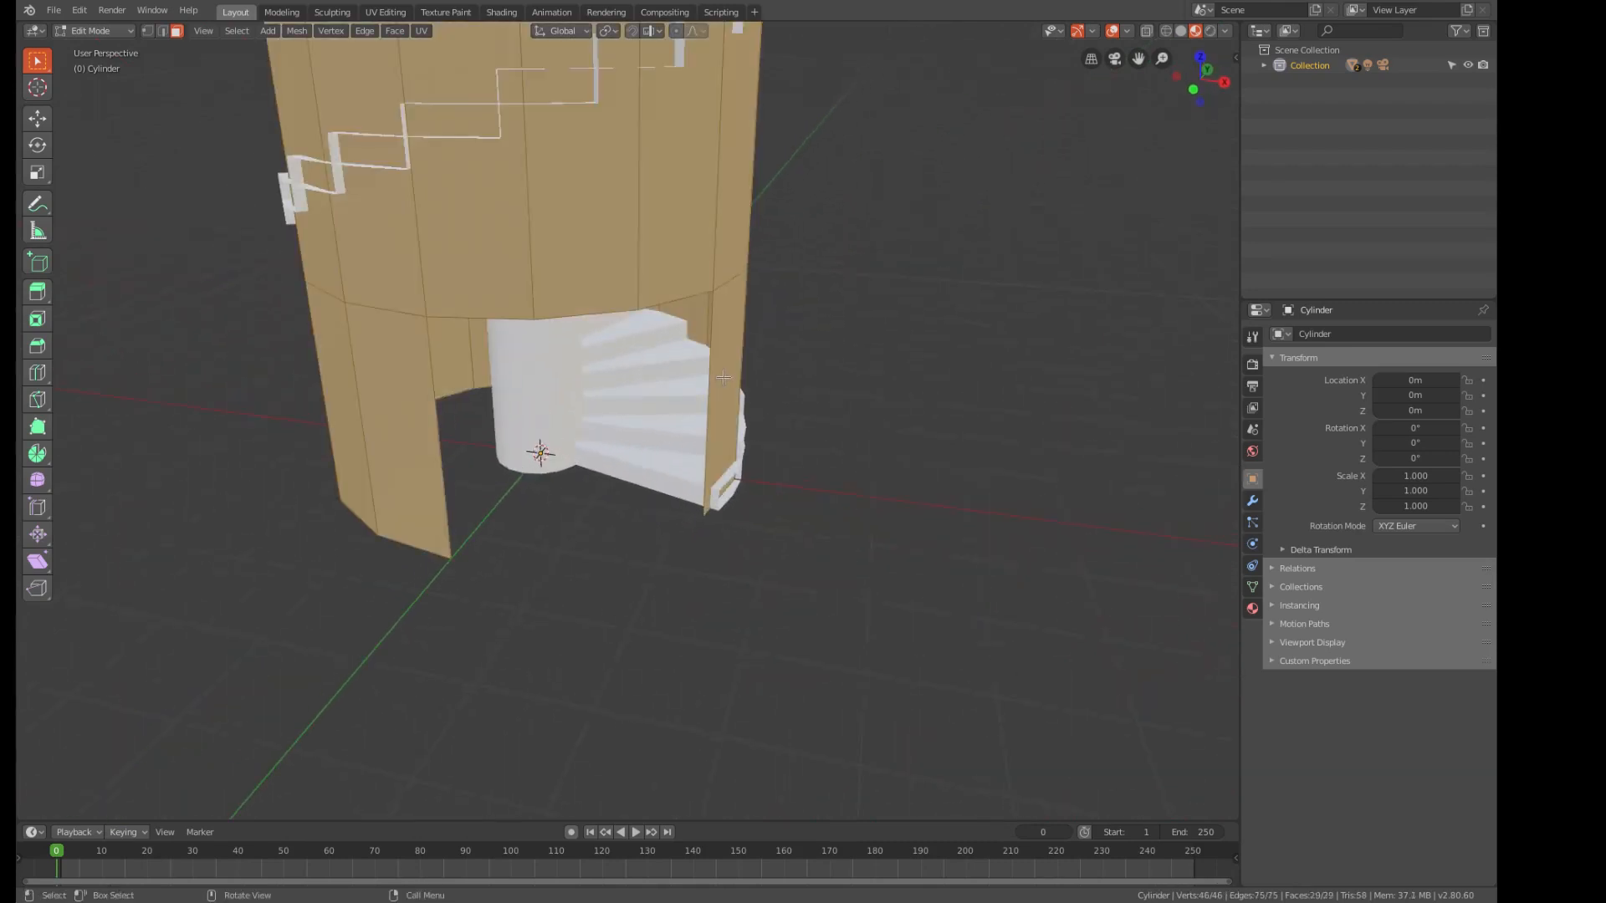
key("e")
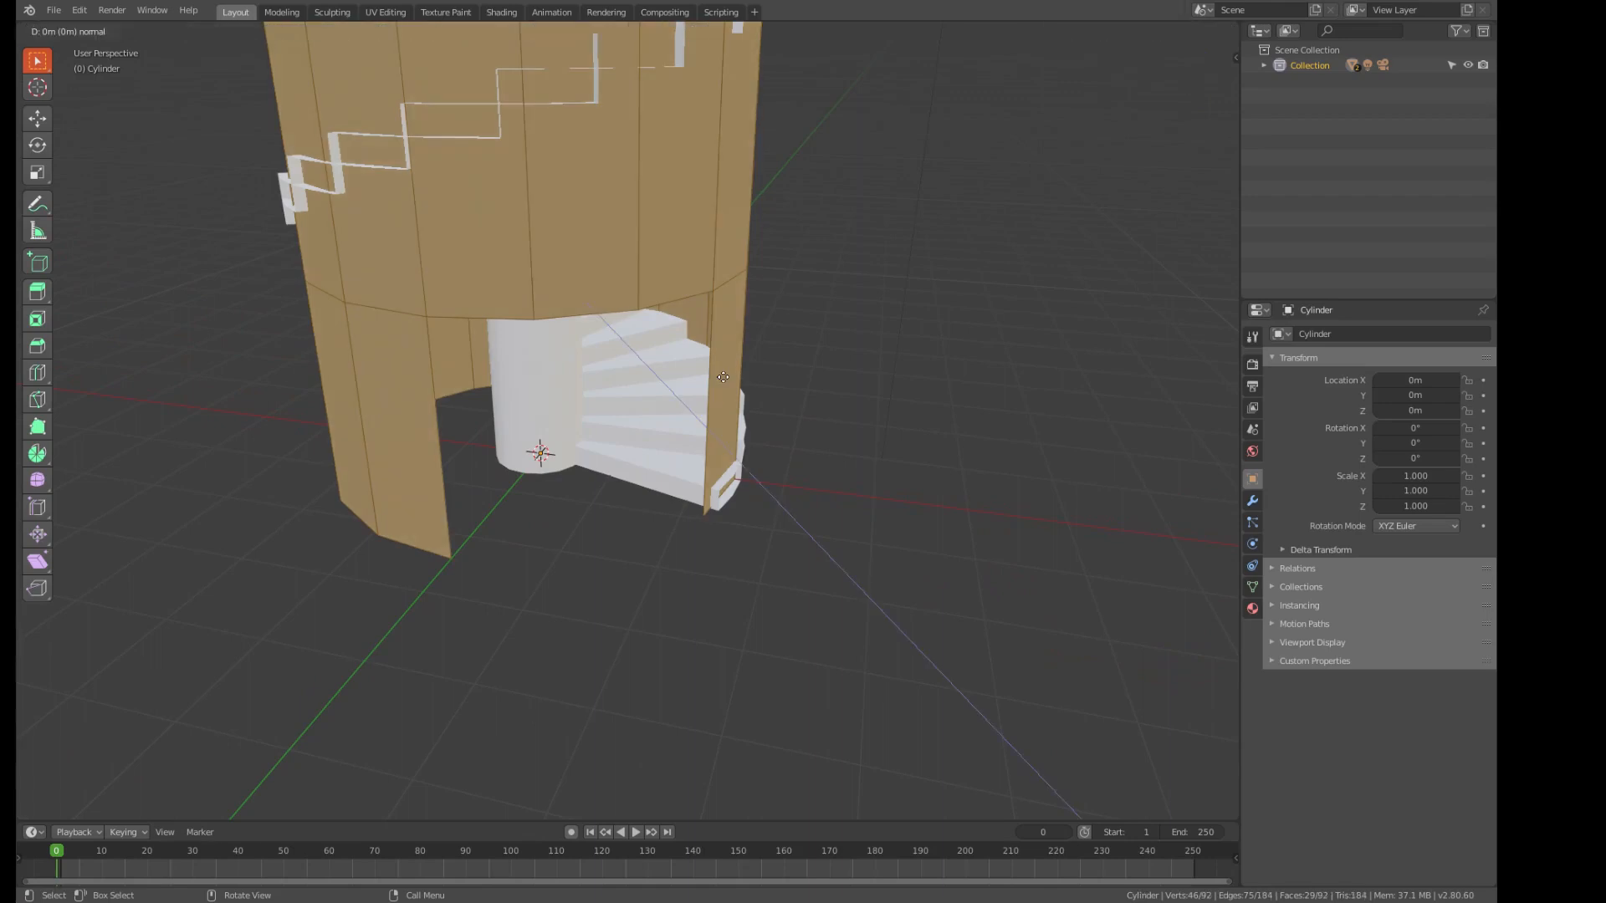
key("Escape")
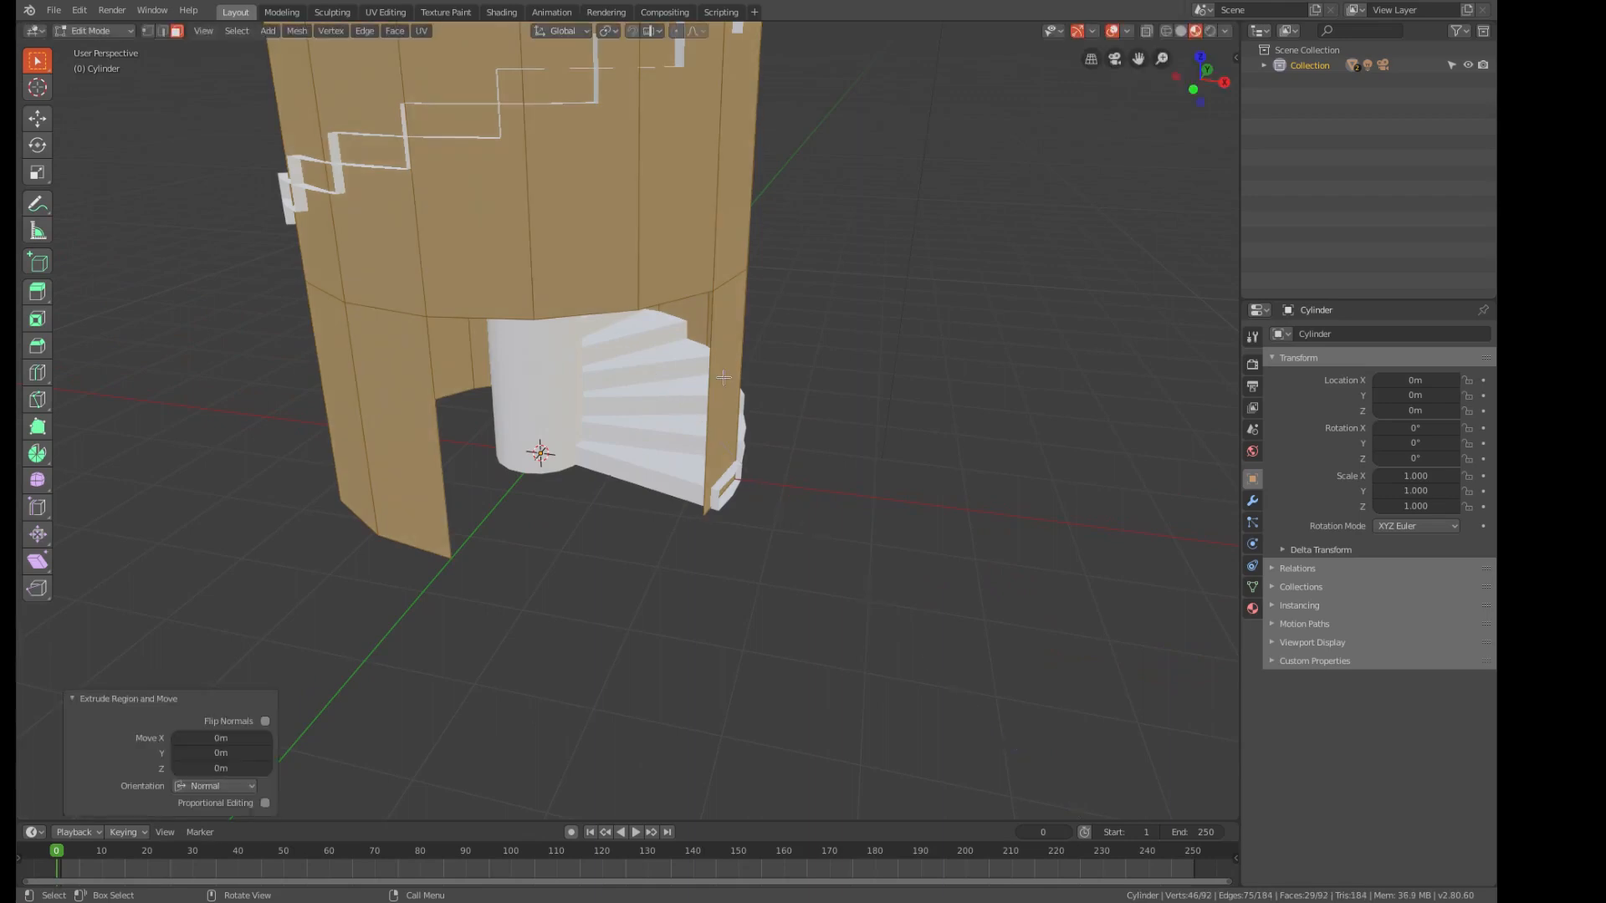
key("s")
key("shift+z")
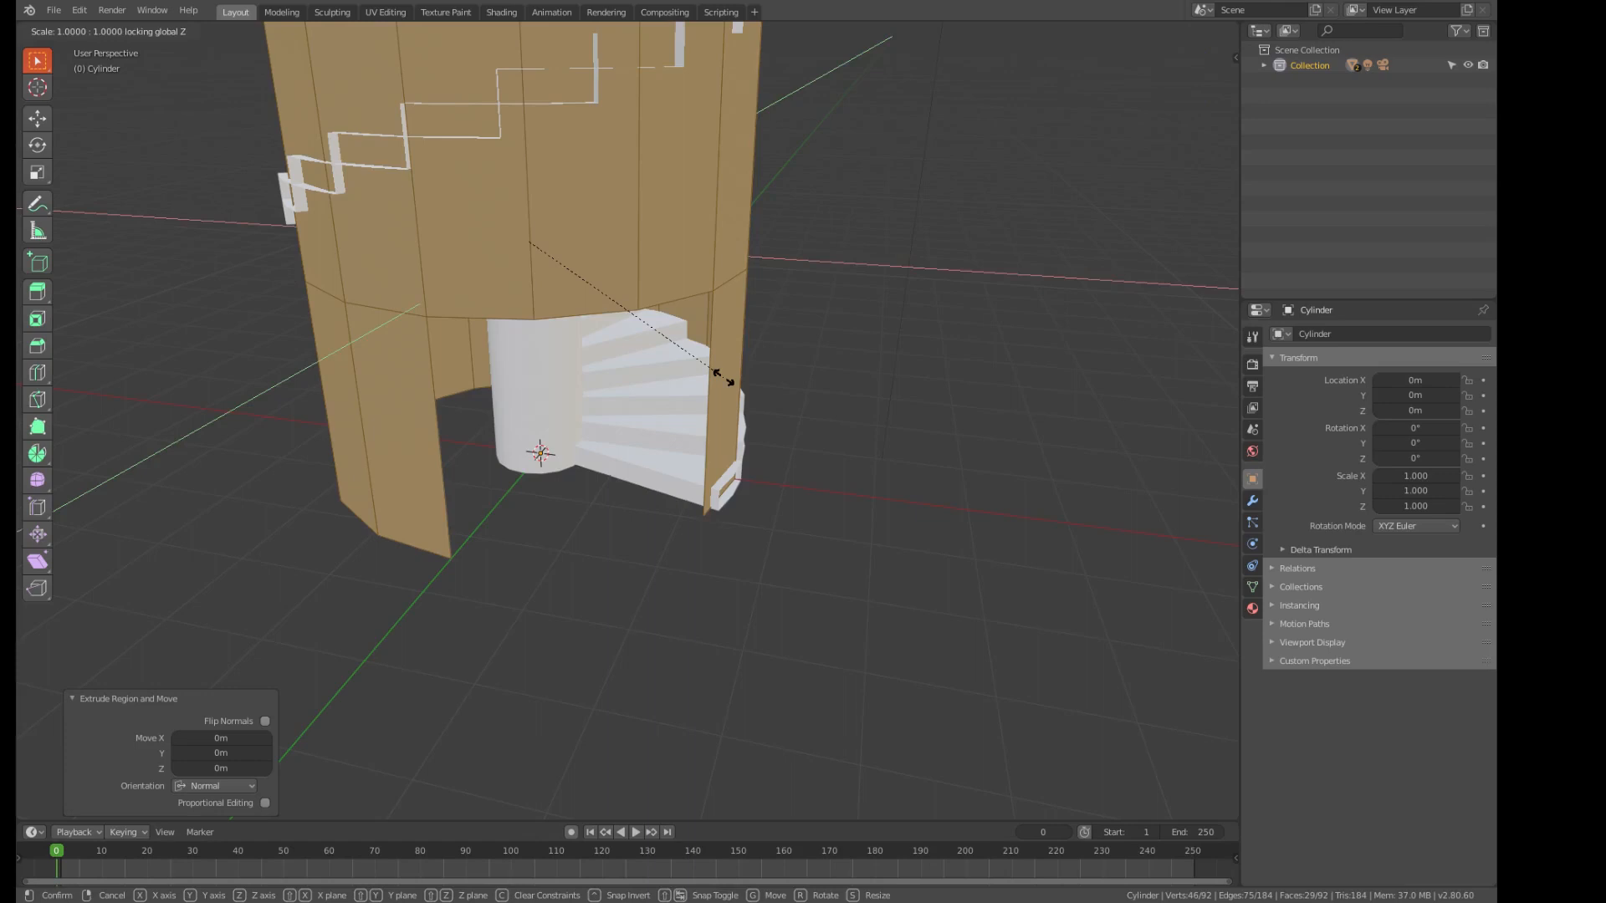
left_click(736, 380)
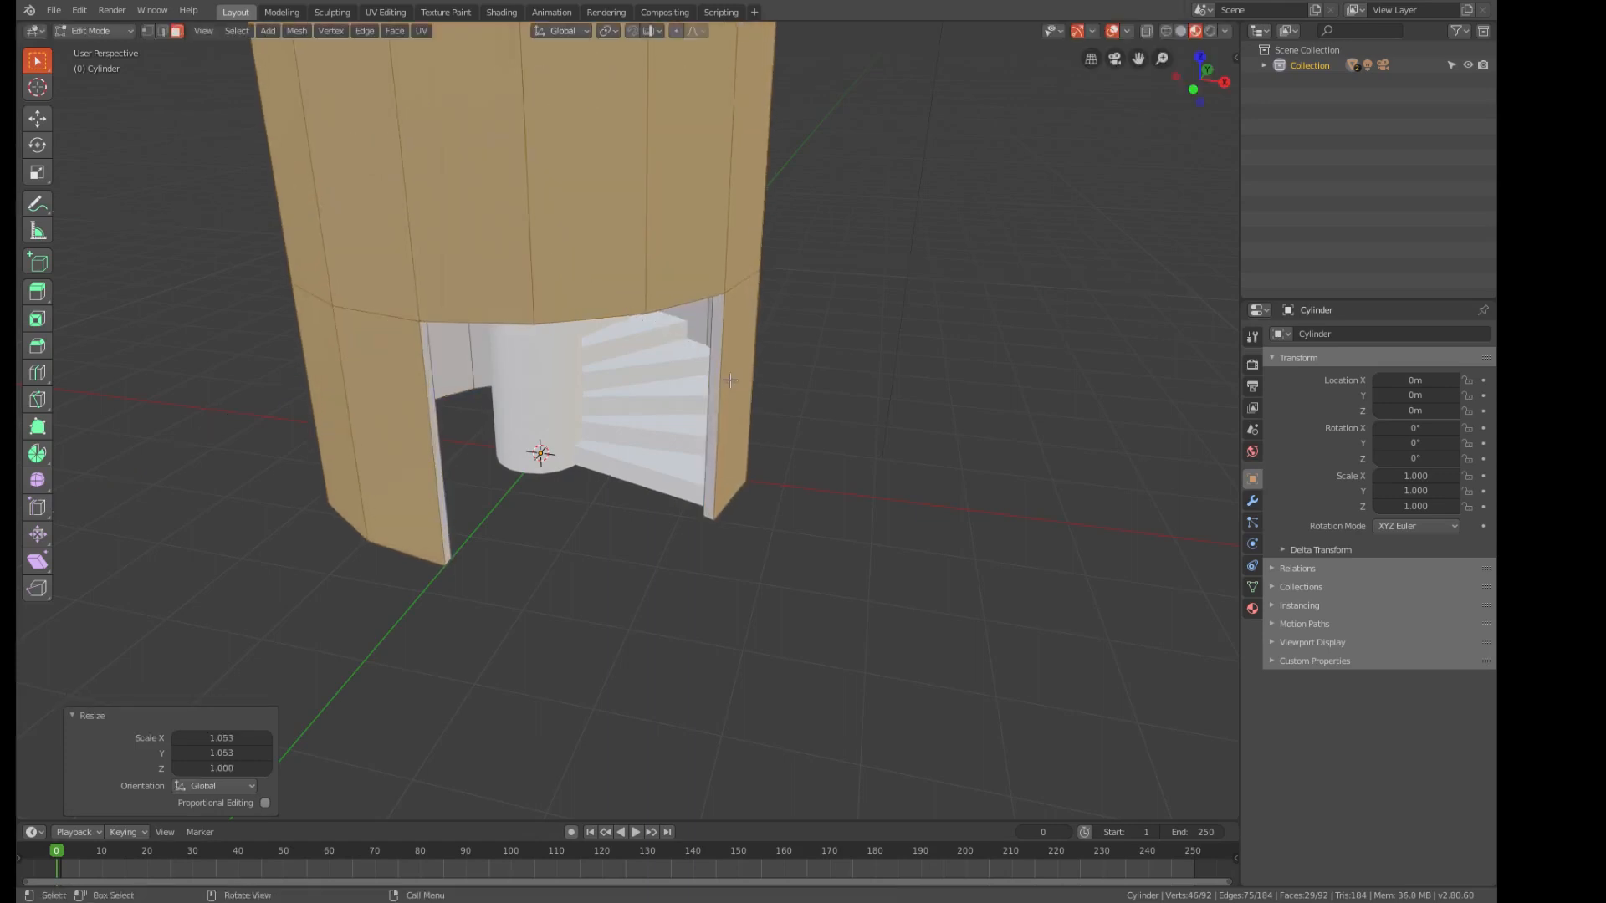
- Scale the wall's extruded outer faces by about 0.999 on X and Y only, and check the wall thickness at the doorway
key("KP_7")
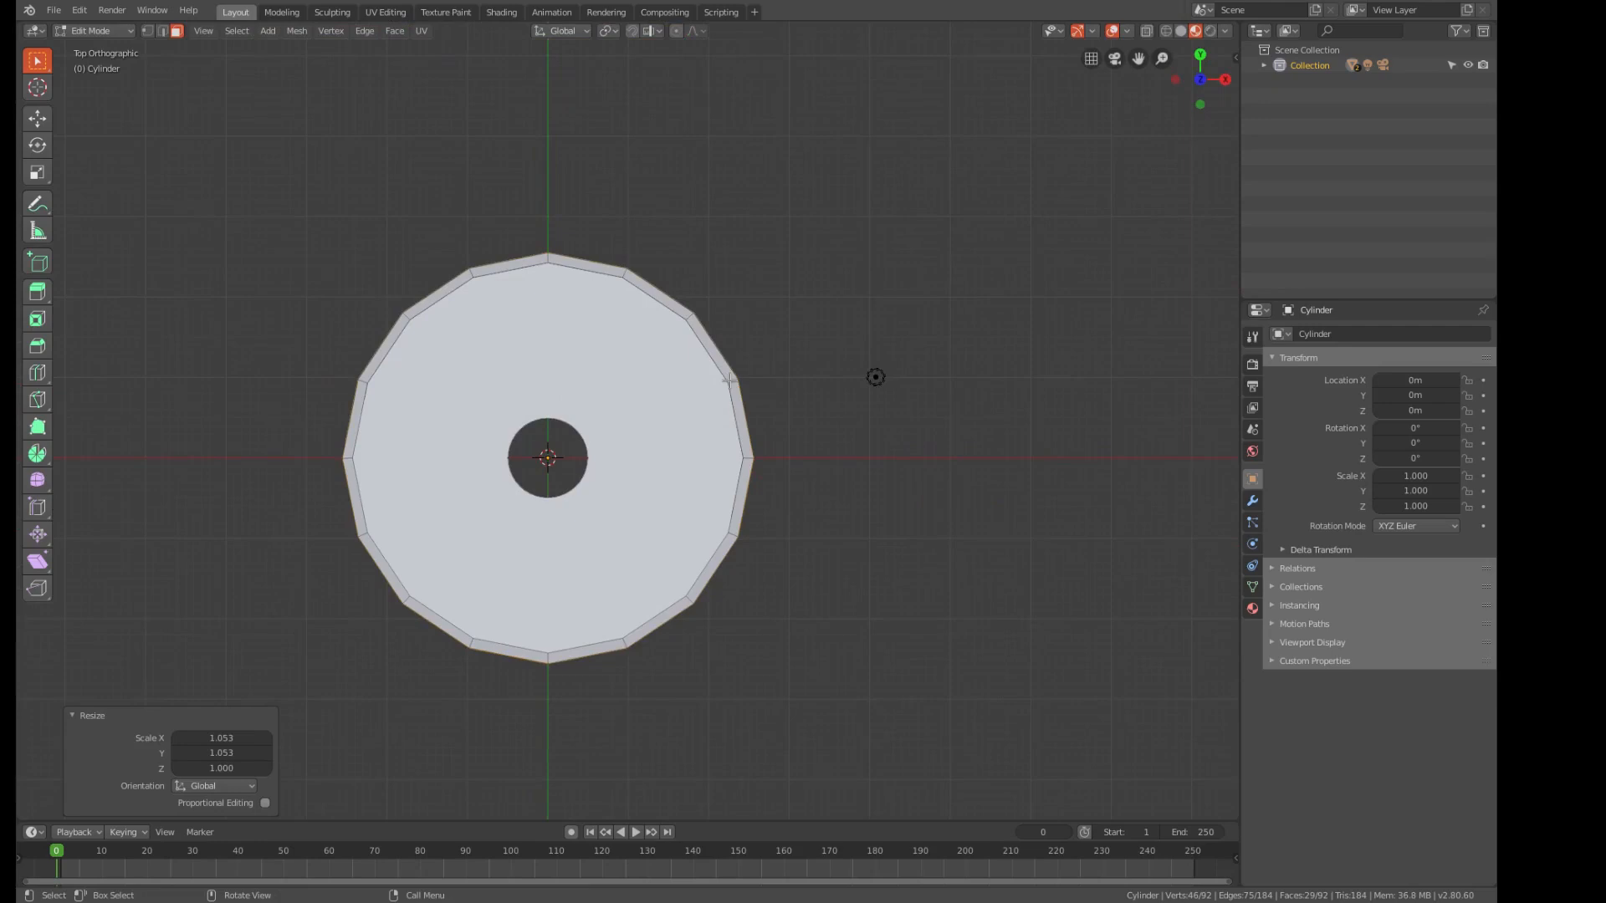
key("s")
key("shift+z")
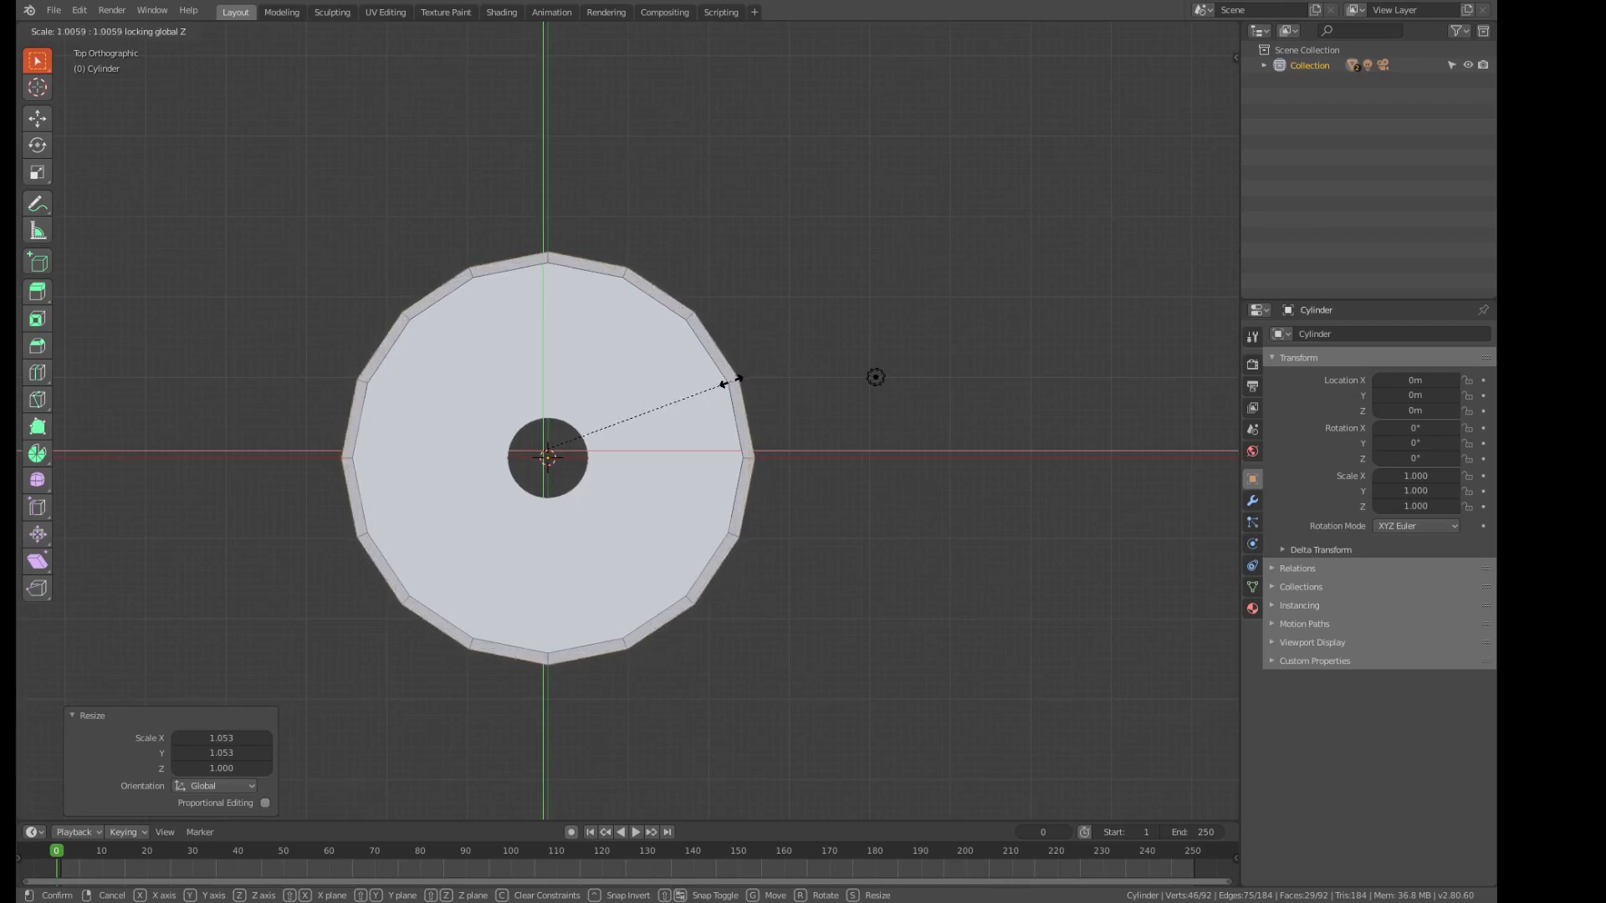
left_click(725, 382)
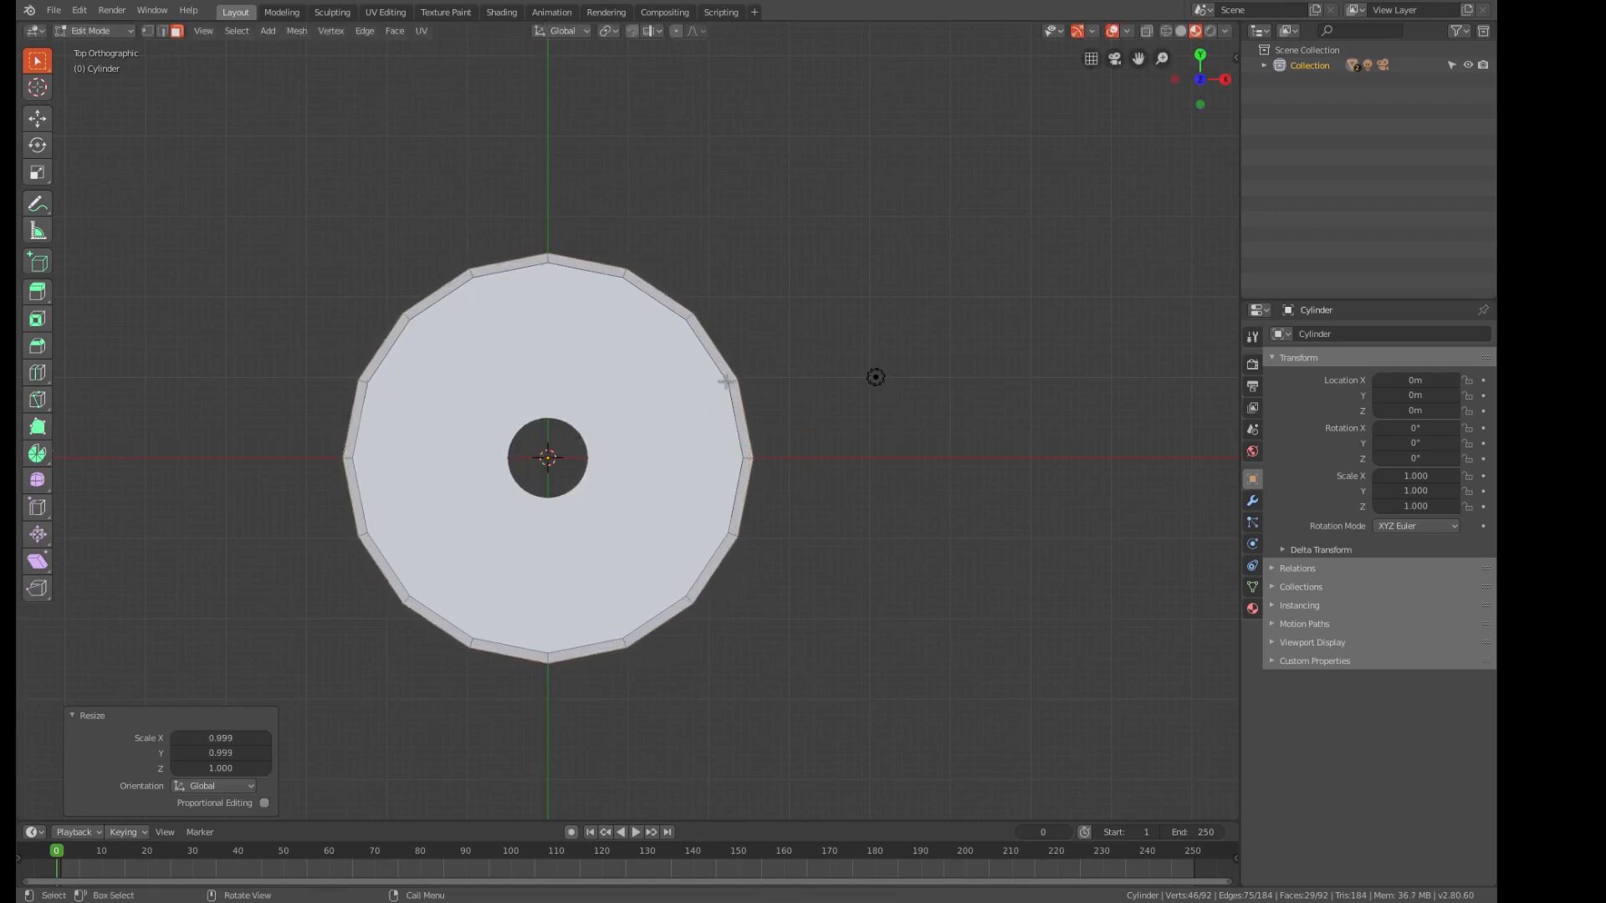
key("KP_1")
mouse_move(864, 380)
middle_mouse_down()
mouse_move(836, 379)
mouse_move(810, 423)
mouse_move(842, 298)
mouse_move(881, 359)
mouse_move(857, 405)
mouse_move(790, 382)
mouse_move(820, 383)
mouse_move(834, 272)
mouse_move(845, 413)
mouse_move(824, 388)
mouse_move(870, 366)
mouse_move(853, 394)
mouse_move(828, 305)
mouse_move(850, 394)
mouse_move(878, 402)
middle_mouse_up()
scroll(853, 396, "up", 3)
scroll(877, 402, "up", 1)
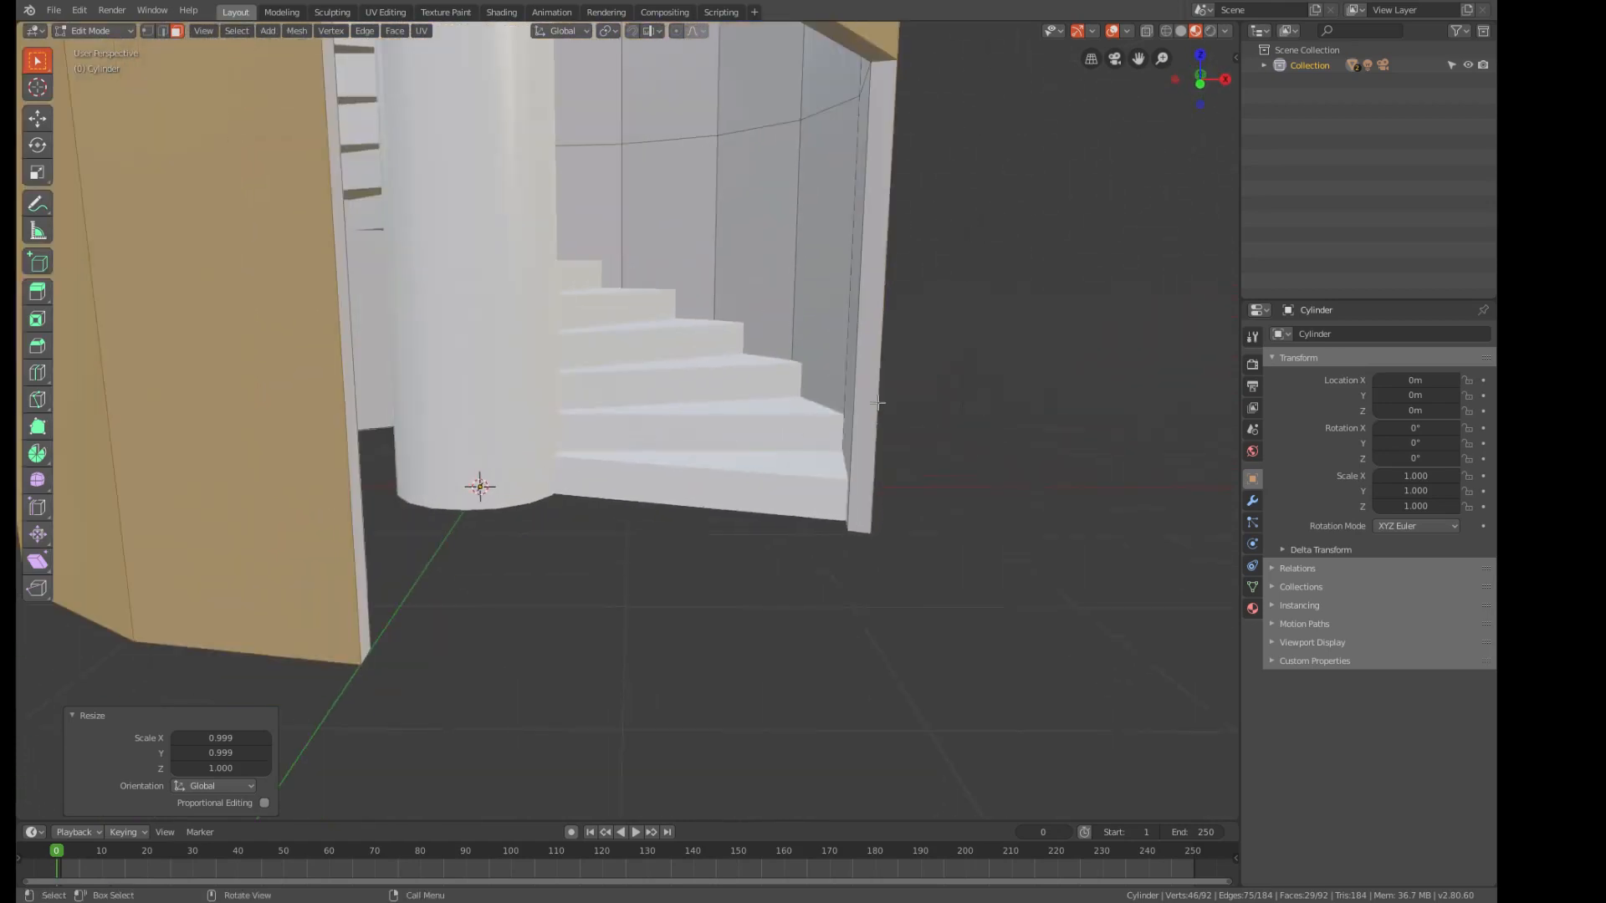
scroll(804, 376, "down", 4)
mouse_move(795, 362)
middle_mouse_down()
mouse_move(825, 359)
mouse_move(761, 362)
mouse_move(802, 386)
middle_mouse_up()
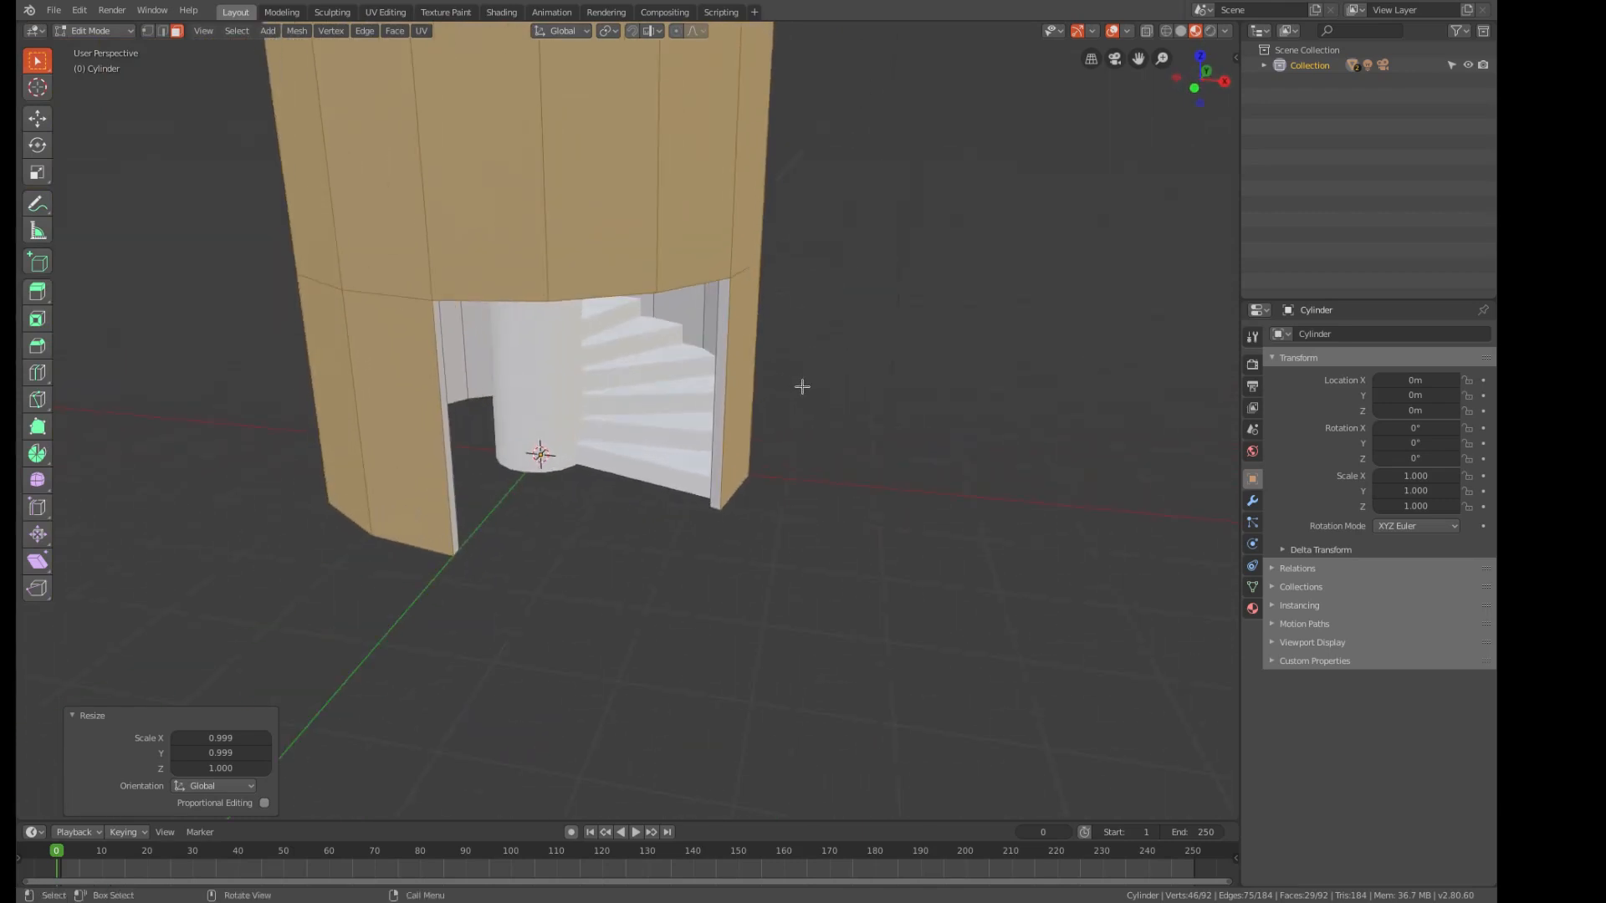